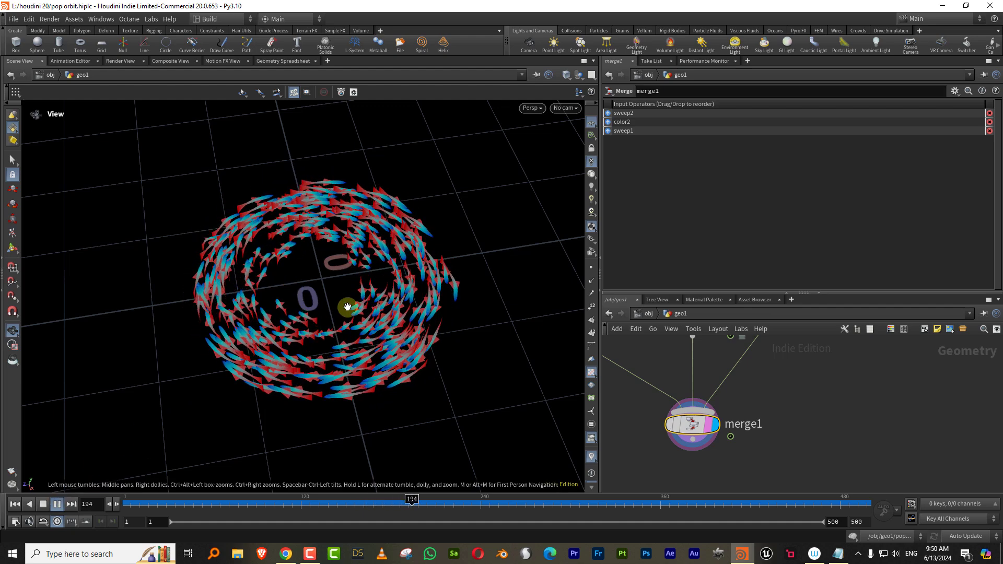
Stop the playback and enlarge the network editor in both height and width
{"action": "left_click", "coordinate": [44, 504]}
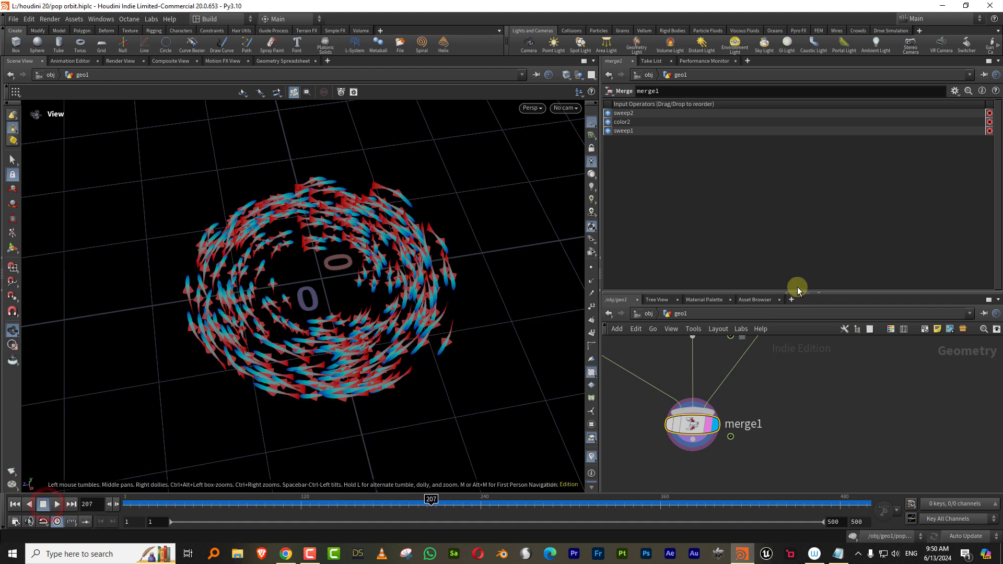
{"action": "left_click_drag", "start_coordinate": [757, 294], "coordinate": [763, 198]}
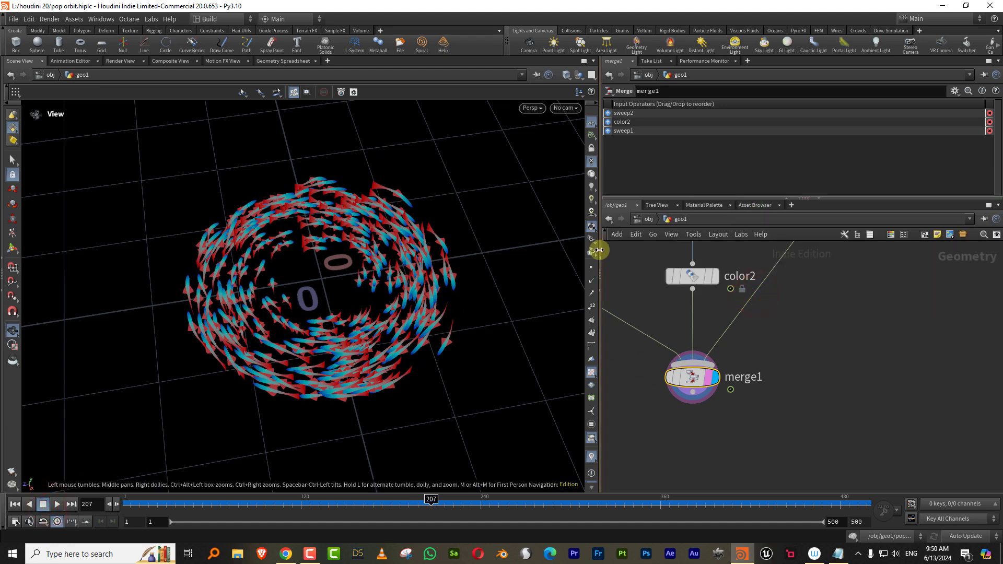
{"action": "left_click_drag", "start_coordinate": [599, 250], "coordinate": [486, 274]}
{"action": "scroll", "coordinate": [712, 425], "scroll_direction": "down", "scroll_amount": 6}
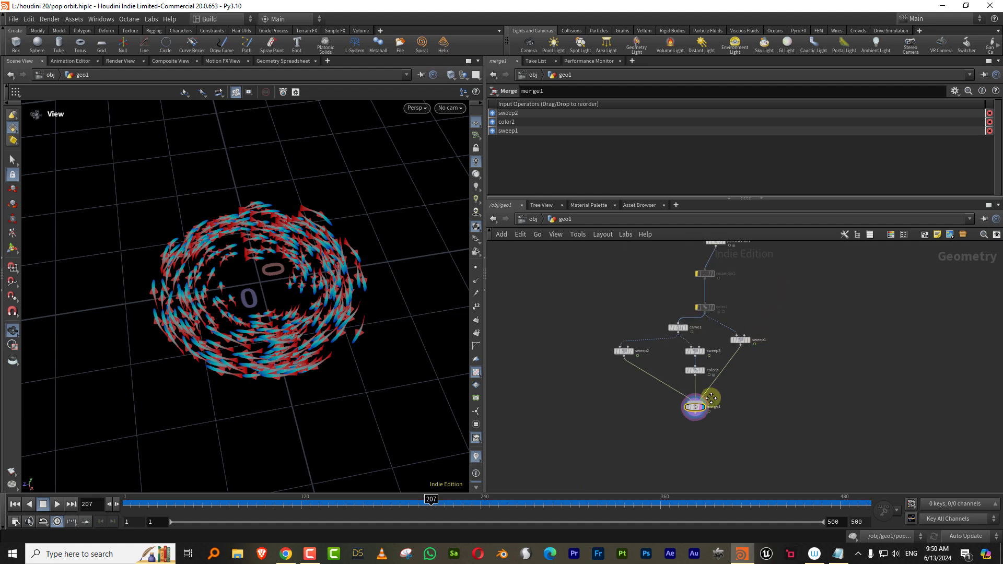
Duplicate the circle1 node into an empty area of the network and display the copy
{"action": "middle_click_drag", "start_coordinate": [711, 399], "coordinate": [625, 526]}
{"action": "middle_click_drag", "start_coordinate": [714, 361], "coordinate": [686, 464]}
{"action": "scroll", "coordinate": [638, 330], "scroll_direction": "up", "scroll_amount": 5}
{"action": "left_click_drag", "start_coordinate": [614, 300], "coordinate": [529, 330]}
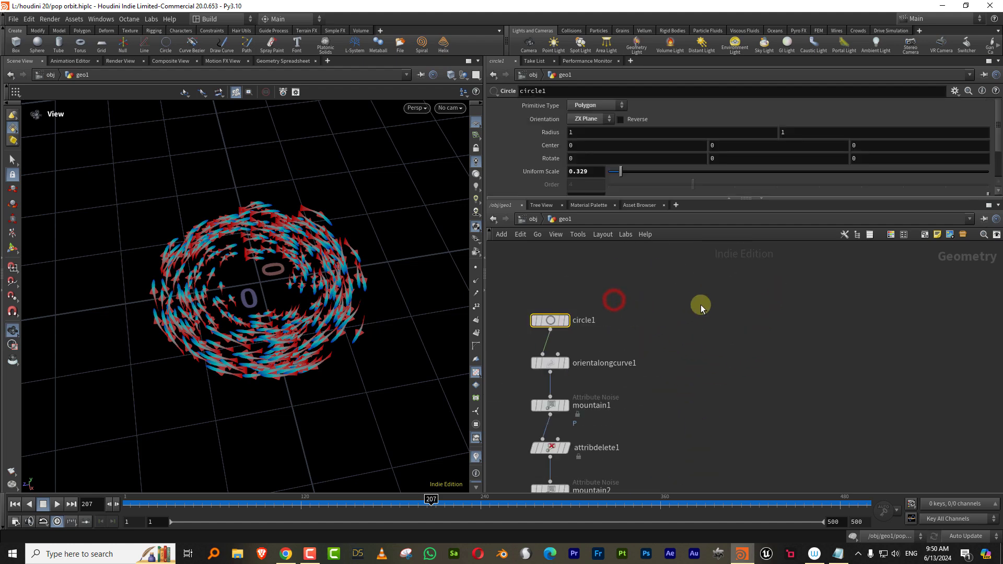
{"action": "scroll", "coordinate": [753, 322], "scroll_direction": "down", "scroll_amount": 3}
{"action": "key", "text": "ctrl+v"}
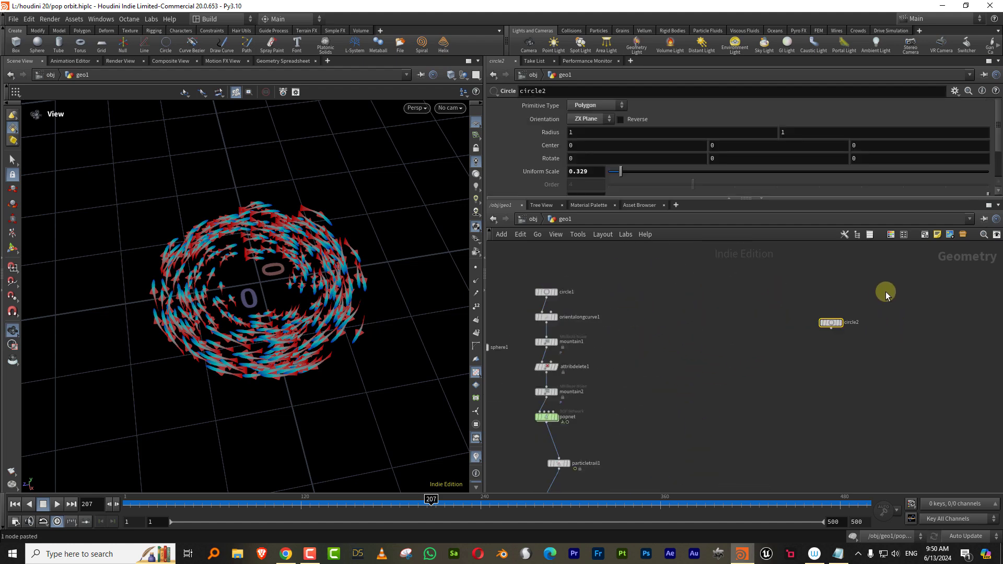
{"action": "middle_click_drag", "start_coordinate": [865, 298], "coordinate": [749, 315]}
{"action": "scroll", "coordinate": [748, 315], "scroll_direction": "up", "scroll_amount": 3}
{"action": "left_click_drag", "start_coordinate": [688, 360], "coordinate": [728, 314]}
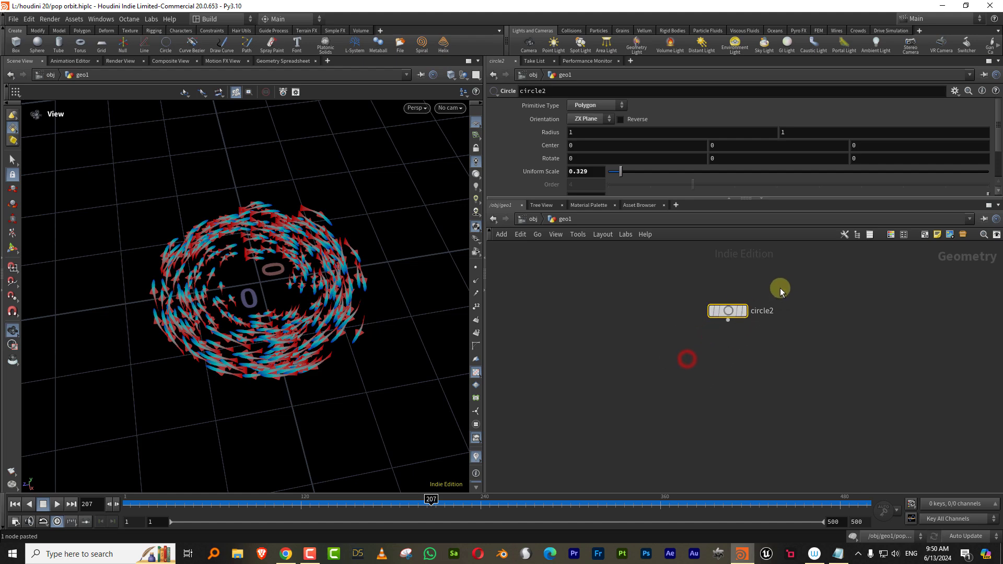
{"action": "left_click", "coordinate": [746, 312]}
{"action": "left_click_drag", "start_coordinate": [256, 289], "coordinate": [312, 277]}
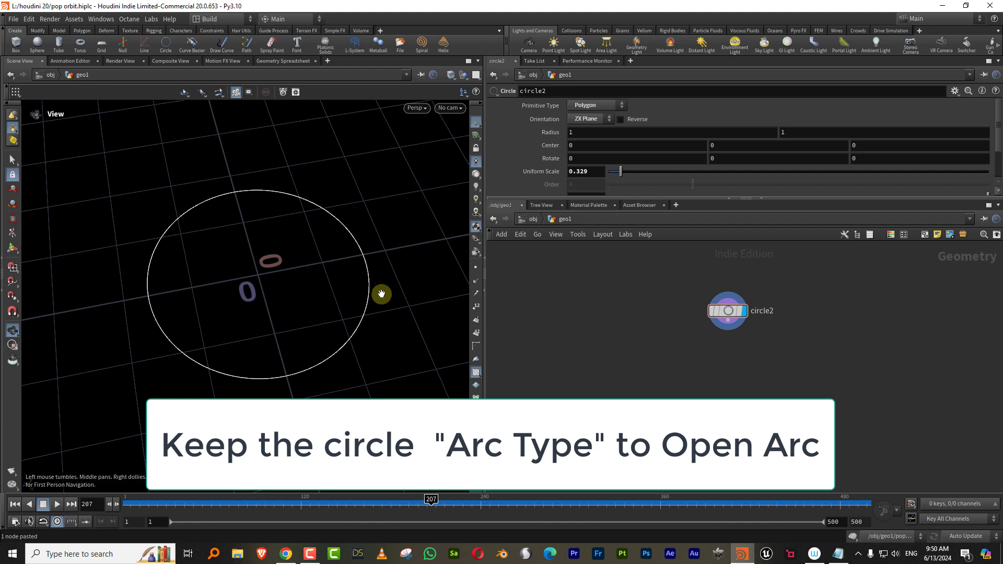
Add a Mountain node below circle2, fed by its output, and display it
{"action": "middle_click_drag", "start_coordinate": [731, 369], "coordinate": [680, 367]}
{"action": "scroll", "coordinate": [688, 351], "scroll_direction": "up", "scroll_amount": 3}
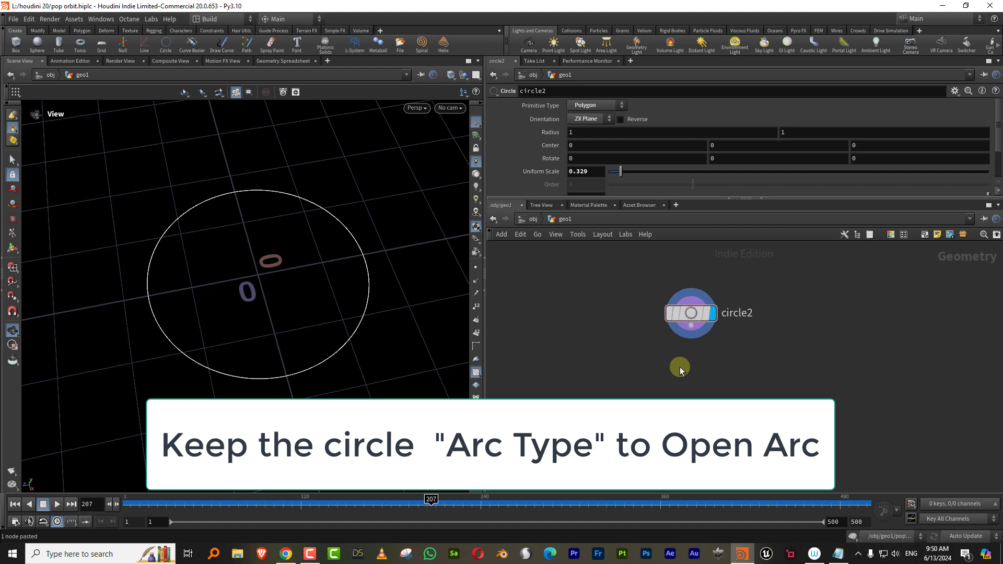
{"action": "key", "text": "Tab"}
{"action": "type", "text": "mou"}
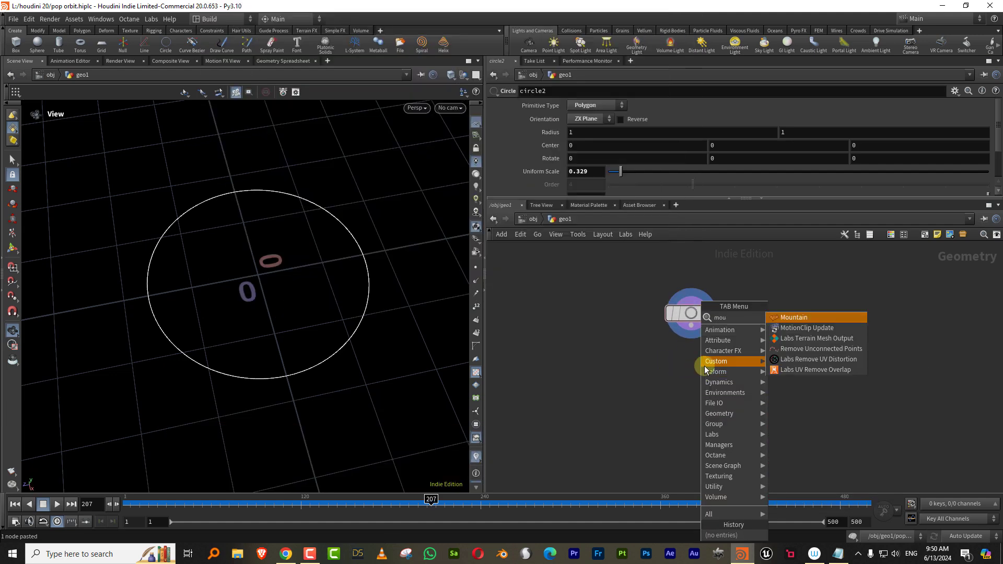
{"action": "left_click", "coordinate": [809, 317]}
{"action": "left_click", "coordinate": [689, 389]}
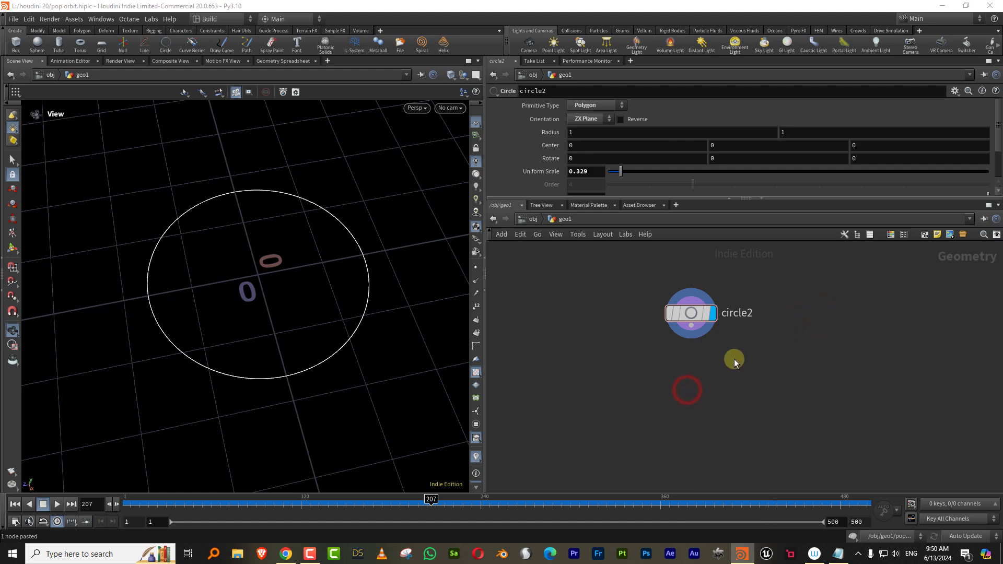
{"action": "left_click", "coordinate": [735, 357]}
{"action": "left_click", "coordinate": [712, 389]}
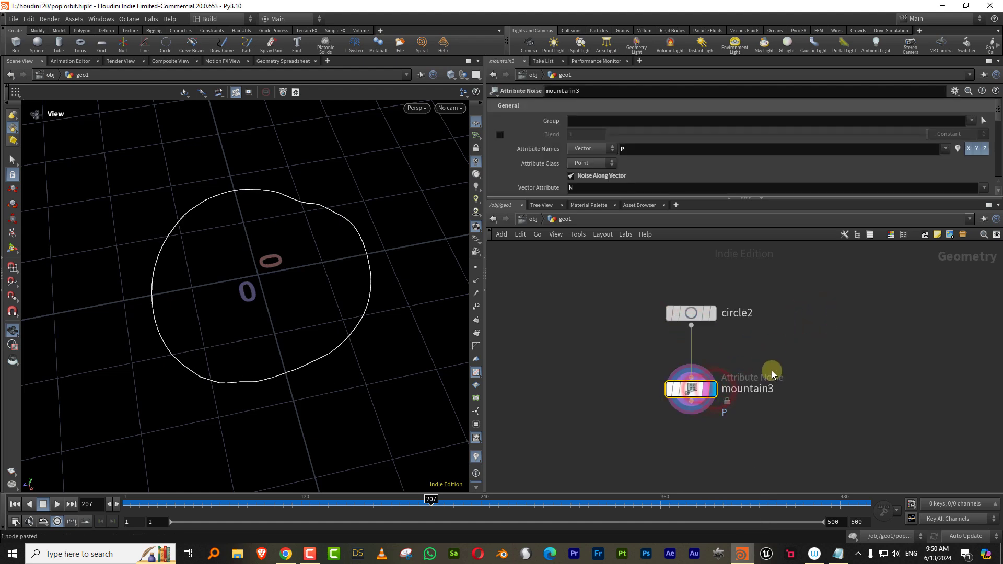
Set the mountain3 noise to Amplitude 0.05 and Element Size 0.1, and check the curve from above
{"action": "left_click_drag", "start_coordinate": [256, 317], "coordinate": [255, 240]}
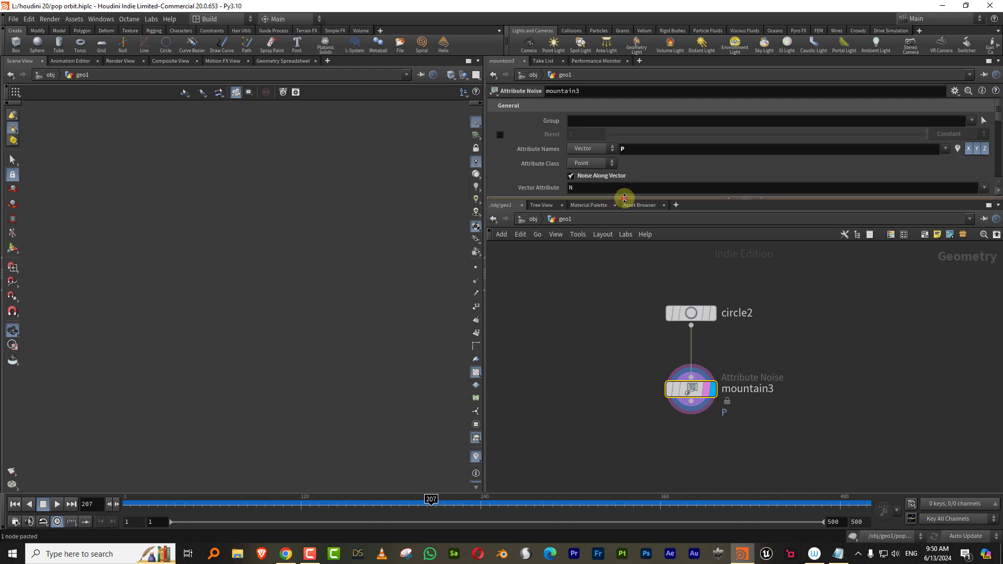
{"action": "left_click_drag", "start_coordinate": [622, 200], "coordinate": [610, 291]}
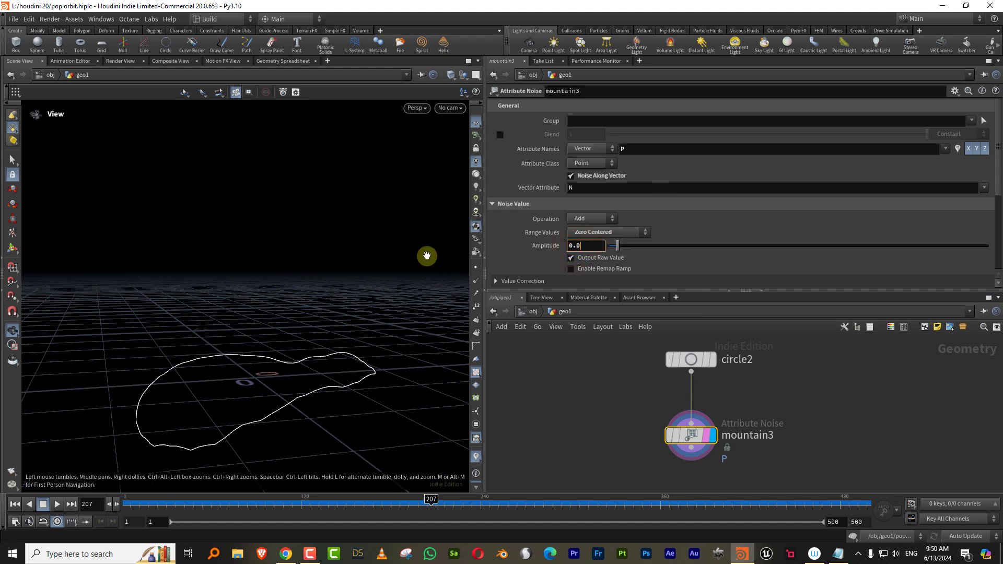
{"action": "type", "text": "."}
{"action": "key", "text": "Return"}
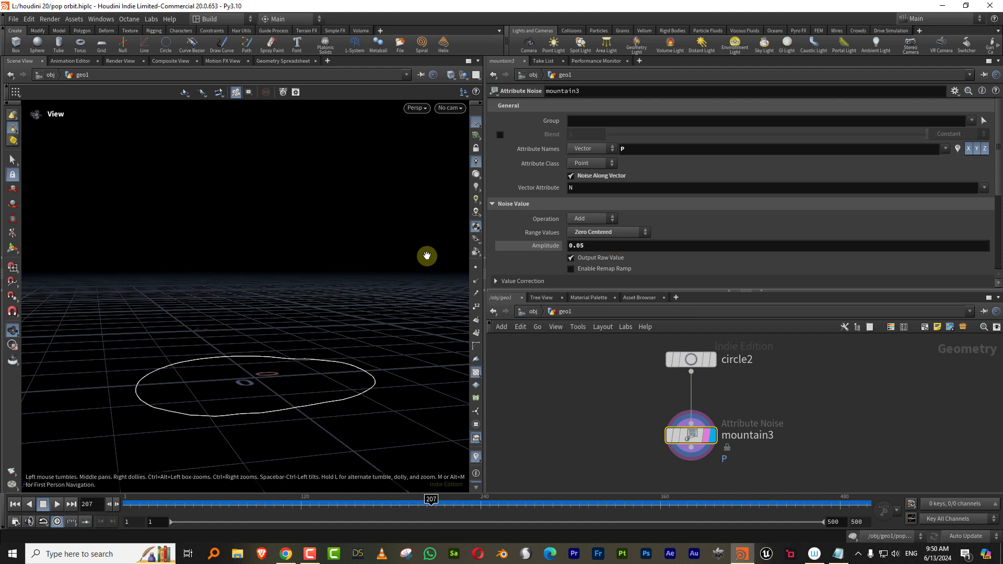
{"action": "scroll", "coordinate": [999, 170], "scroll_direction": "down", "scroll_amount": 5}
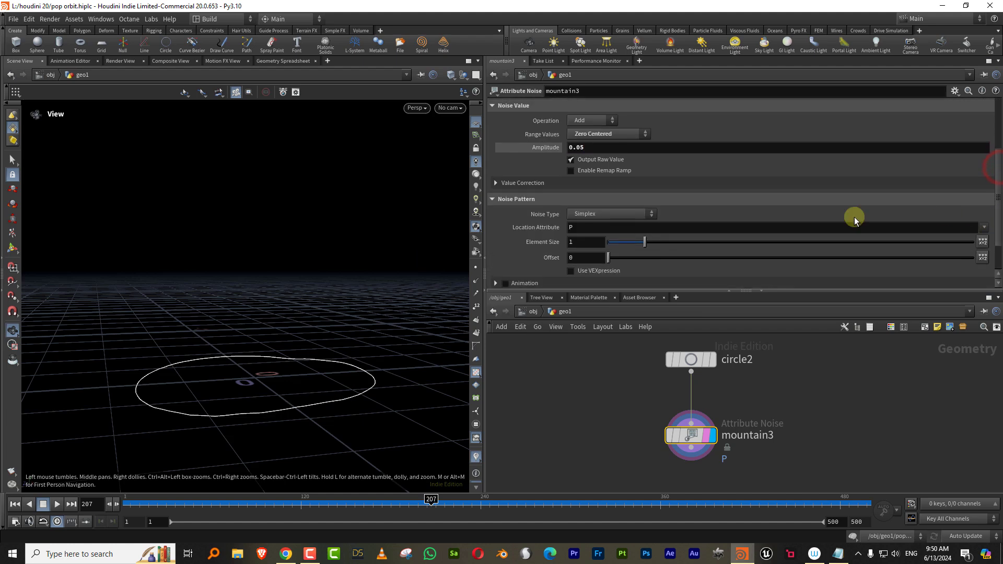
{"action": "left_click_drag", "start_coordinate": [620, 243], "coordinate": [611, 245]}
{"action": "key", "text": "space+2"}
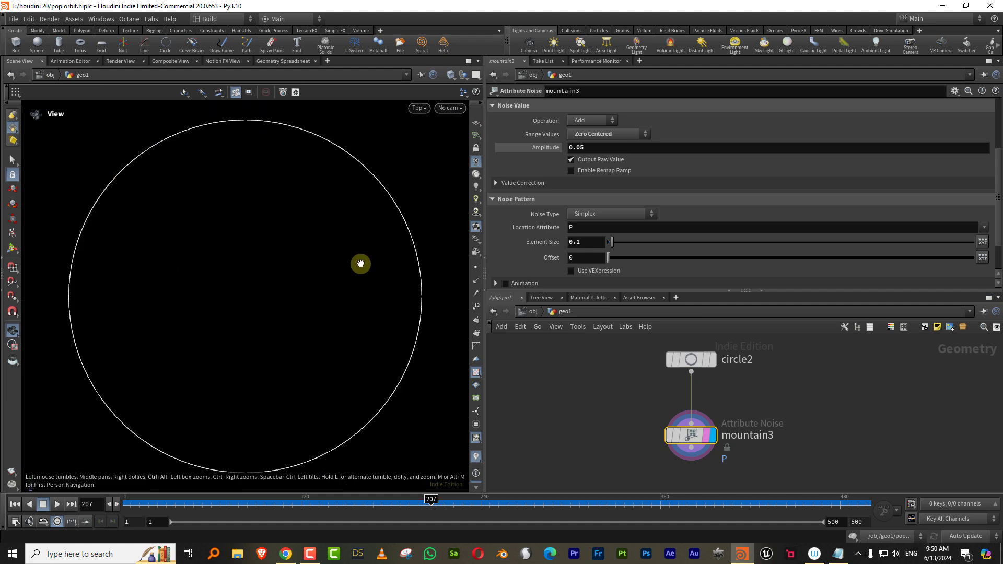
{"action": "key", "text": "space+1"}
{"action": "left_click_drag", "start_coordinate": [255, 294], "coordinate": [355, 252]}
Insert an Orientation Along Curve node between circle2 and mountain3 and display it
{"action": "left_click_drag", "start_coordinate": [703, 292], "coordinate": [704, 161]}
{"action": "left_click", "coordinate": [703, 226]}
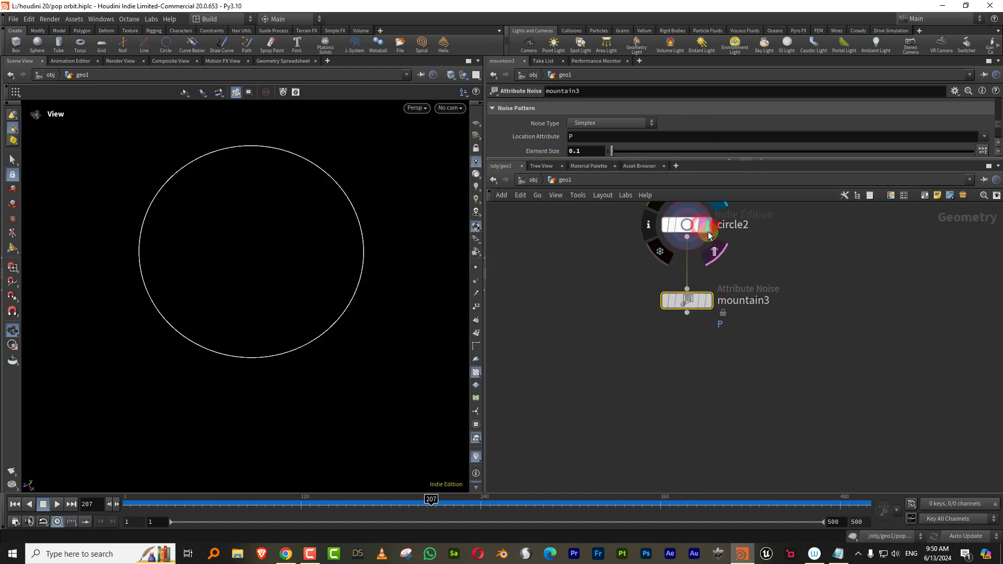
{"action": "left_click_drag", "start_coordinate": [684, 307], "coordinate": [674, 403]}
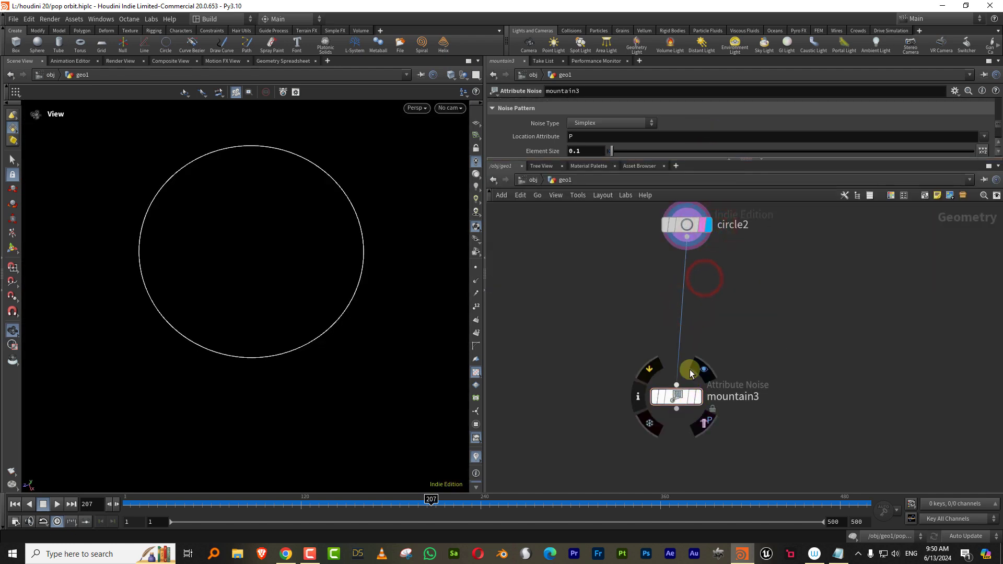
{"action": "key", "text": "Tab"}
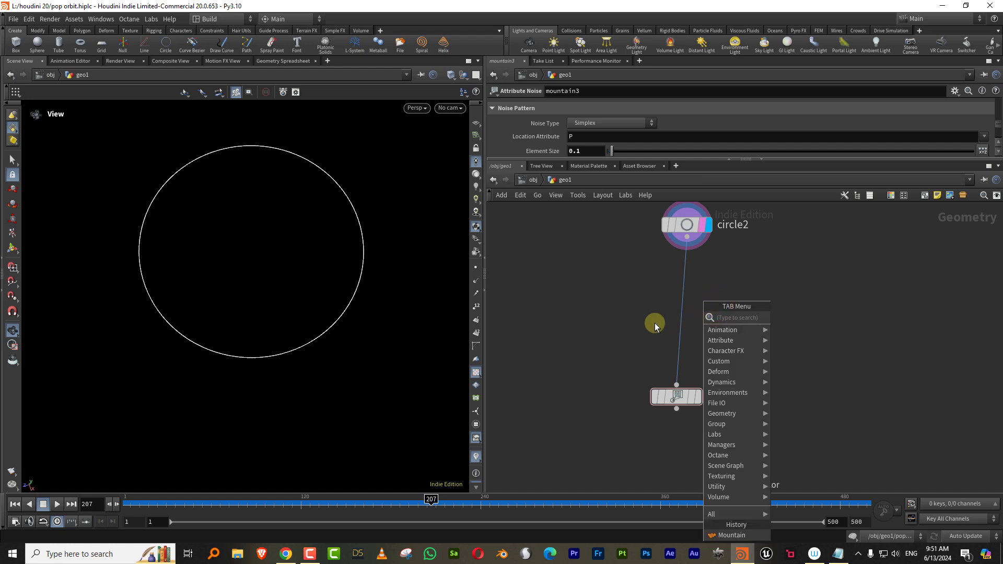
{"action": "key", "text": "Tab"}
{"action": "type", "text": "ori"}
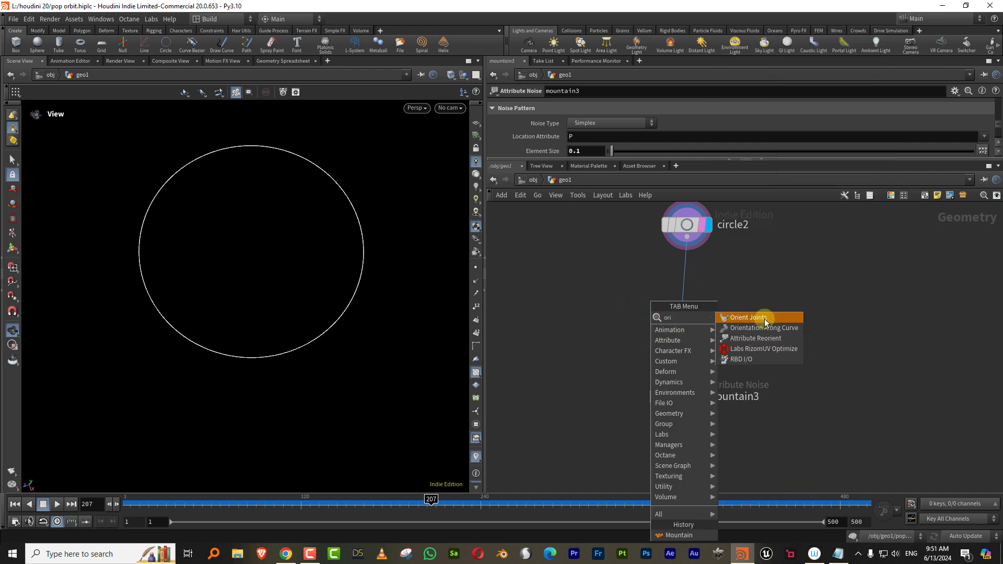
{"action": "left_click", "coordinate": [764, 327]}
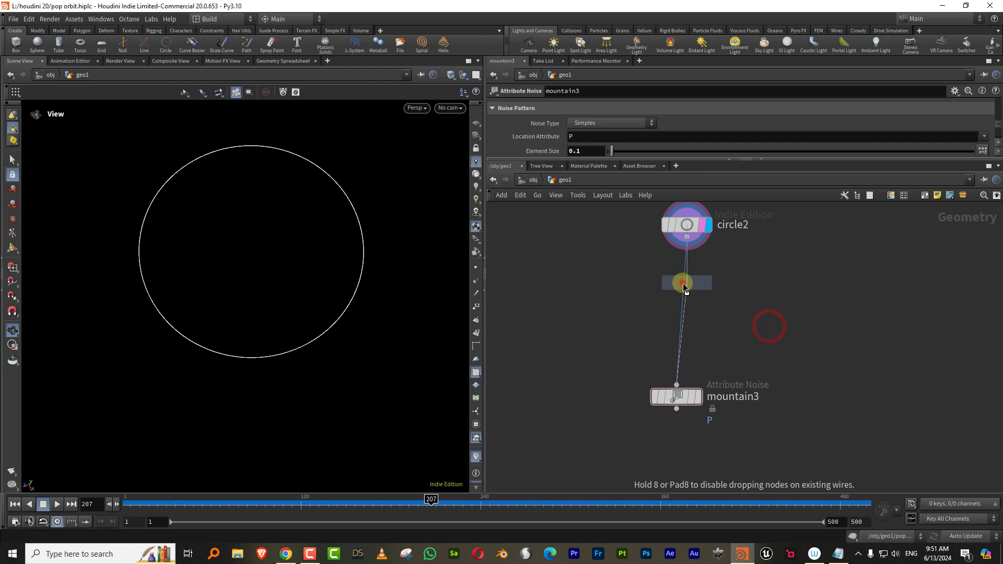
{"action": "left_click", "coordinate": [680, 285]}
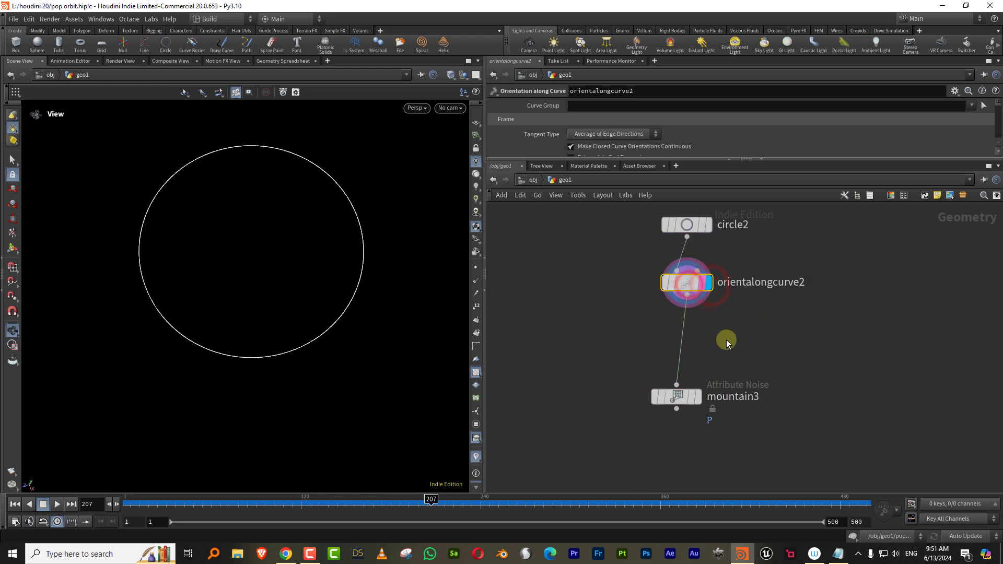
Enlarge the parameter area for orientalongcurve2 and show the point normals in the viewport
{"action": "left_click_drag", "start_coordinate": [699, 160], "coordinate": [634, 271]}
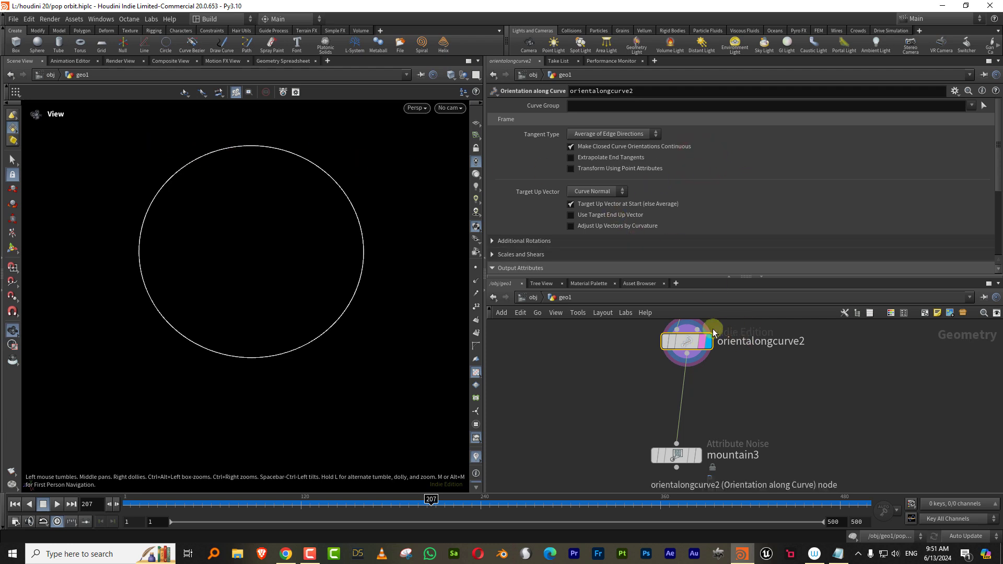
{"action": "left_click", "coordinate": [476, 282]}
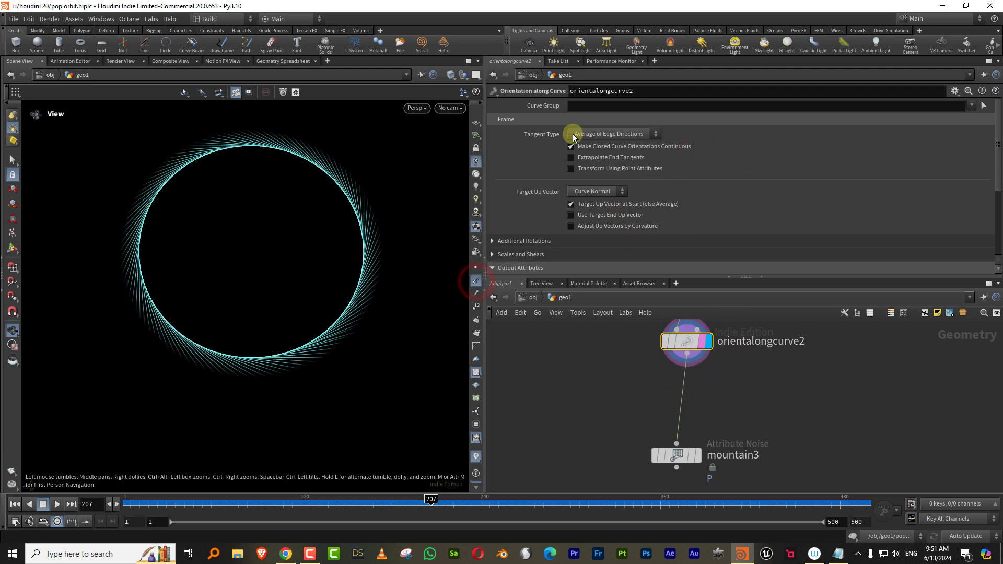
{"action": "middle_click_drag", "start_coordinate": [605, 403], "coordinate": [588, 487]}
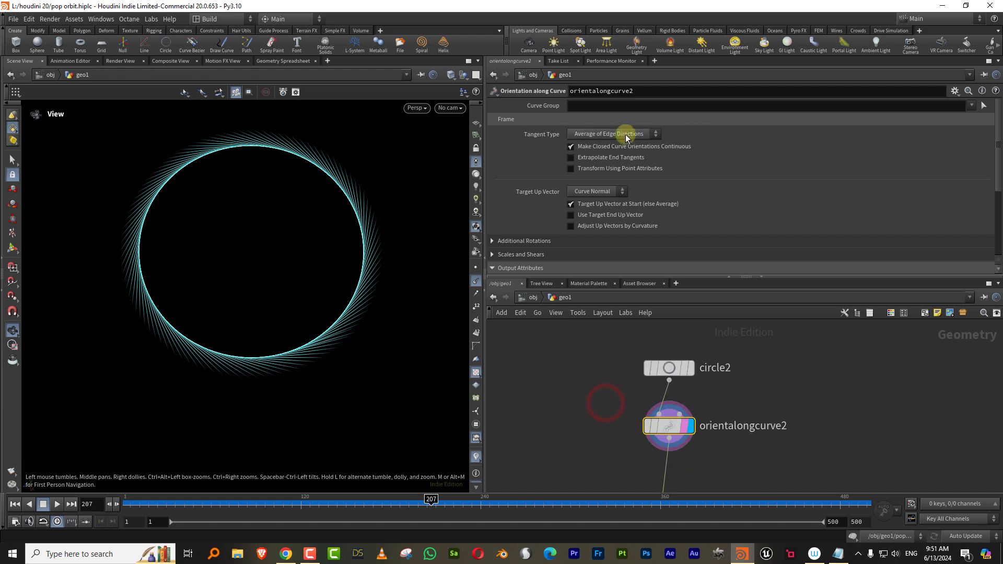
Enable Apply Yaw in orientalongcurve2's additional rotations and set the Yaw to 90
{"action": "left_click_drag", "start_coordinate": [993, 163], "coordinate": [989, 211]}
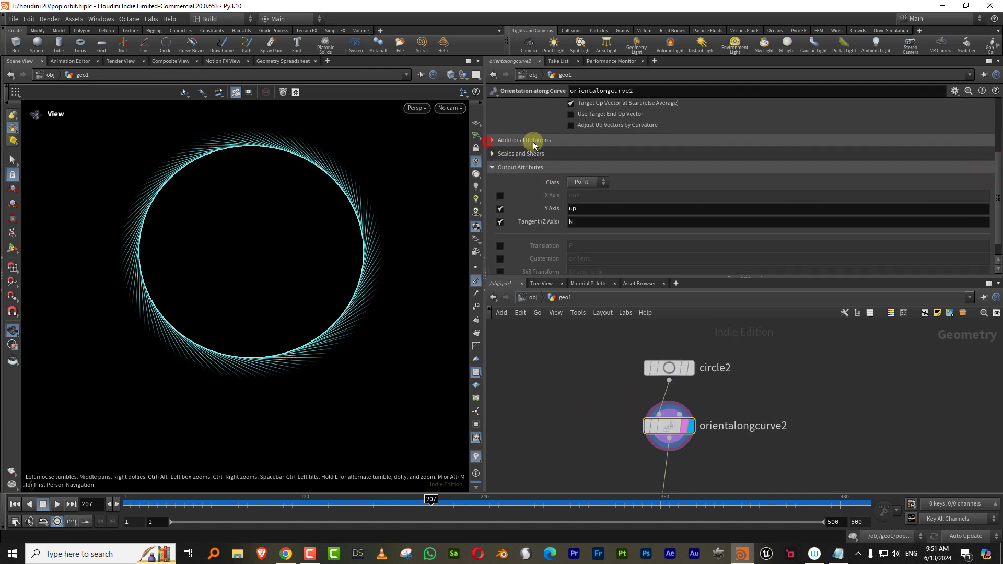
{"action": "left_click", "coordinate": [492, 140]}
{"action": "left_click", "coordinate": [570, 178]}
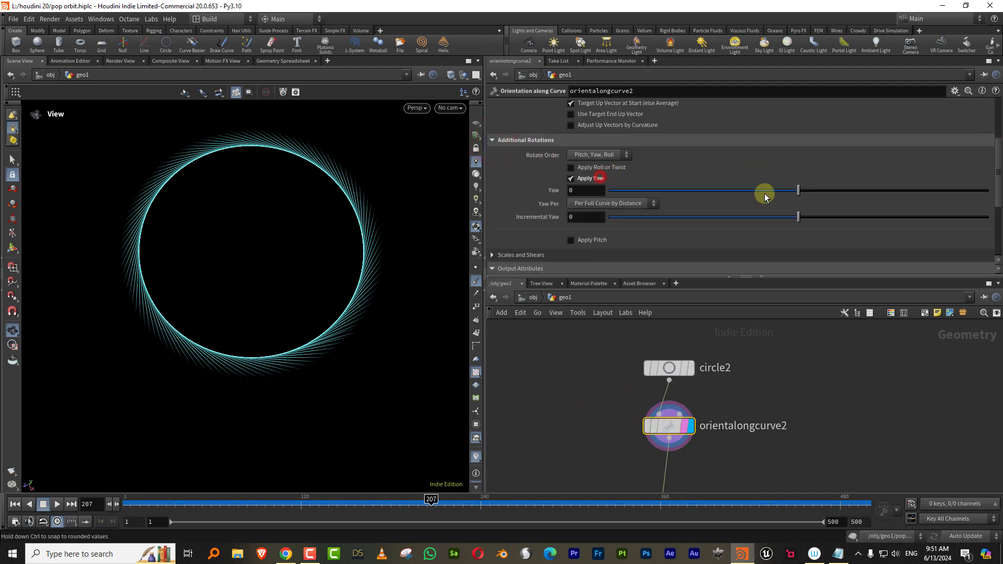
{"action": "left_click_drag", "start_coordinate": [763, 192], "coordinate": [835, 190]}
{"action": "left_click", "coordinate": [588, 194]}
{"action": "type", "text": "90"}
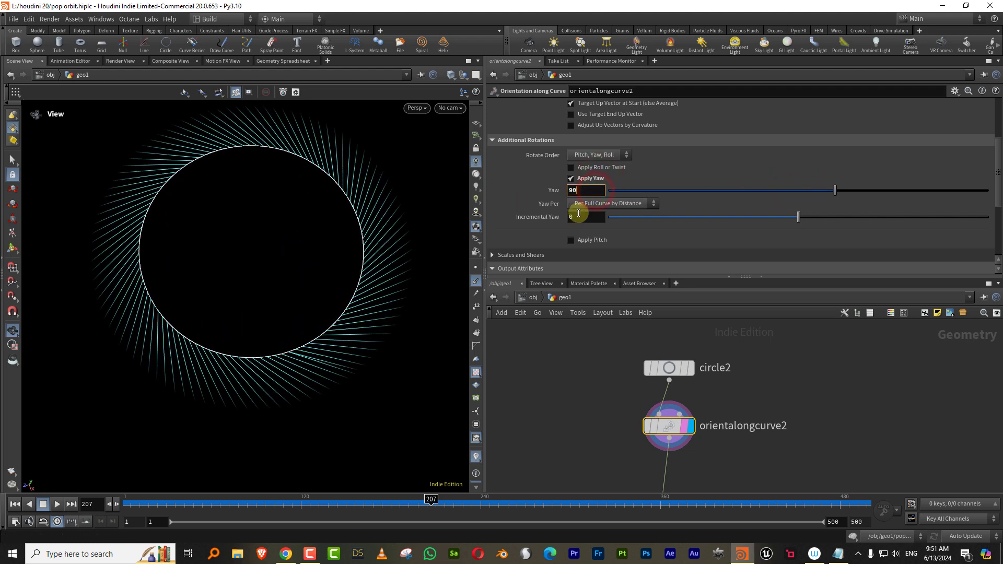
{"action": "key", "text": "Return"}
Display mountain3 and examine the noisy curve in the front and perspective views
{"action": "middle_click_drag", "start_coordinate": [764, 422], "coordinate": [746, 346]}
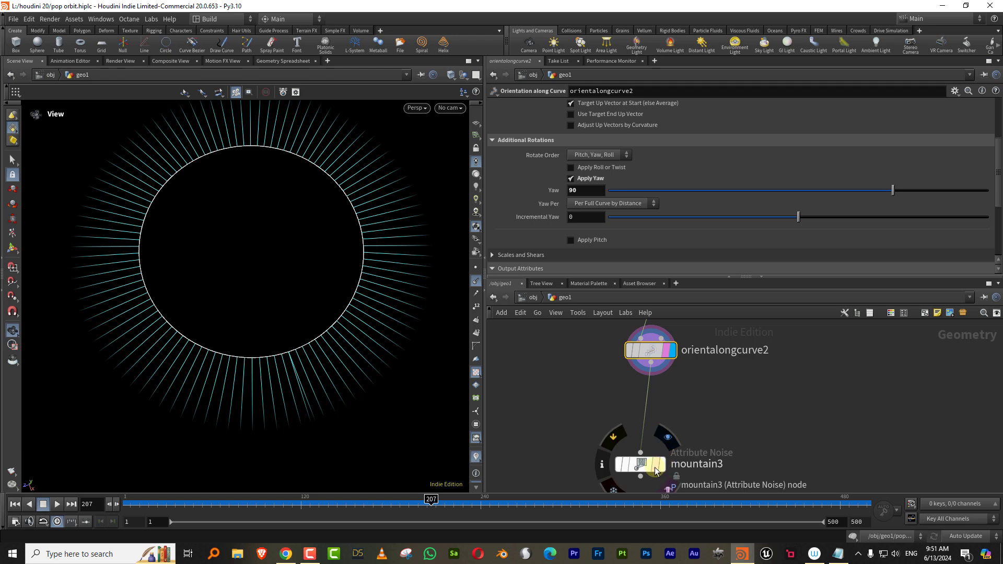
{"action": "left_click", "coordinate": [662, 465]}
{"action": "left_click", "coordinate": [647, 466]}
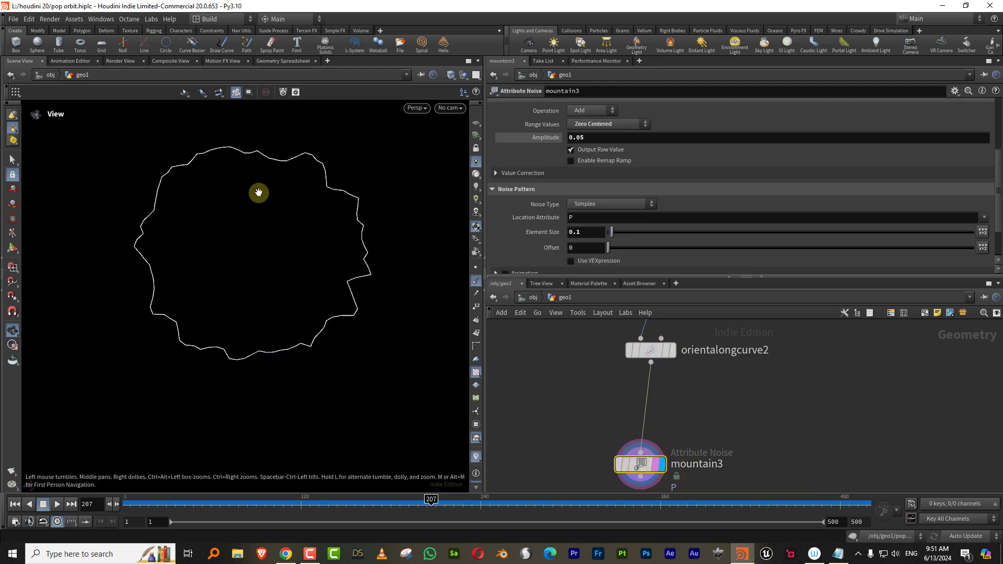
{"action": "key", "text": "space+3"}
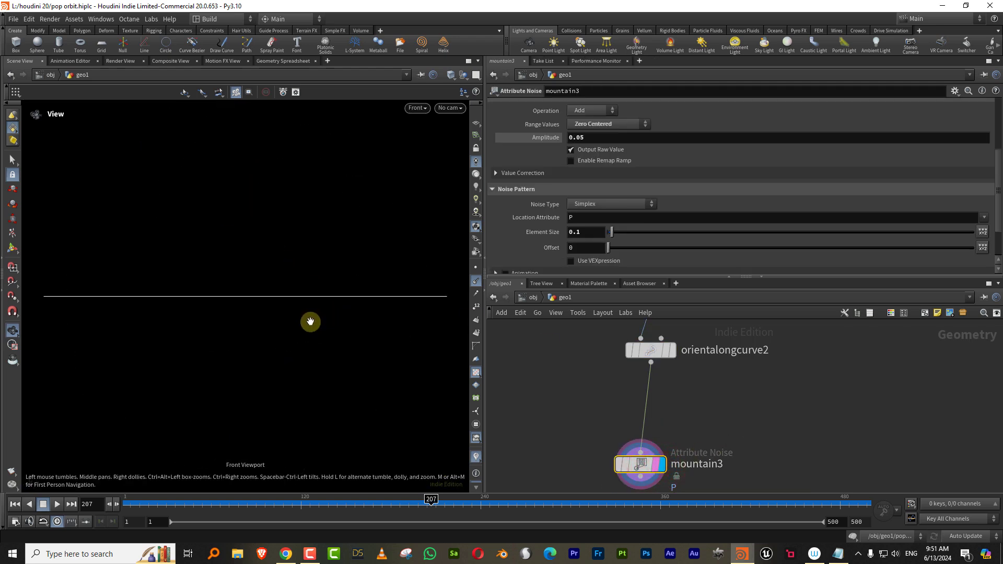
{"action": "key", "text": "space+1"}
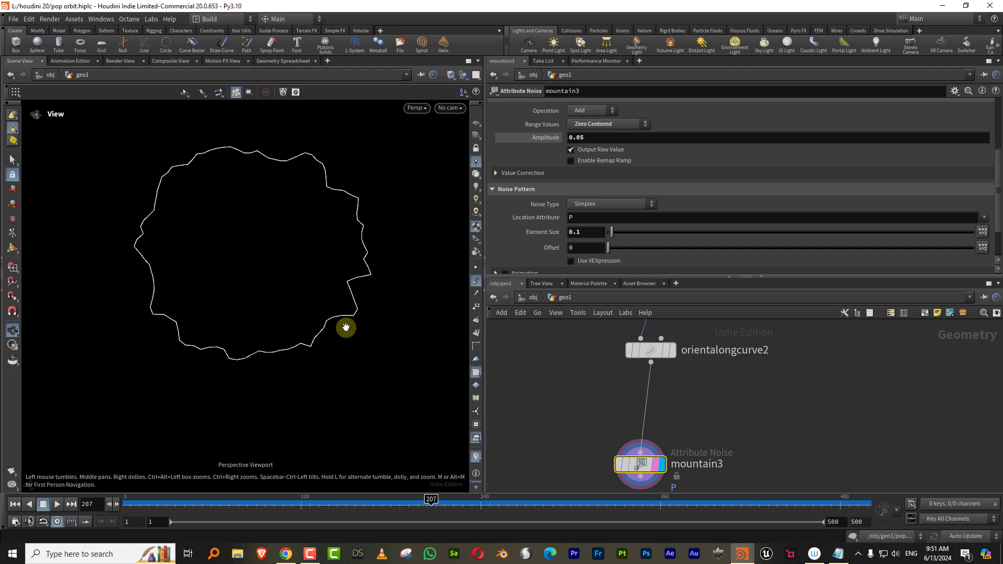
Add an Attribute Delete node below mountain3, display it, and enable Delete Non Selected
{"action": "middle_click_drag", "start_coordinate": [705, 404], "coordinate": [690, 339]}
{"action": "left_click_drag", "start_coordinate": [689, 277], "coordinate": [689, 196]}
{"action": "key", "text": "Tab"}
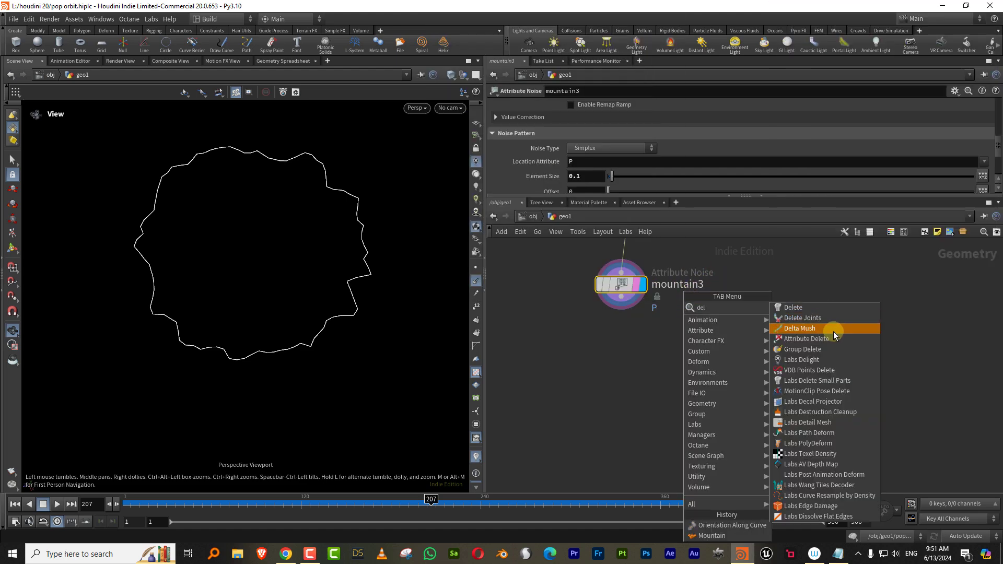
{"action": "left_click", "coordinate": [833, 330]}
{"action": "left_click", "coordinate": [619, 376]}
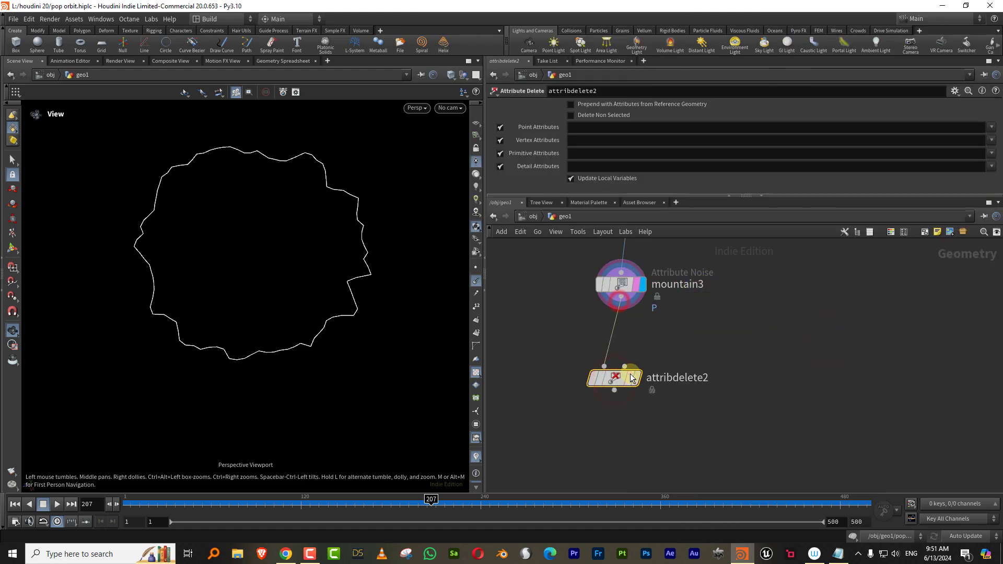
{"action": "left_click", "coordinate": [571, 115]}
{"action": "middle_click_drag", "start_coordinate": [693, 357], "coordinate": [687, 291]}
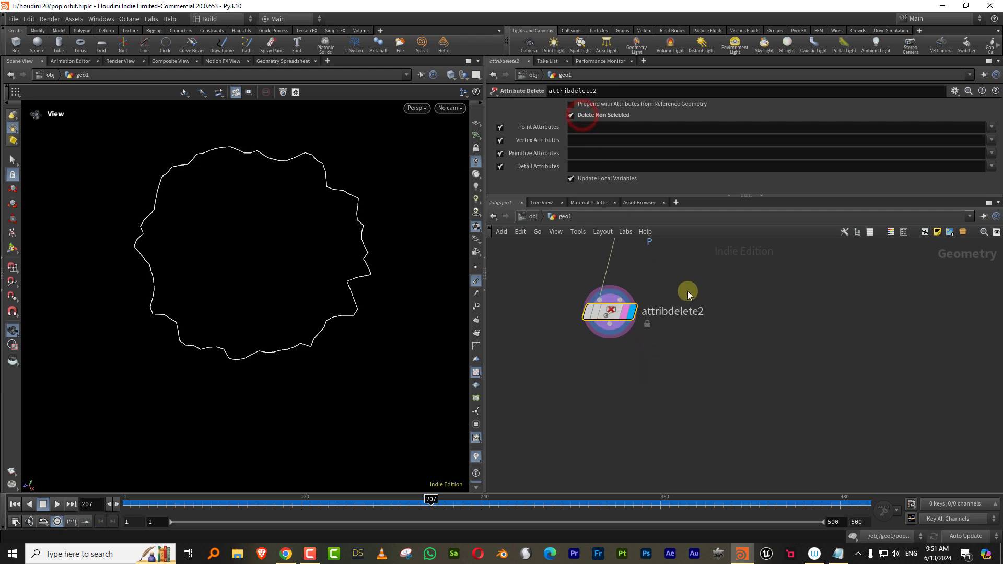
Duplicate mountain3, wire the copy below attribdelete2, and display it
{"action": "key", "text": "Tab"}
{"action": "left_click", "coordinate": [589, 395]}
{"action": "middle_click_drag", "start_coordinate": [578, 416], "coordinate": [577, 481]}
{"action": "left_click_drag", "start_coordinate": [551, 319], "coordinate": [678, 266]}
{"action": "middle_click_drag", "start_coordinate": [698, 333], "coordinate": [682, 297]}
{"action": "key", "text": "ctrl+v"}
{"action": "left_click_drag", "start_coordinate": [682, 320], "coordinate": [657, 419]}
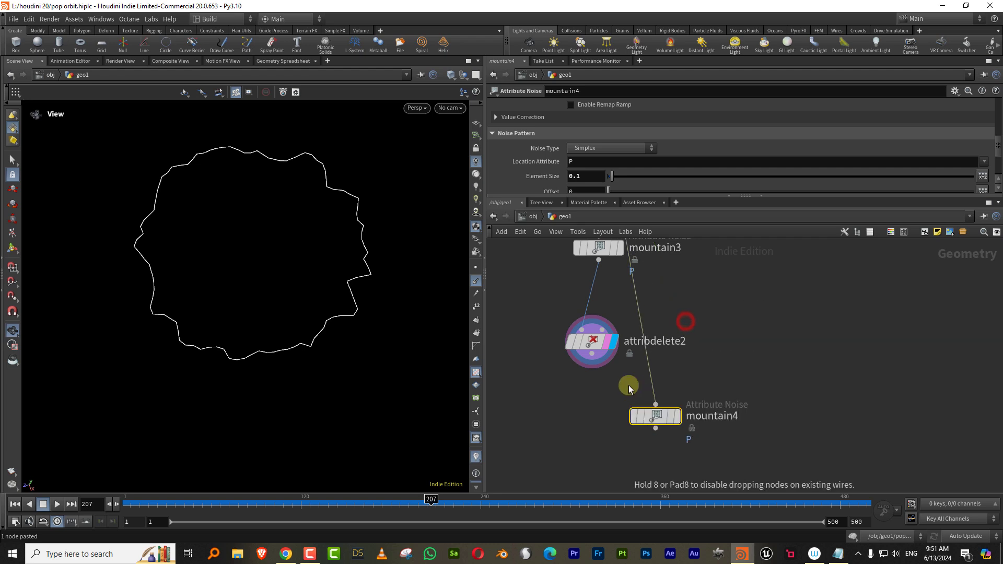
{"action": "left_click_drag", "start_coordinate": [592, 357], "coordinate": [648, 408]}
{"action": "left_click_drag", "start_coordinate": [653, 420], "coordinate": [575, 422]}
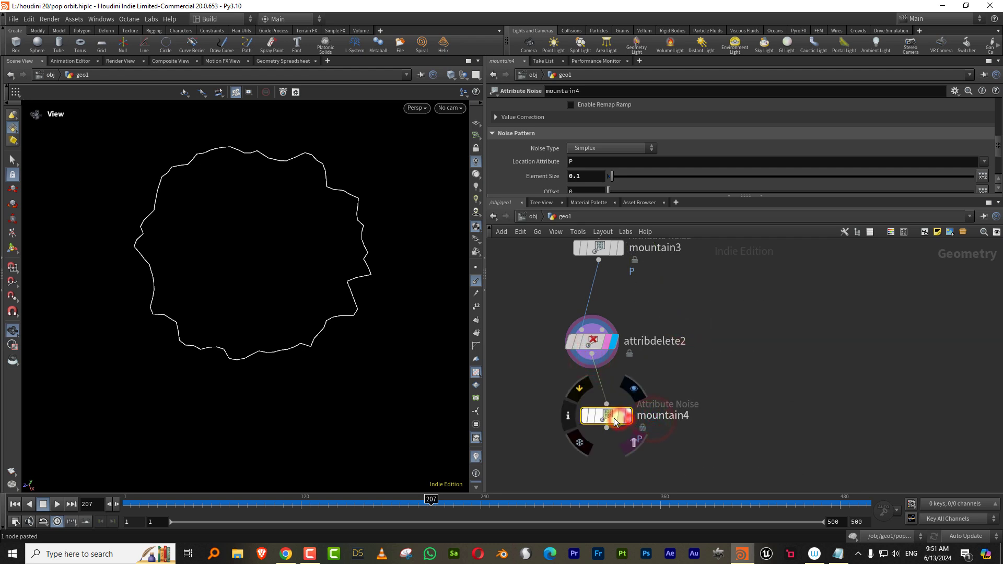
{"action": "left_click", "coordinate": [630, 416]}
Compare the curve shapes produced by mountain3 and mountain4 from a low perspective angle
{"action": "left_click_drag", "start_coordinate": [287, 320], "coordinate": [315, 236]}
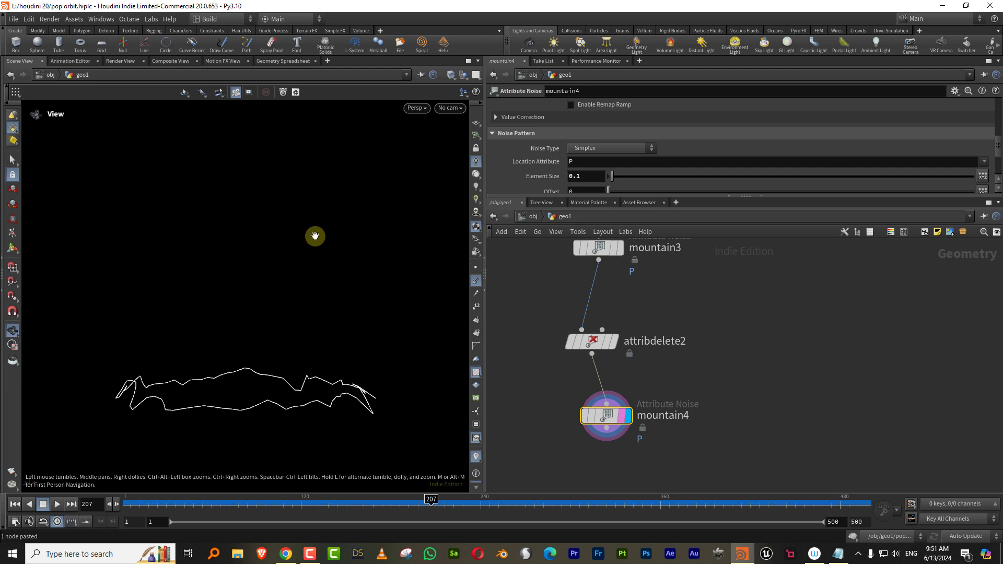
{"action": "middle_click_drag", "start_coordinate": [689, 266], "coordinate": [671, 345]}
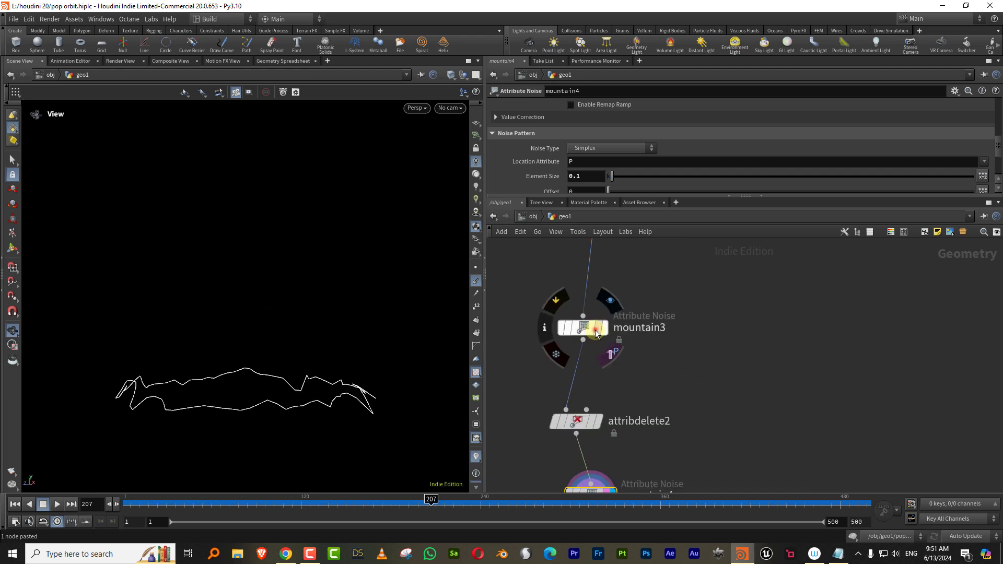
{"action": "left_click", "coordinate": [604, 327]}
{"action": "middle_click_drag", "start_coordinate": [664, 383], "coordinate": [659, 272]}
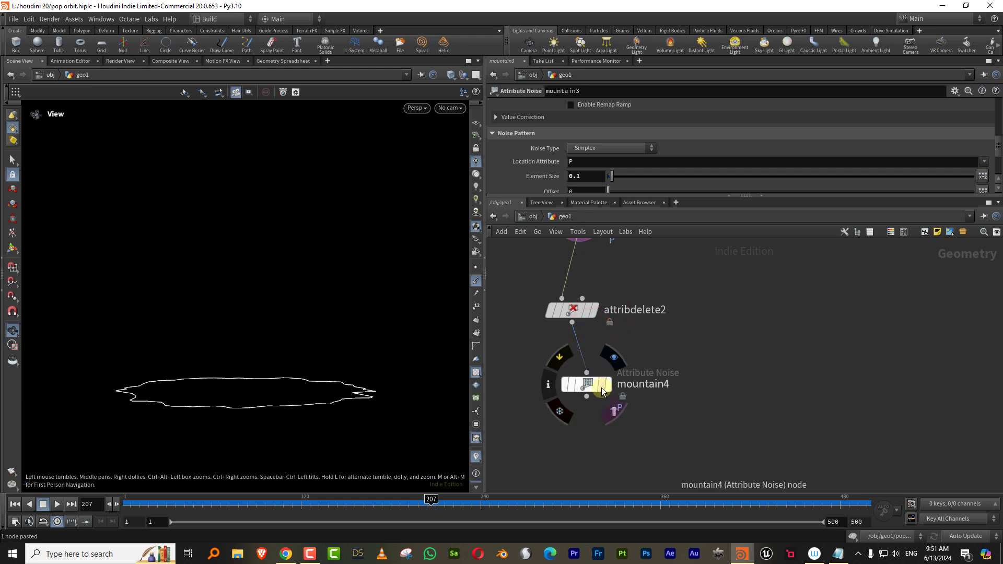
{"action": "left_click", "coordinate": [608, 385]}
Automatically lay out the five curve nodes from circle2 to mountain4 and show the curve in the top view
{"action": "scroll", "coordinate": [654, 353], "scroll_direction": "down", "scroll_amount": 5}
{"action": "left_click_drag", "start_coordinate": [604, 296], "coordinate": [671, 458]}
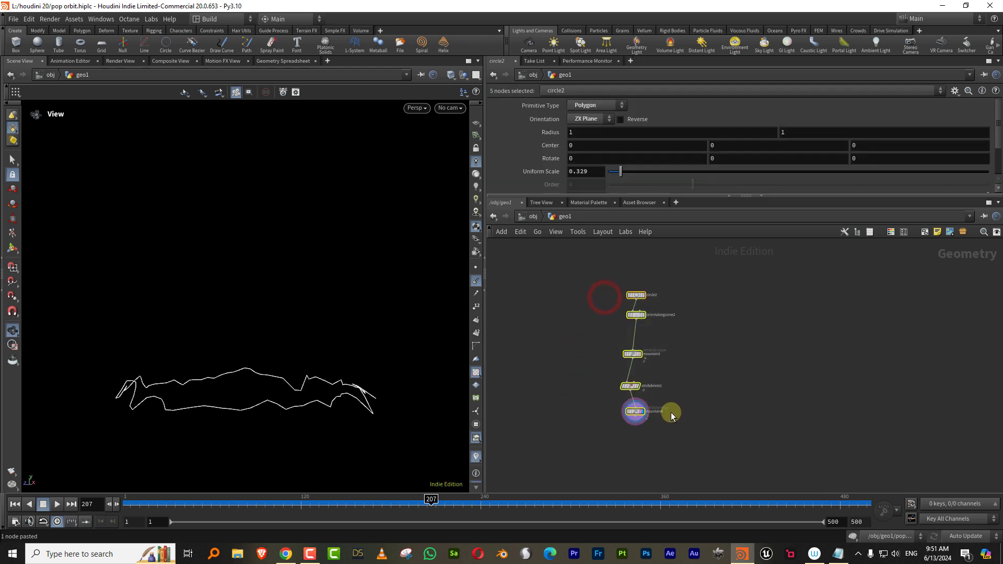
{"action": "key", "text": "shift+l"}
{"action": "scroll", "coordinate": [667, 356], "scroll_direction": "up", "scroll_amount": 3}
{"action": "left_click", "coordinate": [695, 339]}
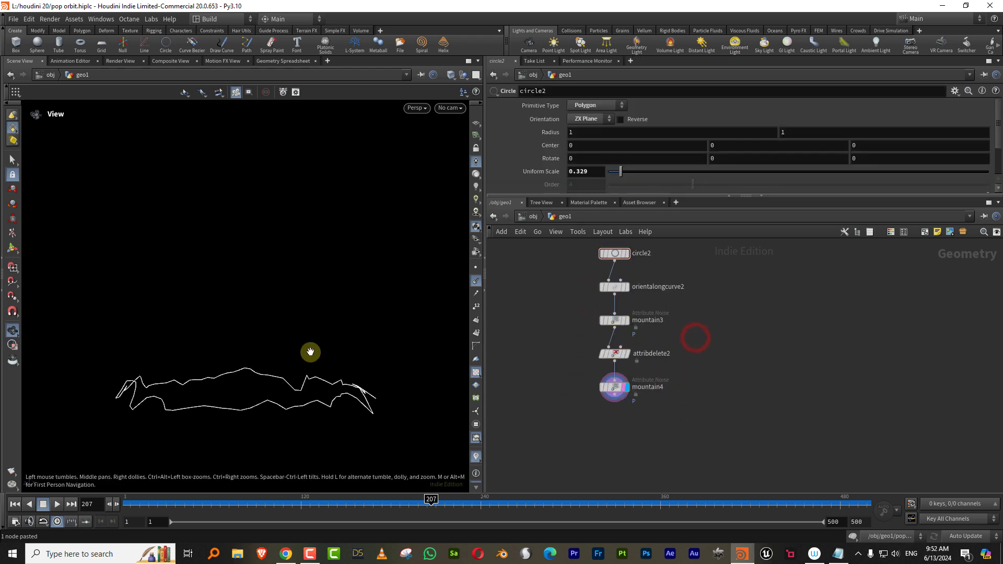
{"action": "key", "text": "space+2"}
{"action": "right_click_drag", "start_coordinate": [303, 315], "coordinate": [229, 380]}
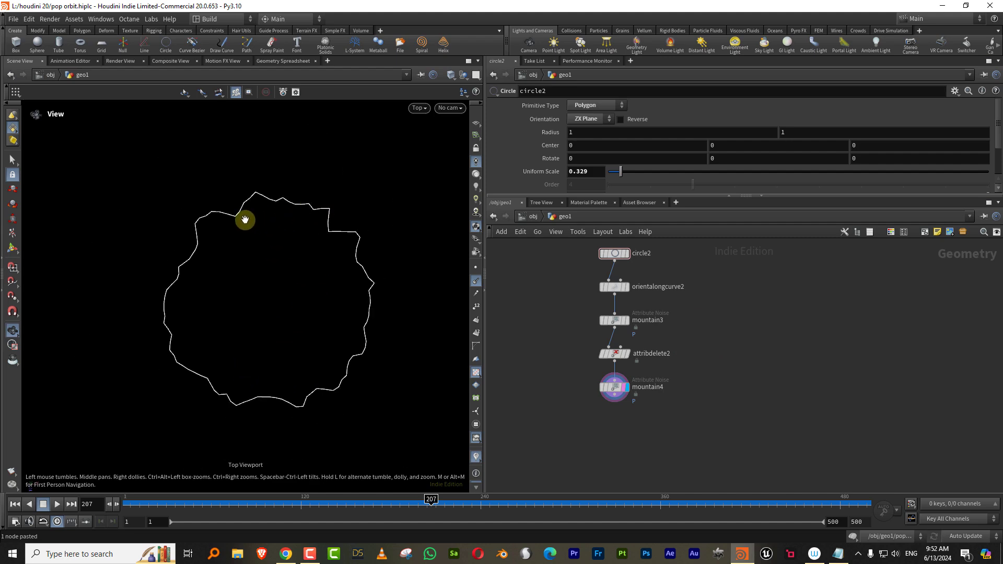
{"action": "scroll", "coordinate": [629, 341], "scroll_direction": "up", "scroll_amount": 2}
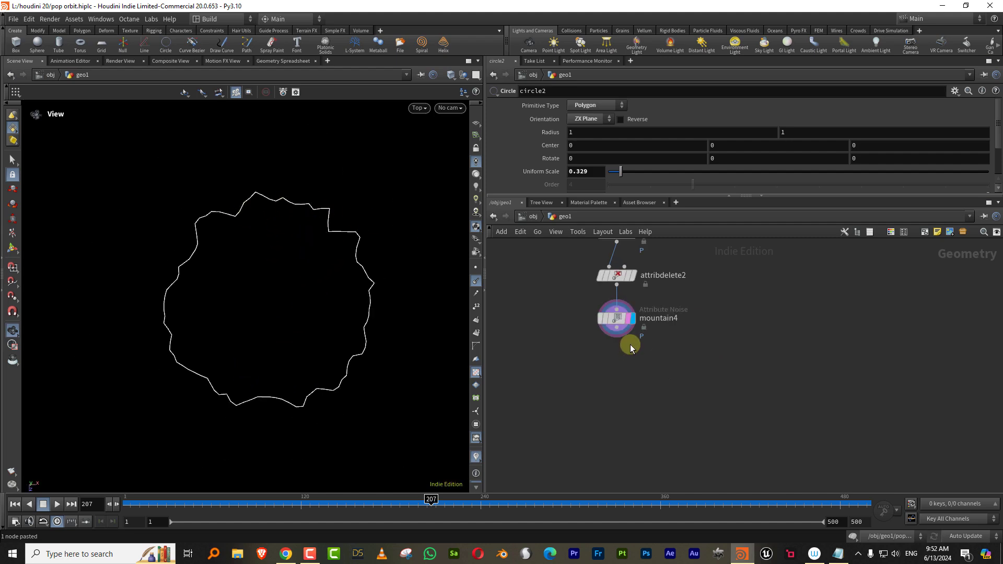
Add a POP Network below mountain4, connect mountain4 to its first input, and display it at frame 1
{"action": "key", "text": "Tab"}
{"action": "type", "text": "pop"}
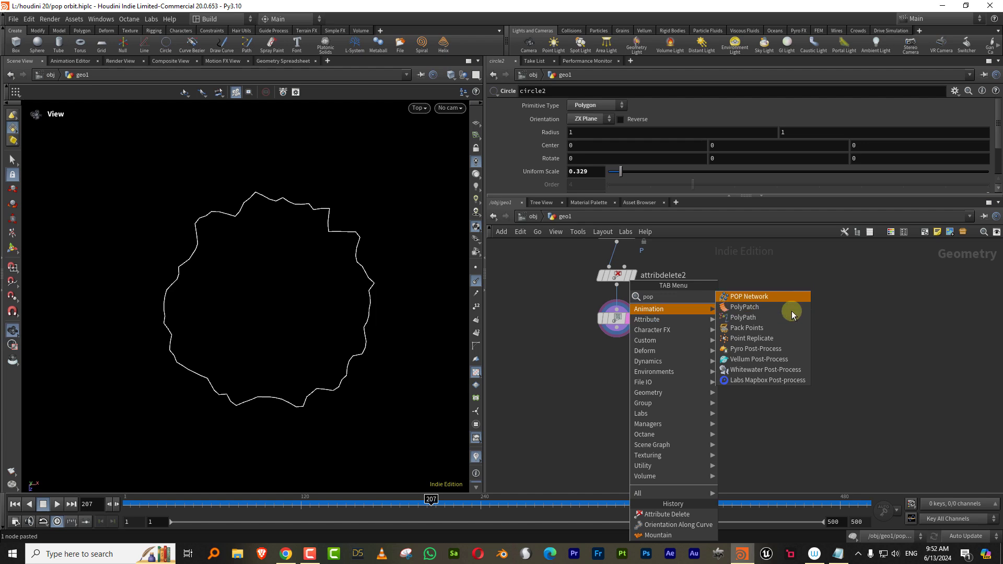
{"action": "left_click", "coordinate": [778, 296]}
{"action": "left_click", "coordinate": [564, 355]}
{"action": "left_click_drag", "start_coordinate": [143, 510], "coordinate": [65, 514]}
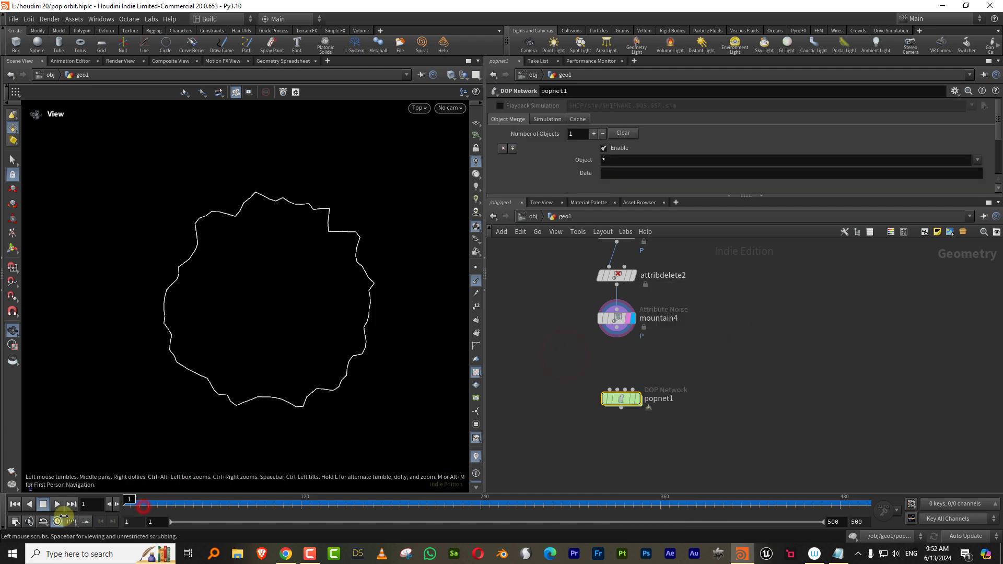
{"action": "left_click_drag", "start_coordinate": [617, 329], "coordinate": [610, 391]}
{"action": "left_click", "coordinate": [639, 402]}
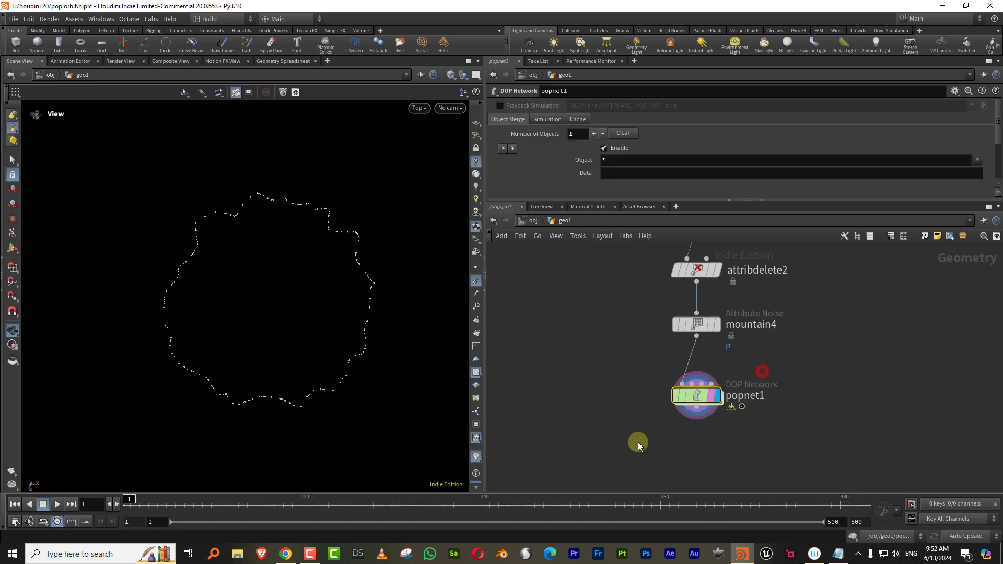
Set popnet1's simulation Substeps to 5
{"action": "left_click_drag", "start_coordinate": [645, 200], "coordinate": [638, 252]}
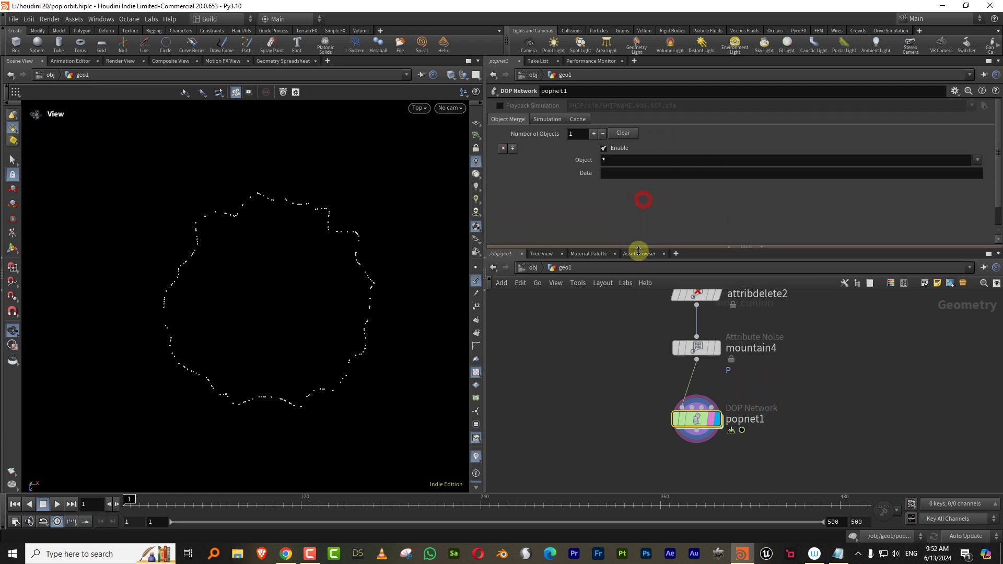
{"action": "left_click", "coordinate": [547, 119]}
{"action": "left_click_drag", "start_coordinate": [579, 176], "coordinate": [550, 183]}
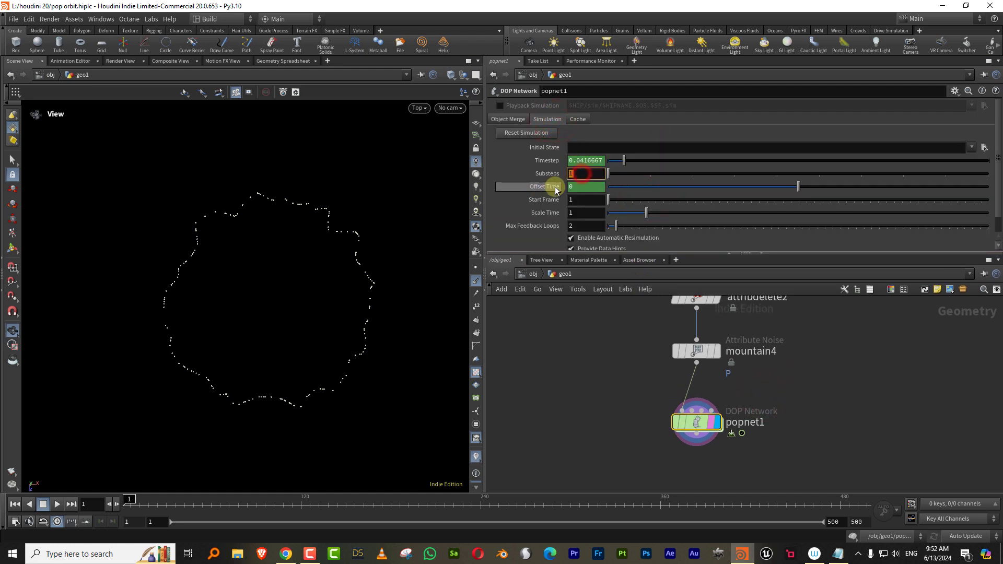
{"action": "type", "text": "5"}
{"action": "key", "text": "Return"}
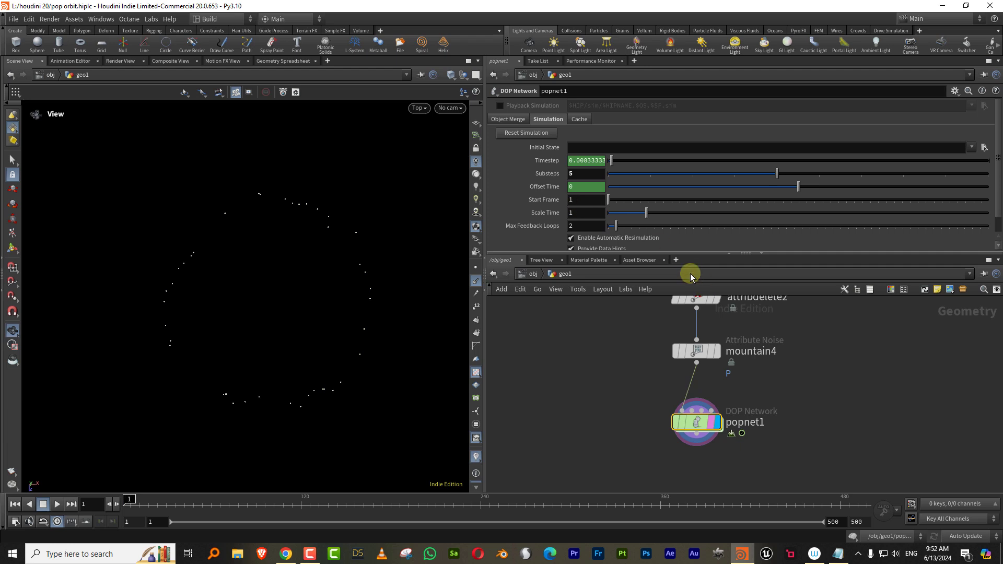
{"action": "left_click_drag", "start_coordinate": [668, 253], "coordinate": [666, 201]}
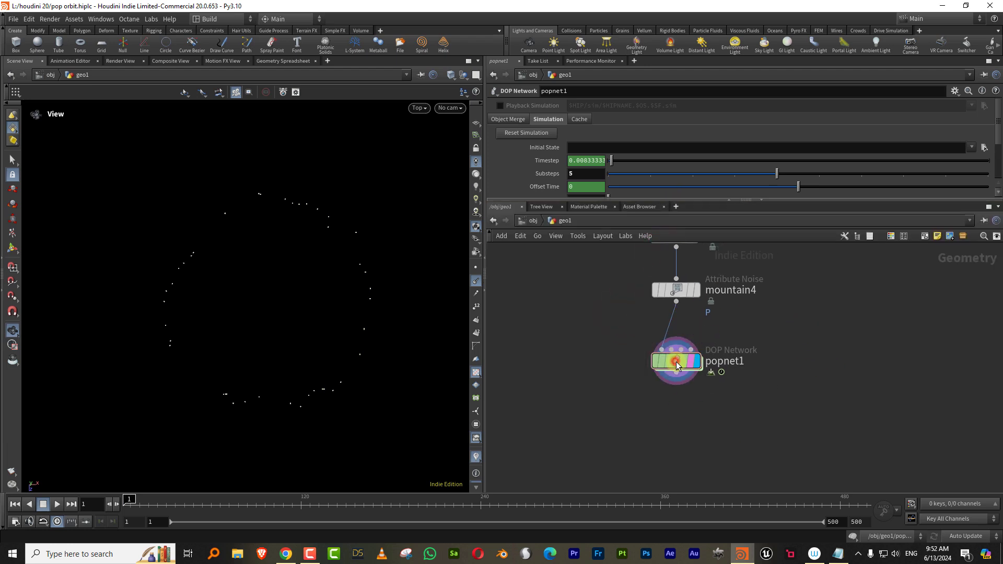
Inside popnet1, turn off source_first_input's guide and set Impulse Count to 2, Const. Activation to 0 and Const. Birth Rate to 0
{"action": "double_click", "coordinate": [674, 361]}
{"action": "middle_click_drag", "start_coordinate": [723, 287], "coordinate": [626, 364]}
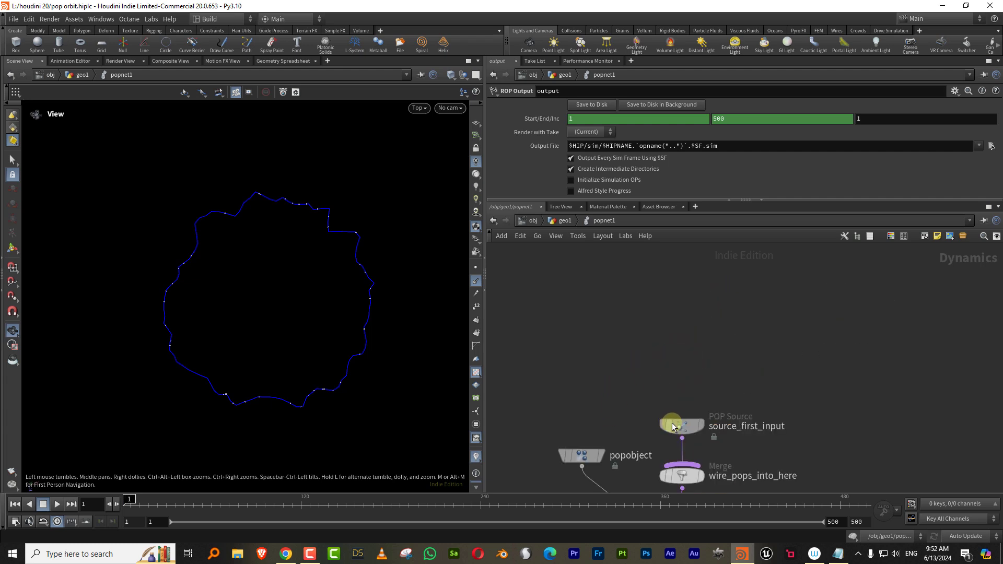
{"action": "left_click_drag", "start_coordinate": [672, 426], "coordinate": [667, 292]}
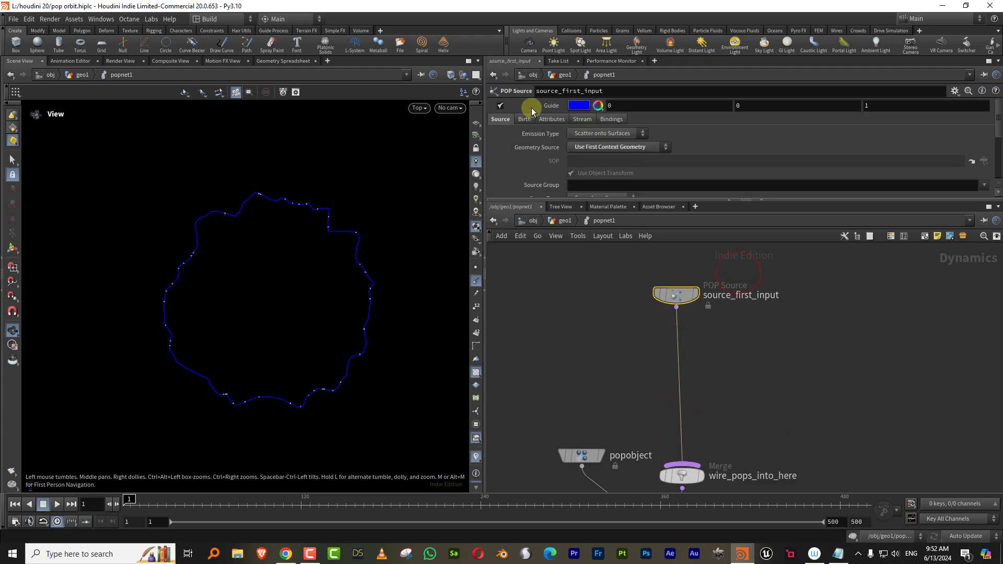
{"action": "left_click", "coordinate": [500, 106]}
{"action": "left_click", "coordinate": [525, 120]}
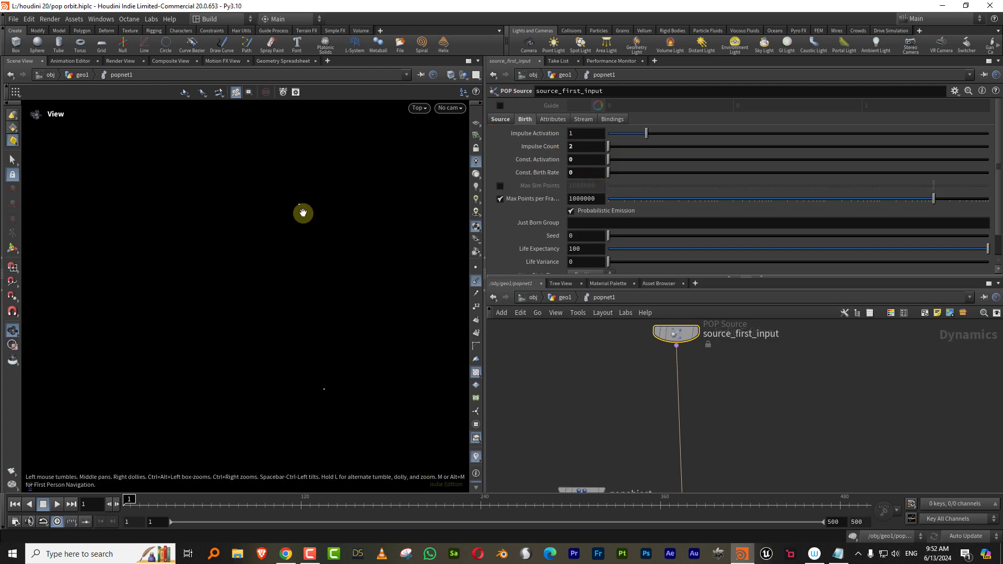
Set source_first_input's Impulse Activation to $FF<20, play the simulation to test the emission, and return to frame 1
{"action": "left_click", "coordinate": [581, 136]}
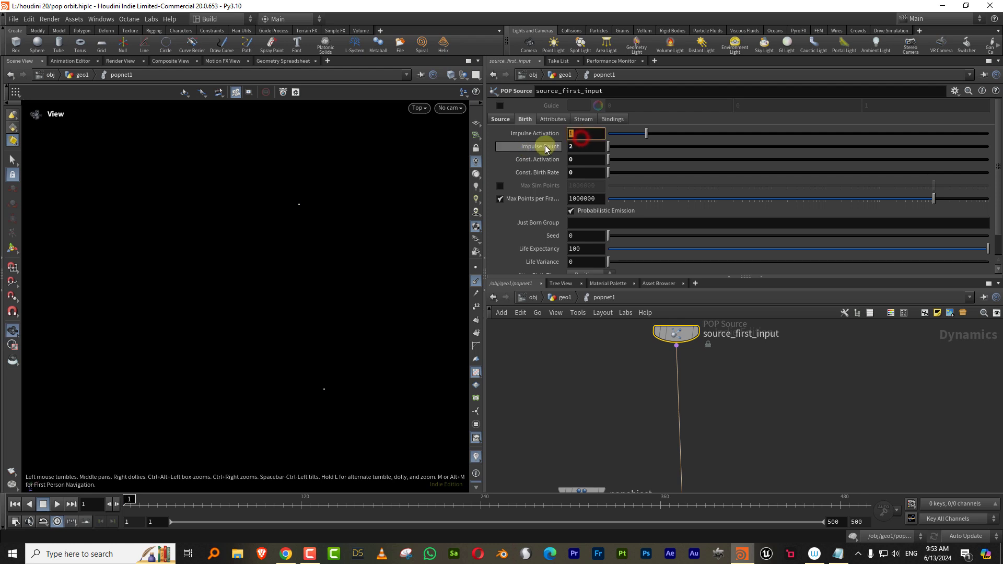
{"action": "type", "text": "$FF"}
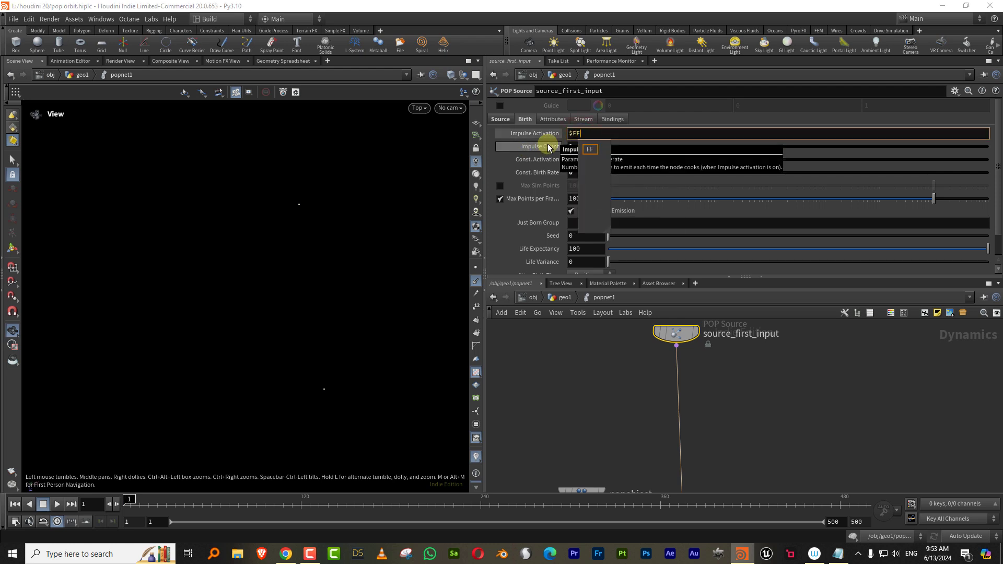
{"action": "type", "text": "<20"}
{"action": "key", "text": "Return"}
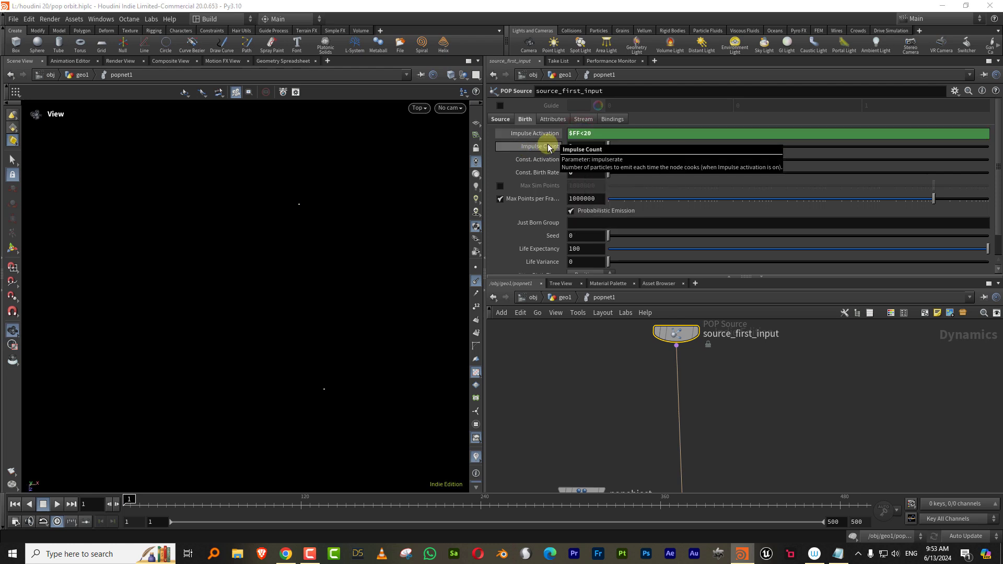
{"action": "left_click", "coordinate": [58, 504]}
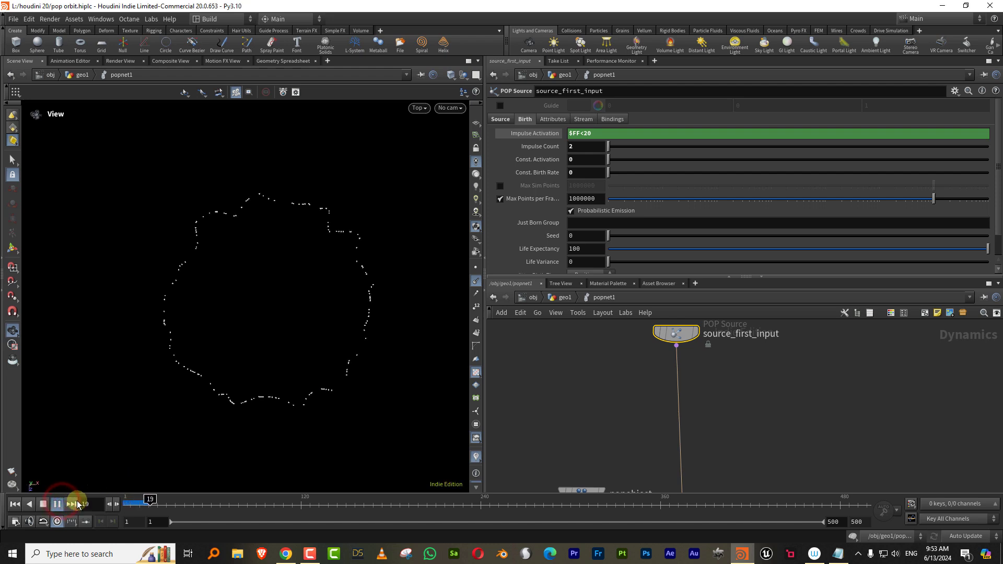
{"action": "key", "text": "ctrl+Up"}
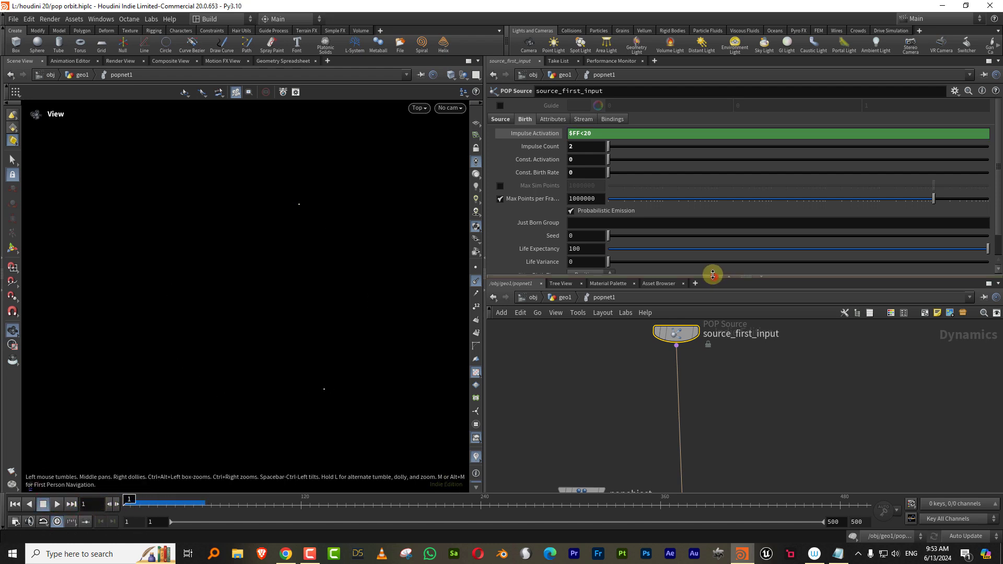
Insert a POP Axis Force node between source_first_input and the wire_pops_into_here merge
{"action": "left_click_drag", "start_coordinate": [713, 277], "coordinate": [717, 213]}
{"action": "middle_click_drag", "start_coordinate": [708, 312], "coordinate": [682, 363]}
{"action": "left_click_drag", "start_coordinate": [650, 354], "coordinate": [656, 312]}
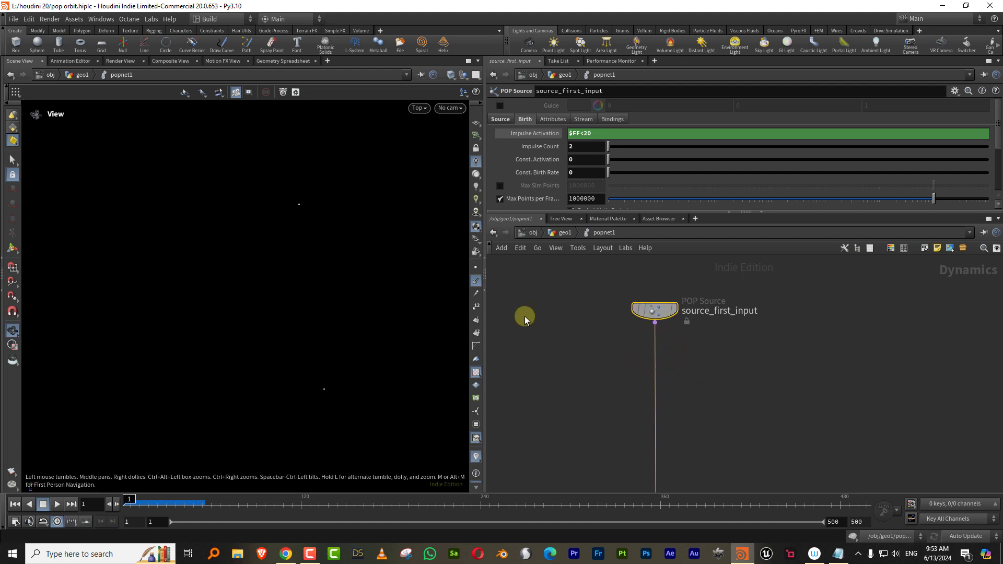
{"action": "middle_click_drag", "start_coordinate": [704, 388], "coordinate": [692, 347]}
{"action": "key", "text": "Tab"}
{"action": "type", "text": "pop"}
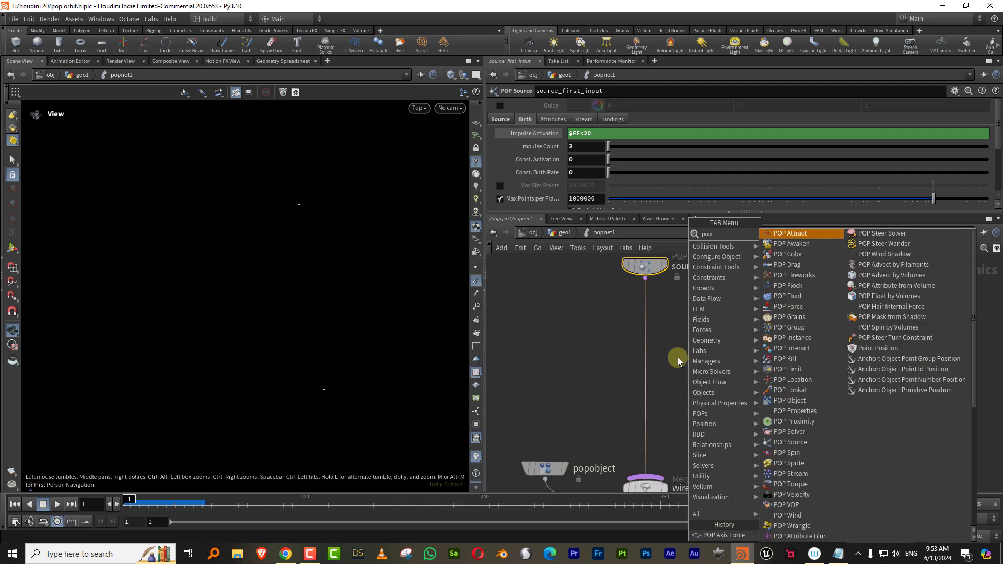
{"action": "type", "text": " ax"}
{"action": "left_click", "coordinate": [797, 233]}
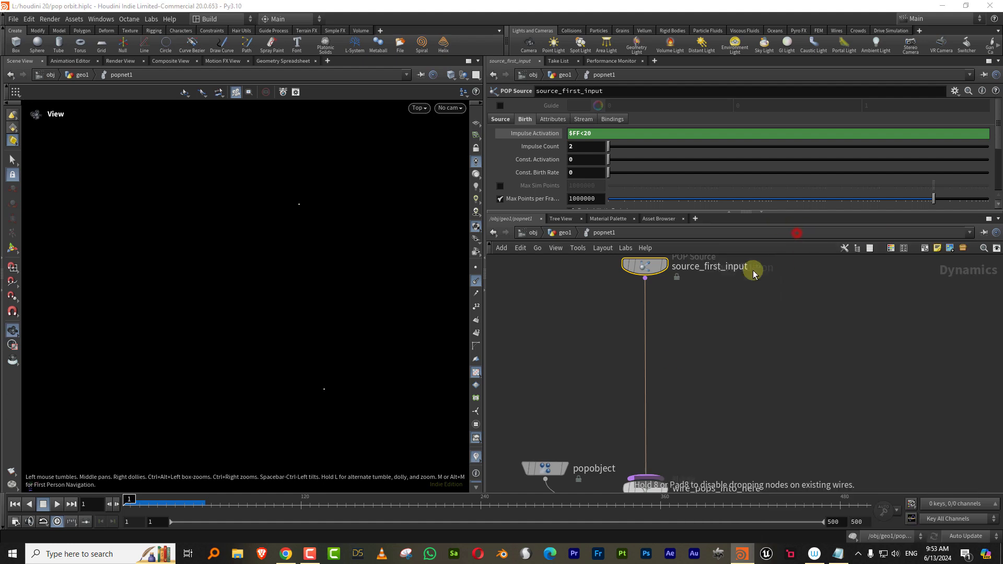
{"action": "left_click", "coordinate": [646, 320]}
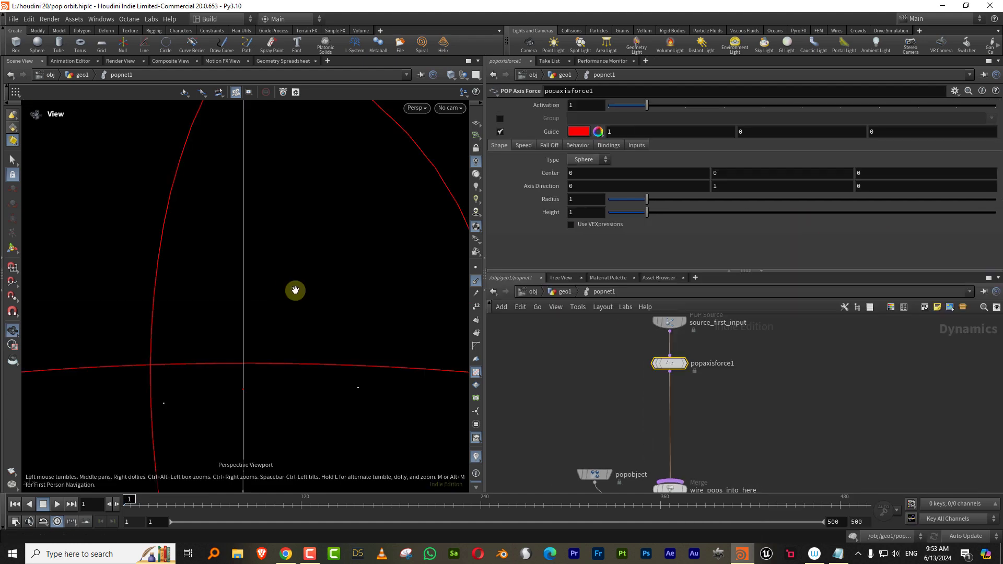
Set the popaxisforce1 sphere's Radius to 1.39 and Height to 0.46, and inspect its guide in perspective
{"action": "left_click_drag", "start_coordinate": [293, 289], "coordinate": [229, 280]}
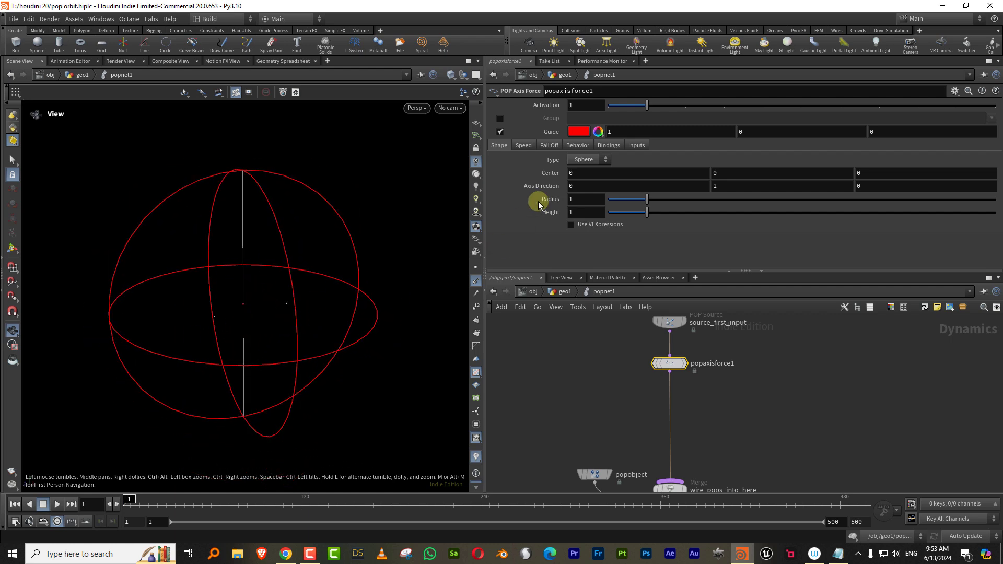
{"action": "left_click_drag", "start_coordinate": [647, 201], "coordinate": [626, 214]}
{"action": "left_click_drag", "start_coordinate": [266, 298], "coordinate": [350, 256]}
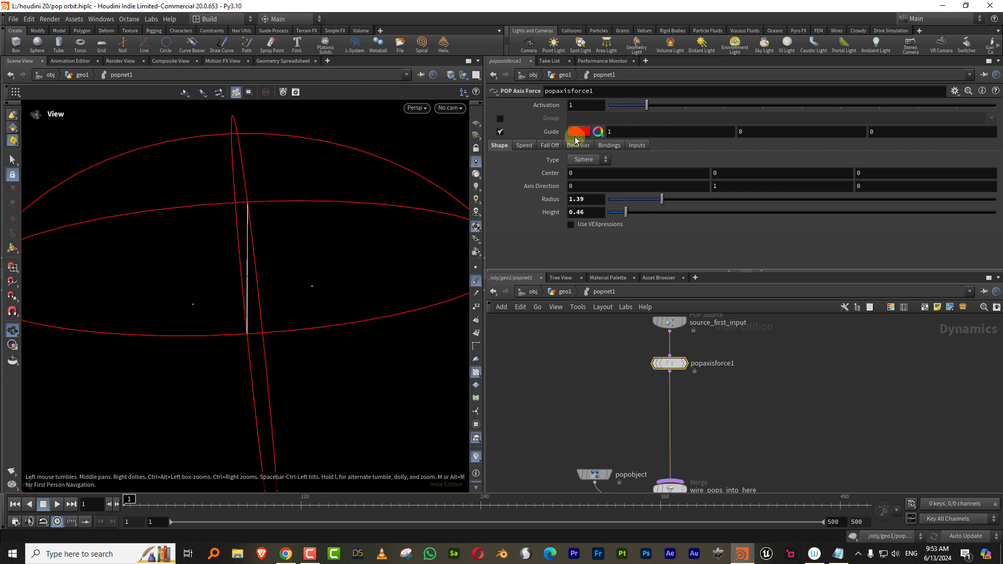
Set popaxisforce1's Orbit Speed to 6
{"action": "left_click", "coordinate": [524, 146]}
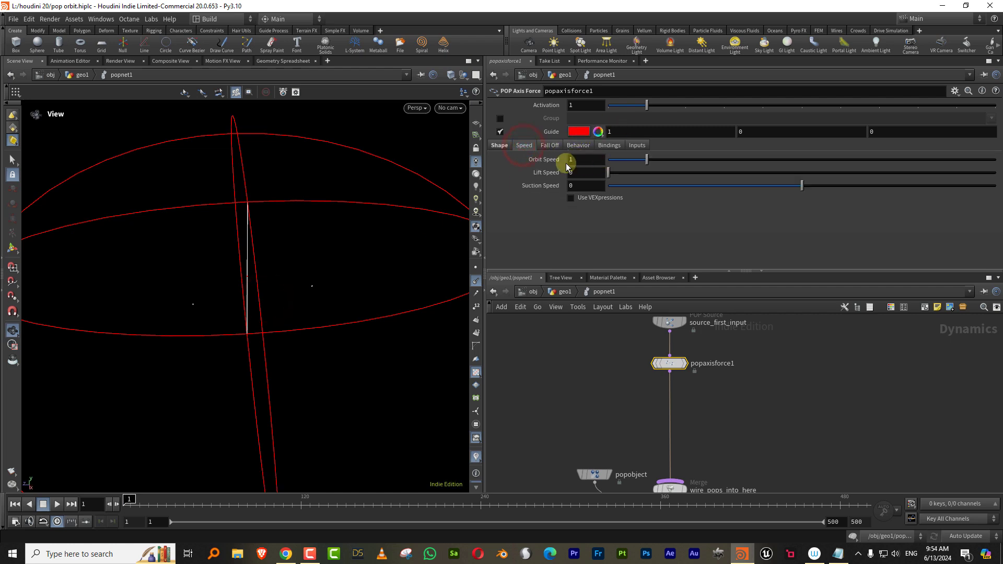
{"action": "right_click_drag", "start_coordinate": [285, 298], "coordinate": [244, 331]}
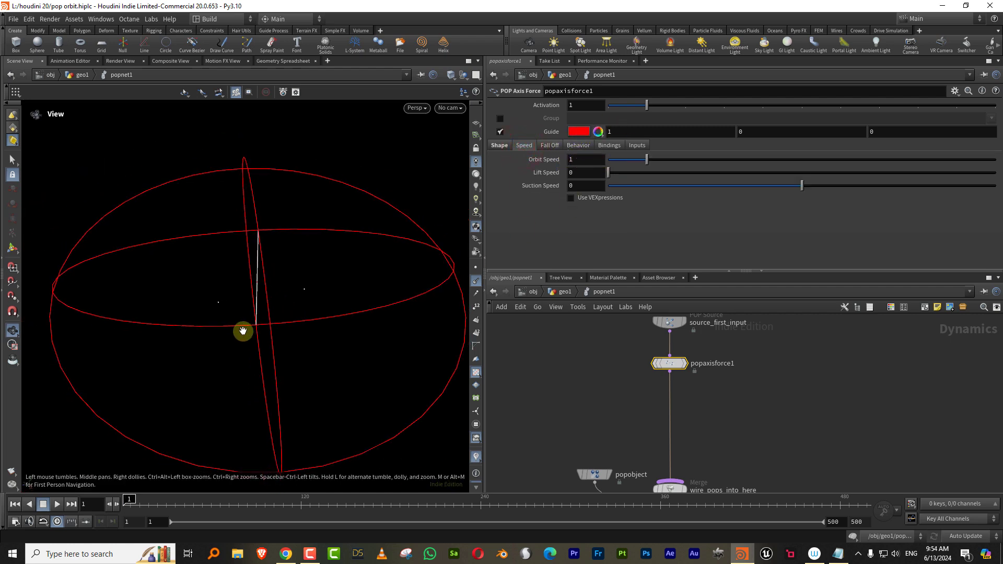
{"action": "left_click_drag", "start_coordinate": [244, 331], "coordinate": [255, 287]}
{"action": "right_click_drag", "start_coordinate": [256, 287], "coordinate": [273, 293]}
{"action": "left_click", "coordinate": [582, 160]}
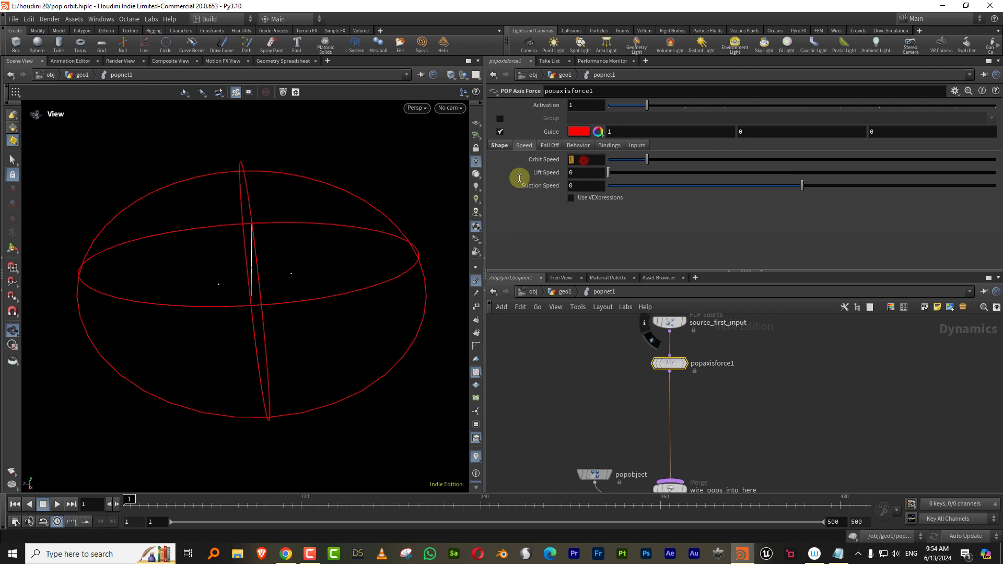
{"action": "key", "text": "Return"}
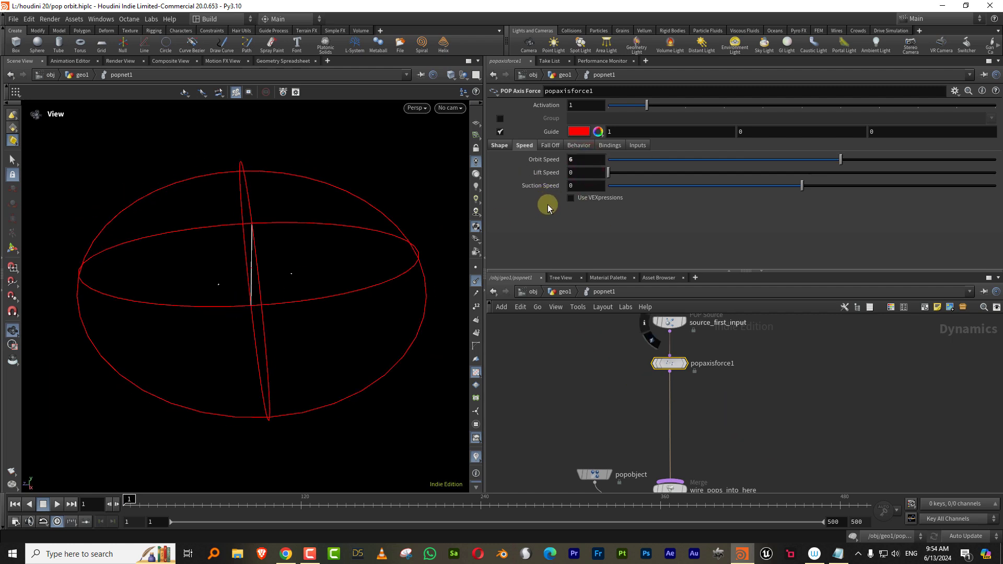
Try a Suction Speed of 1, reset it to 0, play the simulation to check the orbit alone, and return to frame 1
{"action": "left_click", "coordinate": [583, 187]}
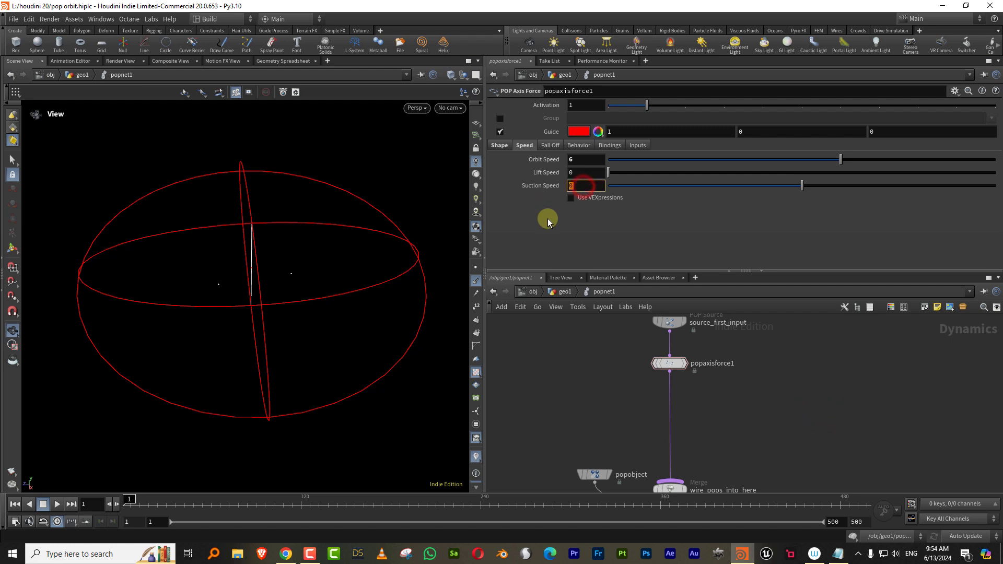
{"action": "type", "text": "1"}
{"action": "key", "text": "Return"}
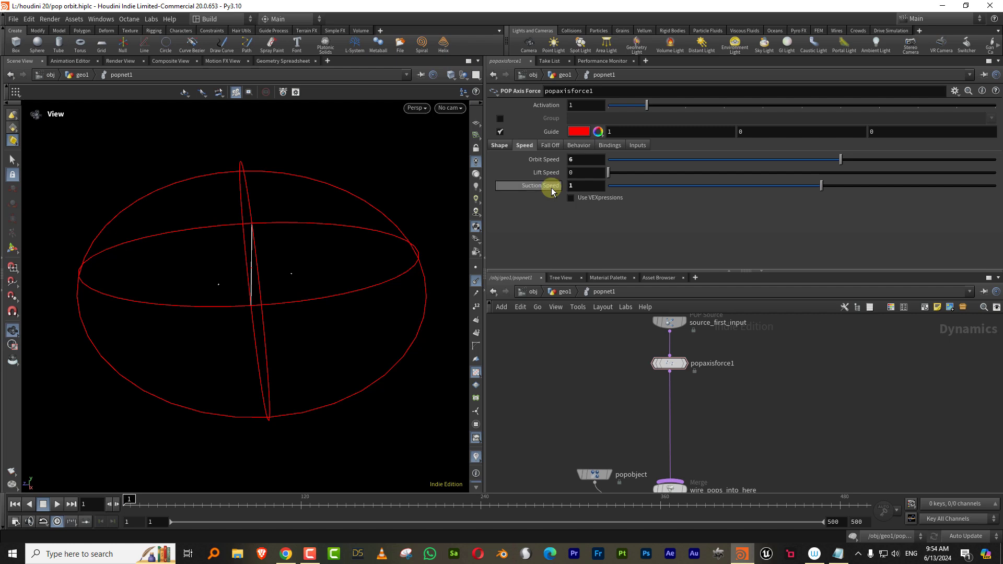
{"action": "left_click", "coordinate": [585, 185]}
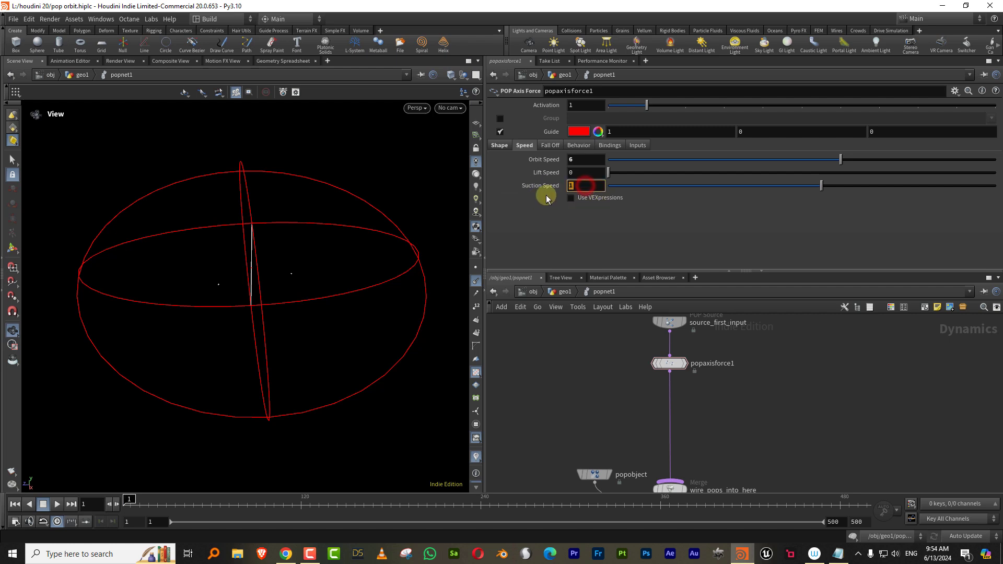
{"action": "type", "text": "0"}
{"action": "key", "text": "Return"}
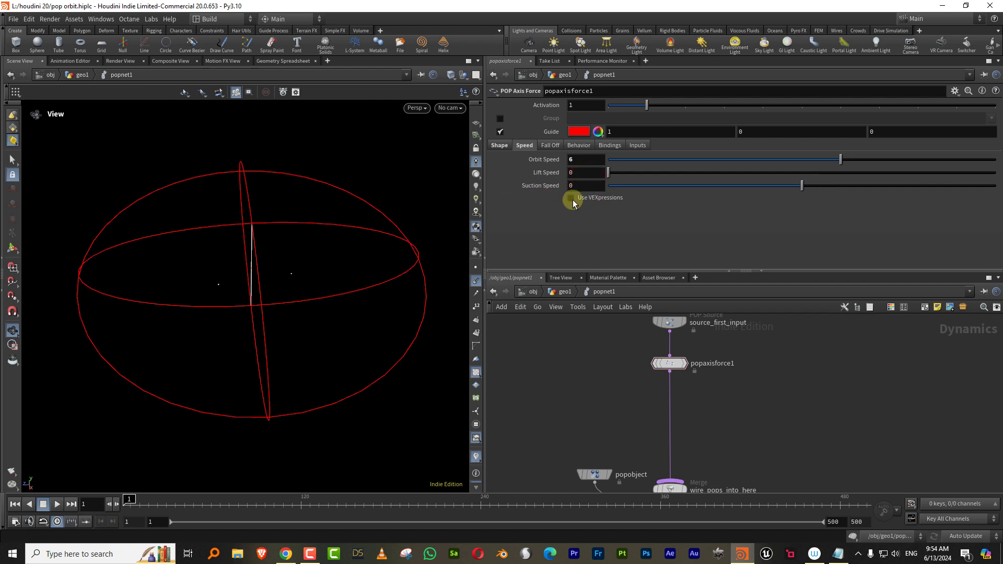
{"action": "left_click", "coordinate": [57, 505]}
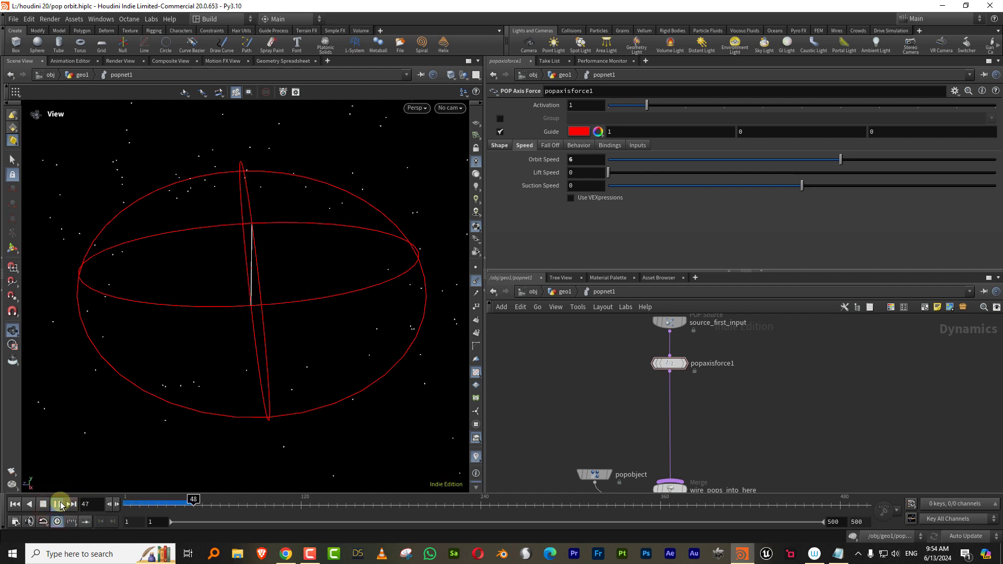
{"action": "left_click", "coordinate": [131, 501]}
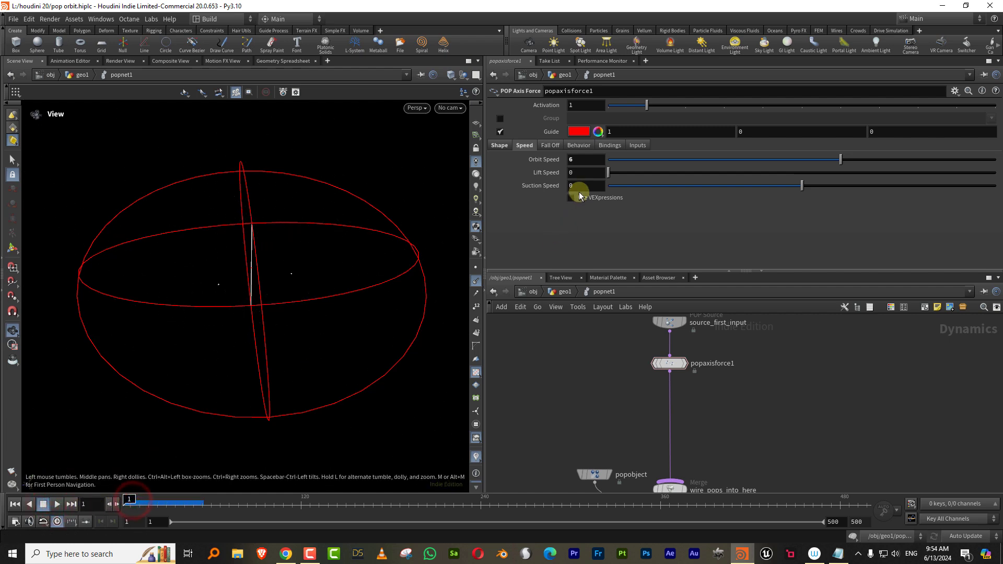
Set popaxisforce1's Suction Speed to 1, play the simulation to test the pull, and return to frame 1
{"action": "key", "text": "Return"}
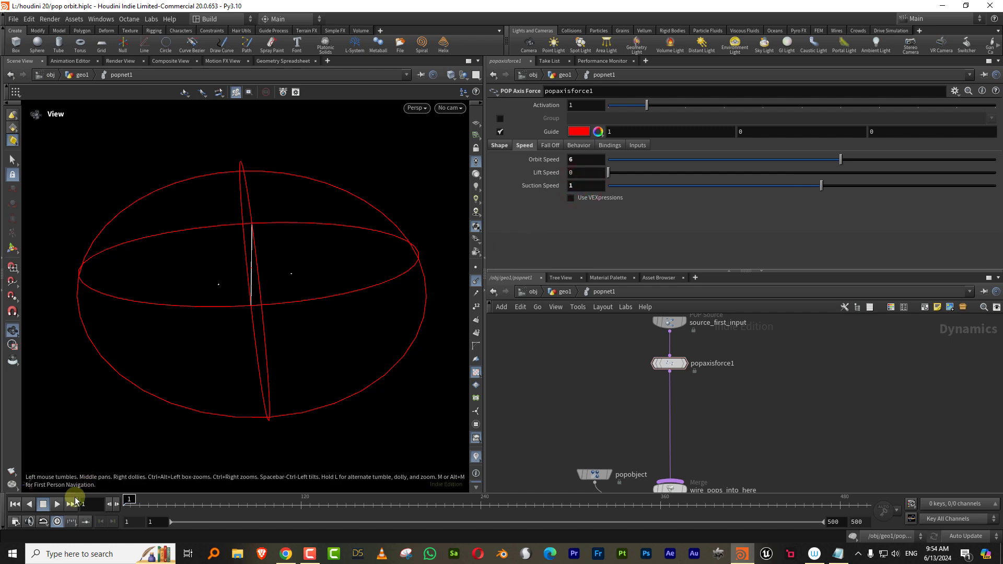
{"action": "left_click", "coordinate": [58, 504]}
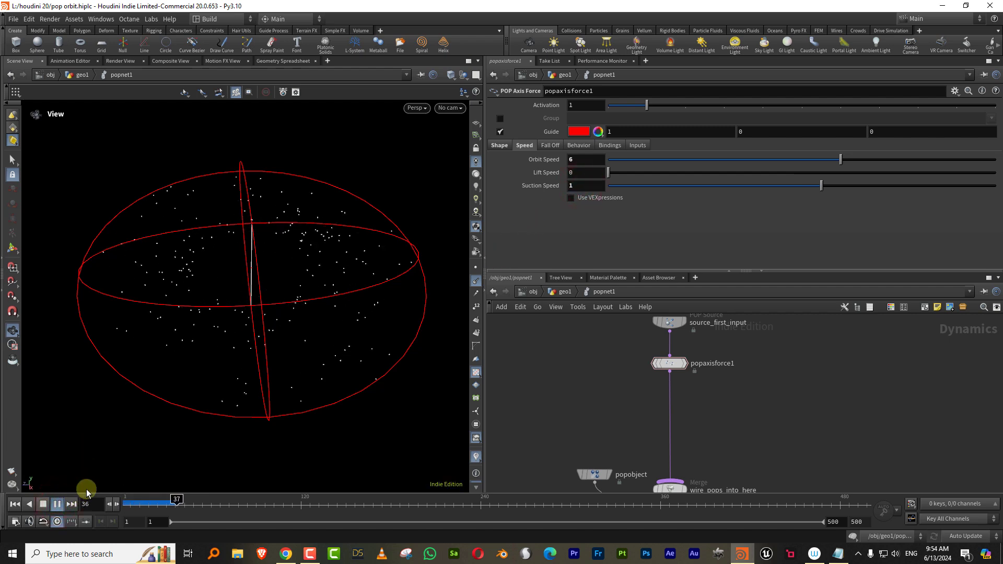
{"action": "left_click", "coordinate": [140, 501]}
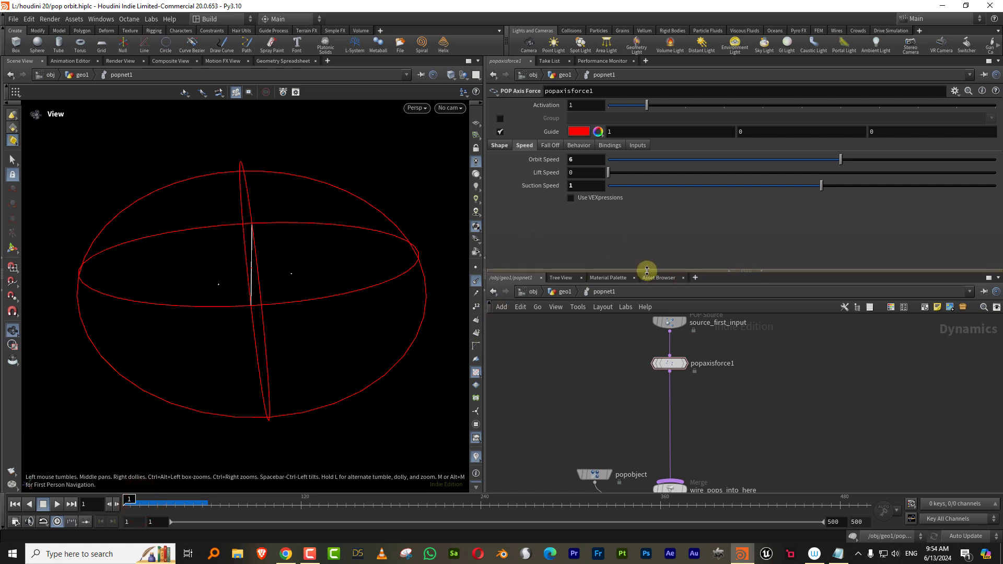
Insert a POP Drag node between popaxisforce1 and the wire_pops_into_here merge
{"action": "left_click_drag", "start_coordinate": [647, 271], "coordinate": [645, 225]}
{"action": "scroll", "coordinate": [738, 331], "scroll_direction": "up", "scroll_amount": 4}
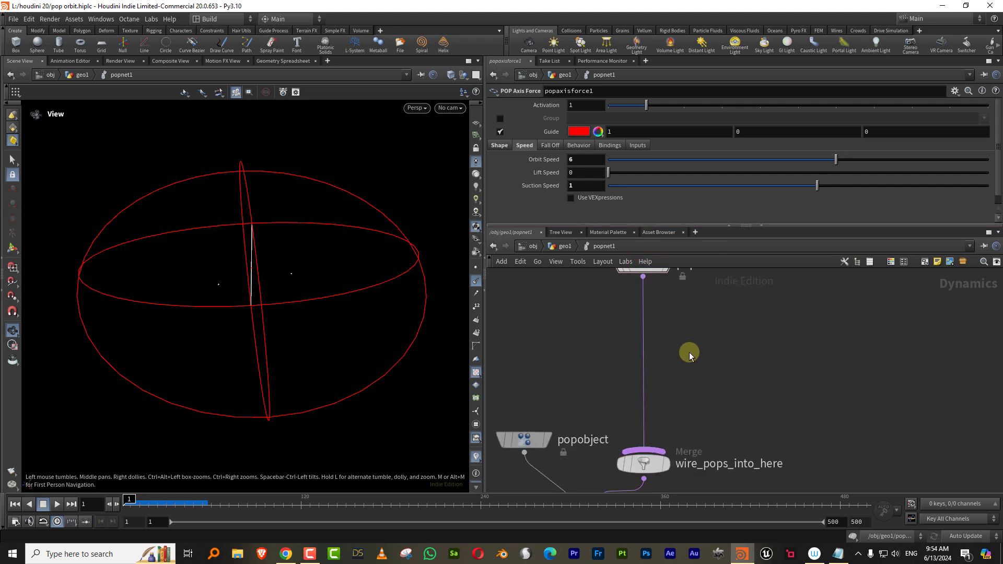
{"action": "key", "text": "Tab"}
{"action": "type", "text": "popdr"}
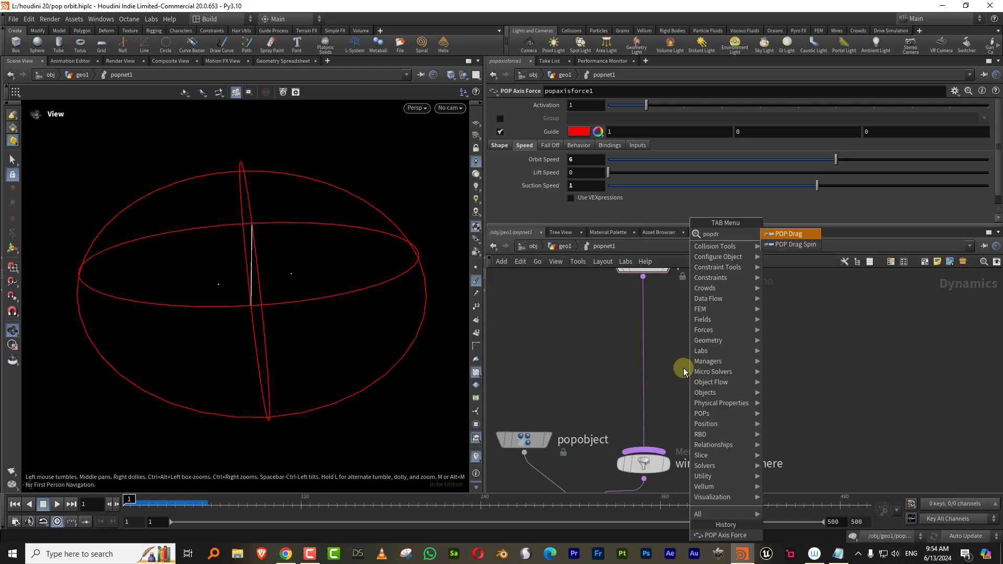
{"action": "left_click", "coordinate": [789, 233]}
{"action": "left_click", "coordinate": [647, 312]}
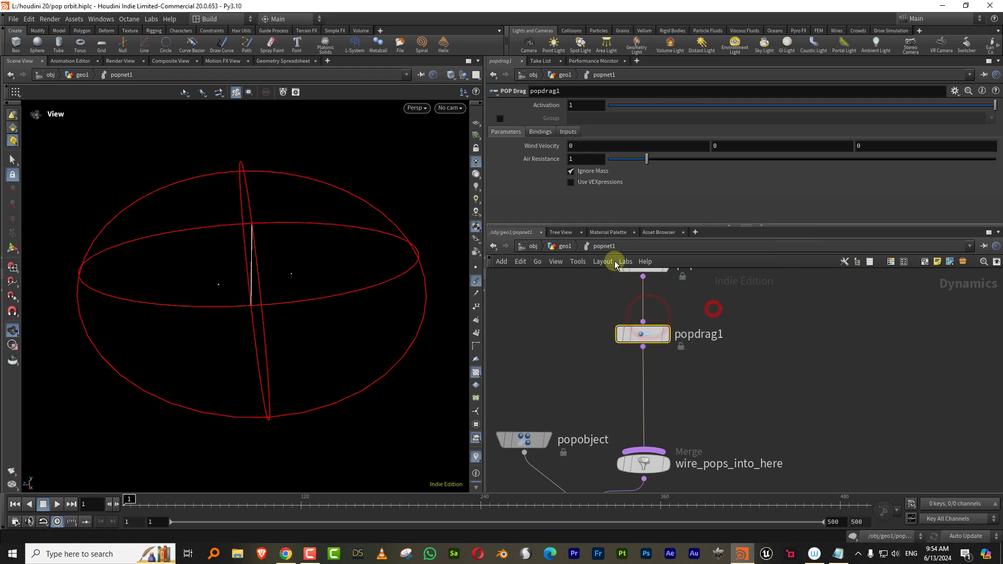
Set popdrag1's Air Resistance to 20, play the simulation to inspect the particle ring up close, and return to frame 1
{"action": "left_click", "coordinate": [585, 159]}
{"action": "type", "text": "20"}
{"action": "key", "text": "Return"}
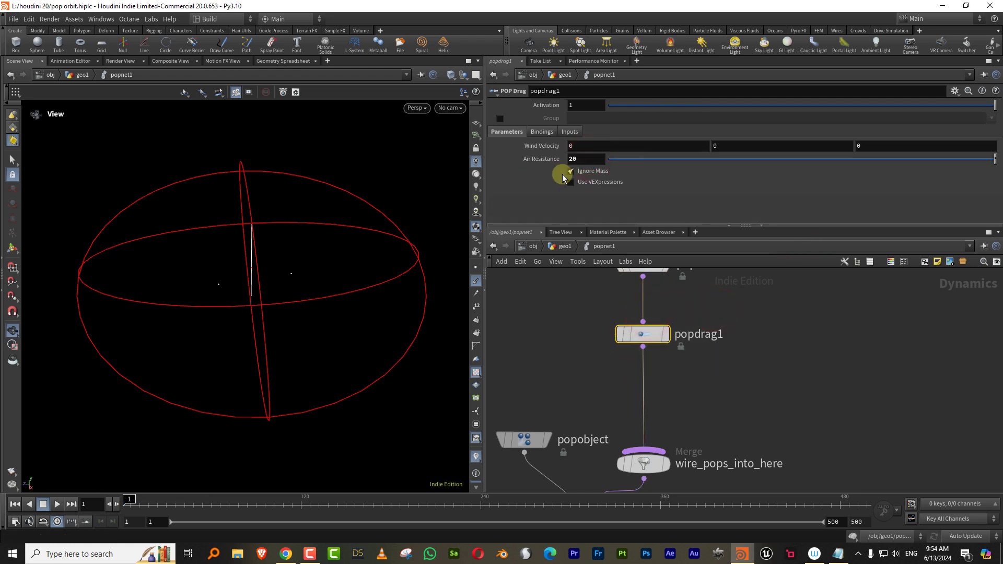
{"action": "left_click", "coordinate": [57, 504]}
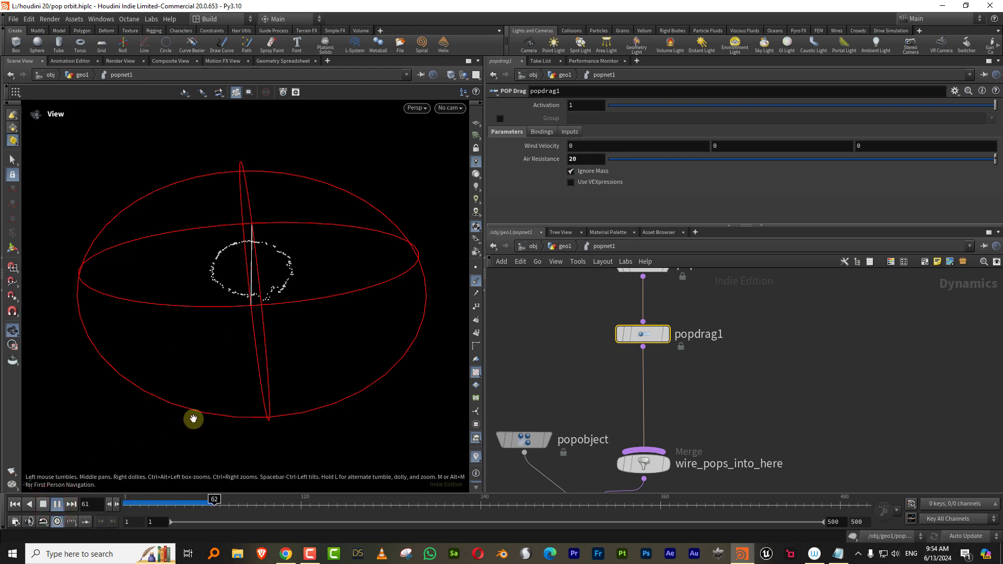
{"action": "right_click_drag", "start_coordinate": [251, 276], "coordinate": [361, 208]}
{"action": "left_click_drag", "start_coordinate": [260, 273], "coordinate": [278, 287]}
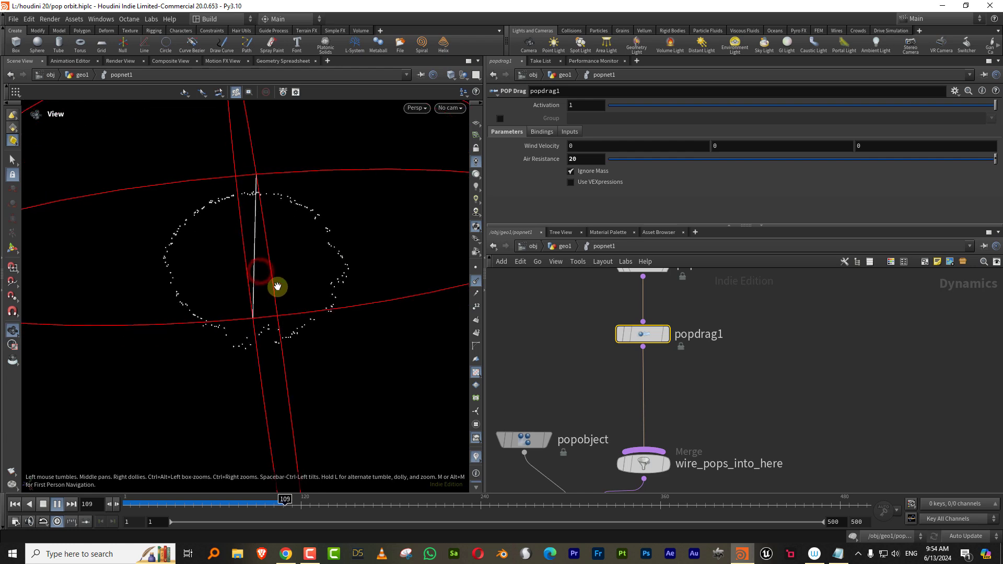
{"action": "left_click_drag", "start_coordinate": [143, 504], "coordinate": [87, 508]}
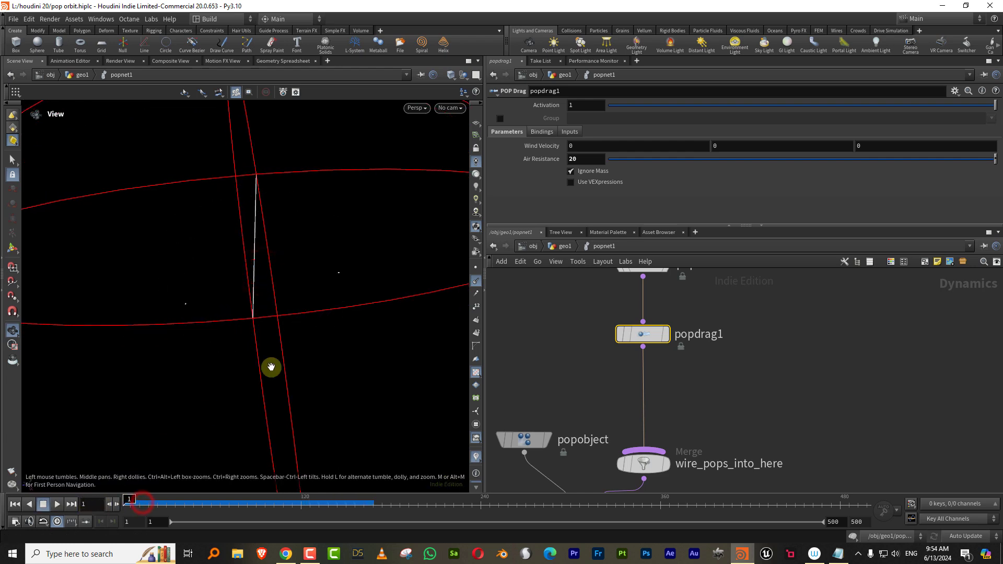
Enable Use VEXpressions for popaxisforce1's speed and load the Pass Through preset code
{"action": "middle_click_drag", "start_coordinate": [770, 369], "coordinate": [775, 483]}
{"action": "left_click_drag", "start_coordinate": [732, 355], "coordinate": [629, 392]}
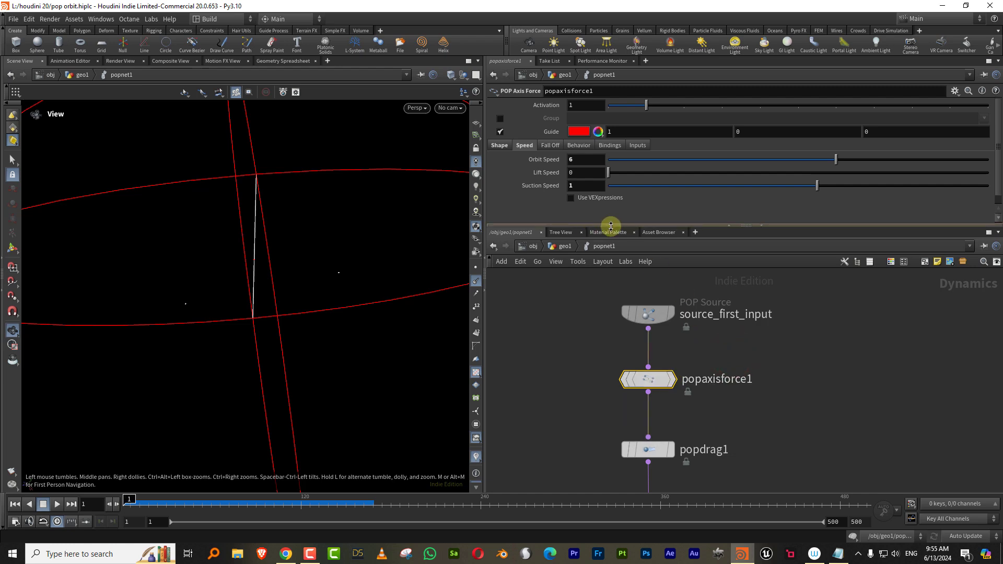
{"action": "left_click_drag", "start_coordinate": [610, 226], "coordinate": [606, 280]}
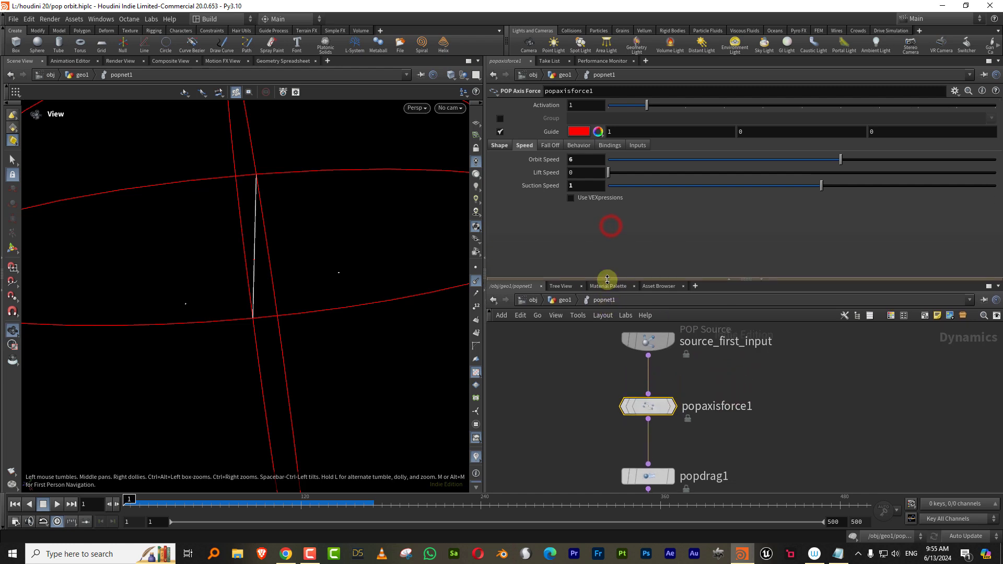
{"action": "left_click", "coordinate": [591, 200]}
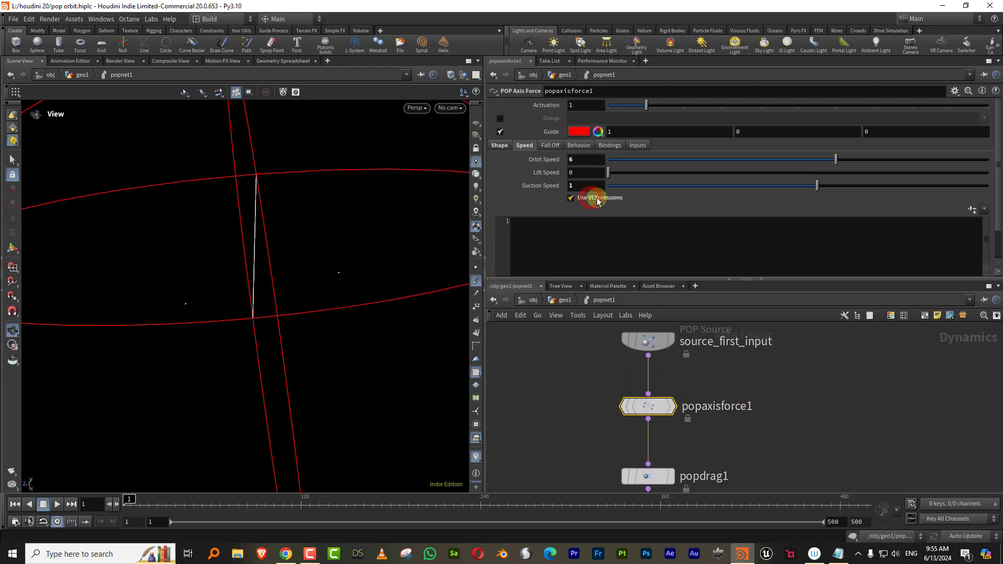
{"action": "left_click", "coordinate": [984, 211]}
{"action": "left_click", "coordinate": [976, 222]}
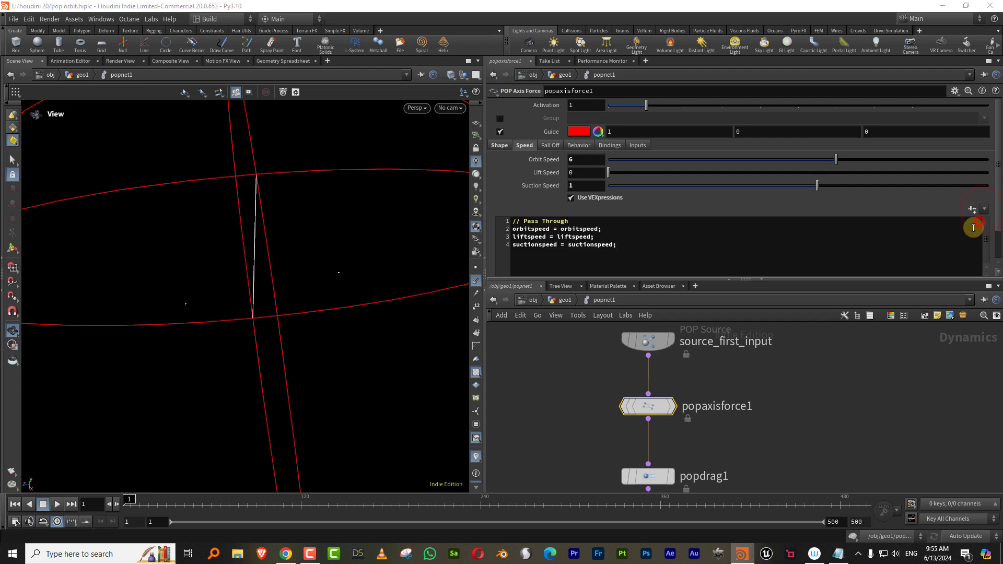
{"action": "left_click", "coordinate": [576, 278]}
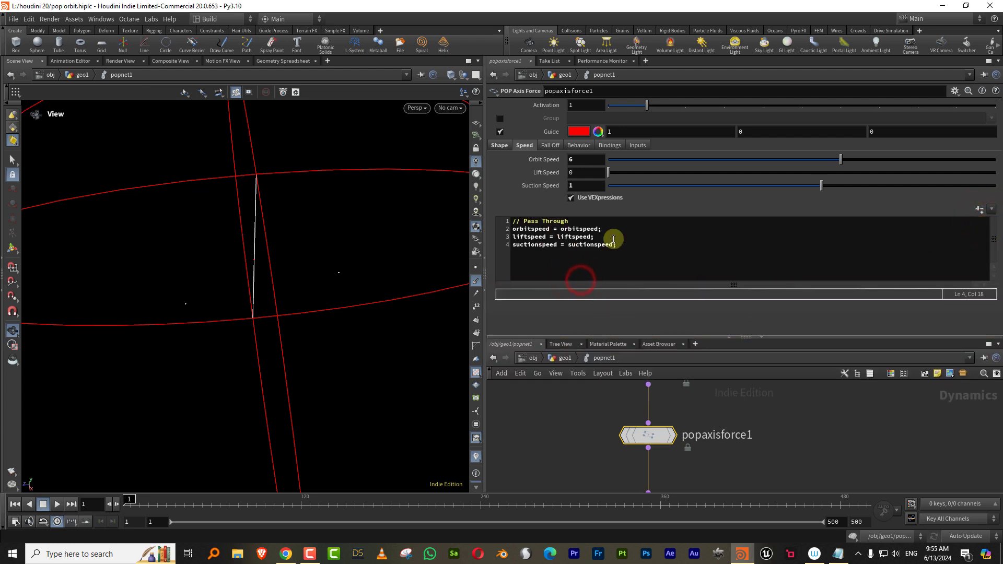
Delete the comment, liftspeed and suctionspeed lines from the speed VEXpression, keeping only the orbitspeed line
{"action": "left_click_drag", "start_coordinate": [642, 249], "coordinate": [502, 236]}
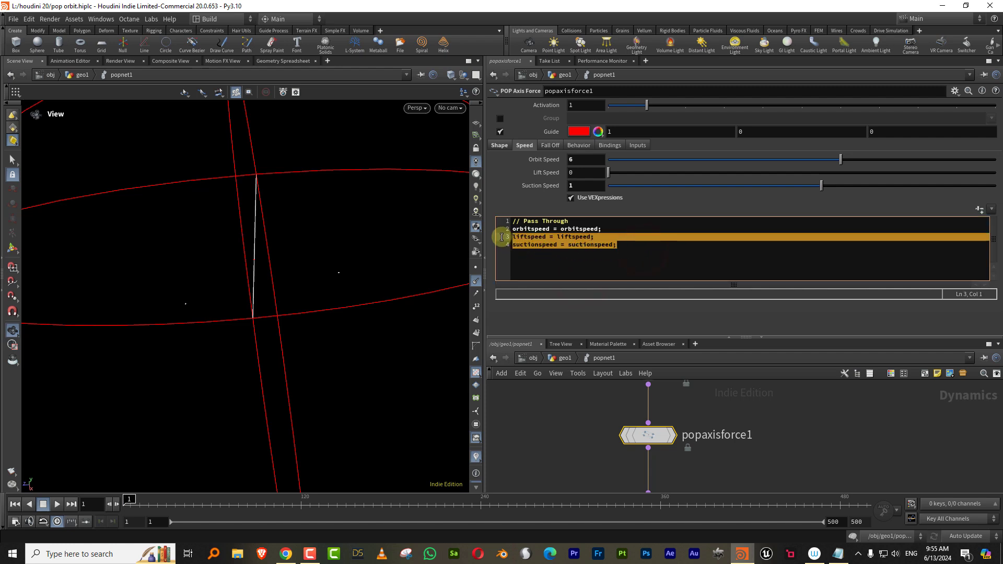
{"action": "key", "text": "Delete"}
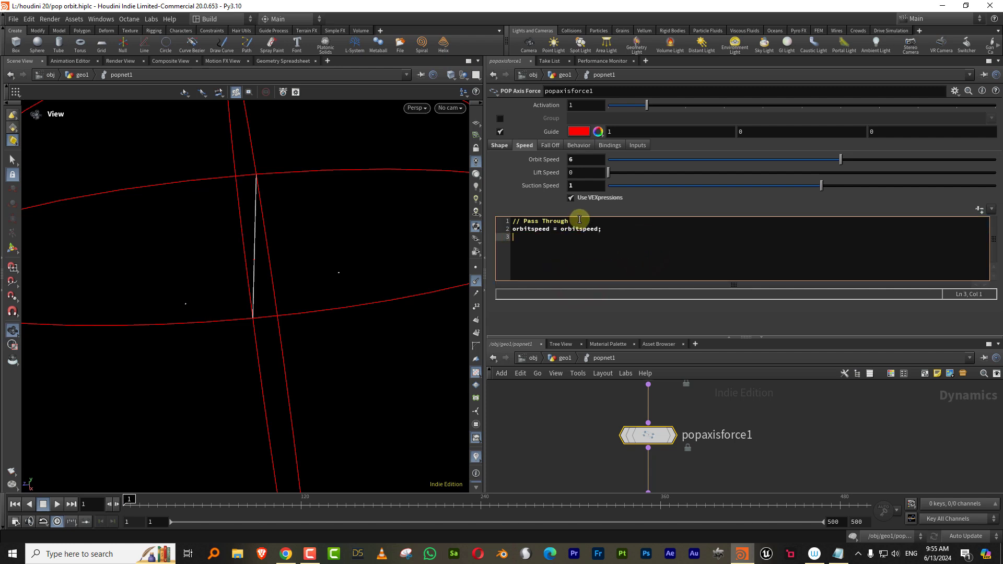
{"action": "left_click_drag", "start_coordinate": [570, 221], "coordinate": [503, 221]}
{"action": "key", "text": "Delete"}
{"action": "key", "text": "Delete"}
{"action": "left_click", "coordinate": [554, 221]}
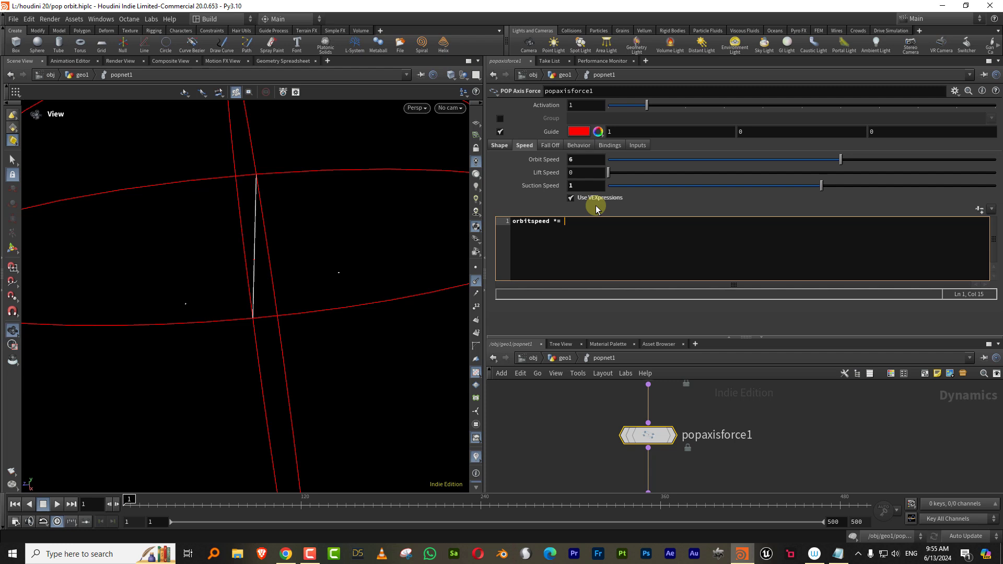
{"action": "type", "text": "t01"}
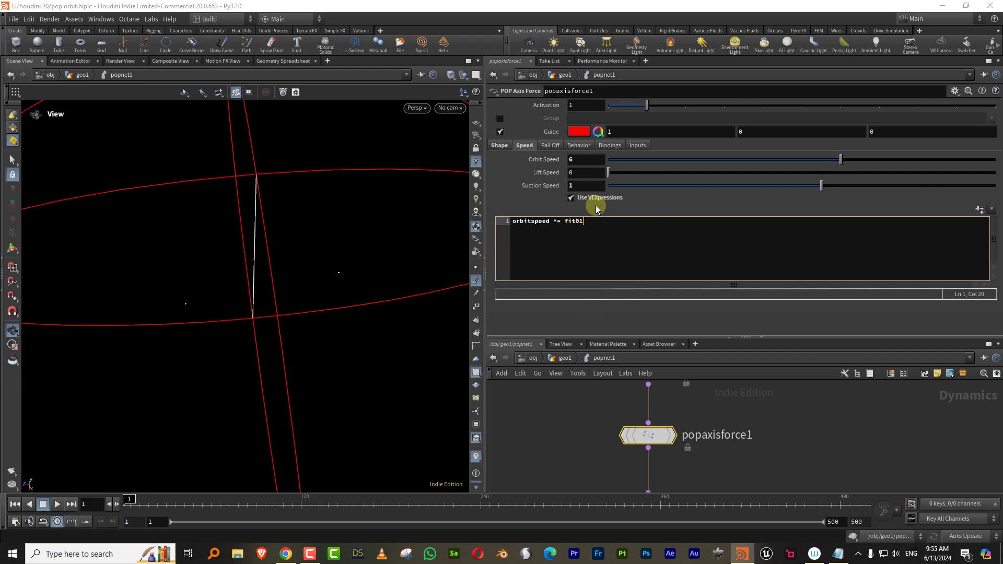
{"action": "type", "text": "(rand"}
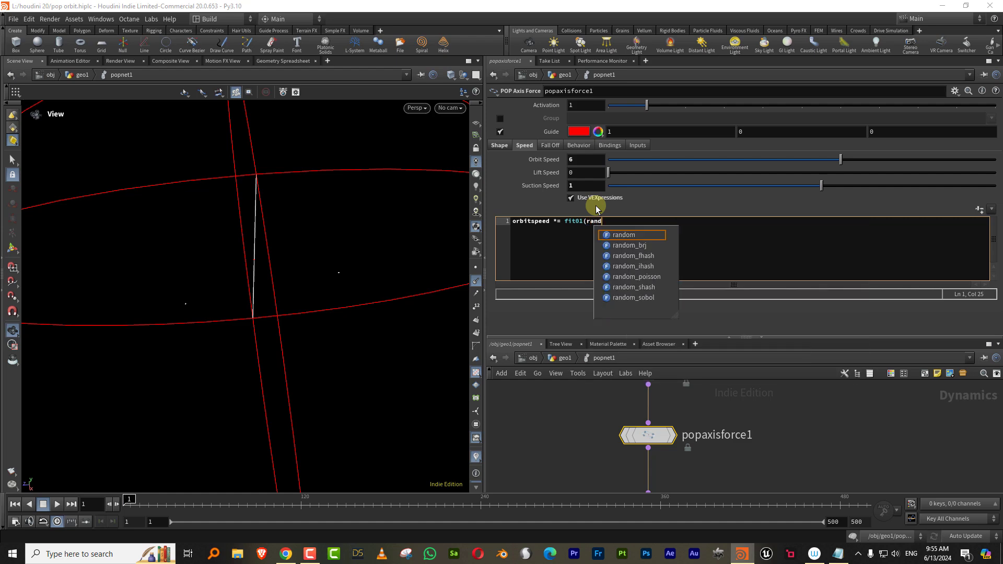
{"action": "type", "text": "(@id+5"}
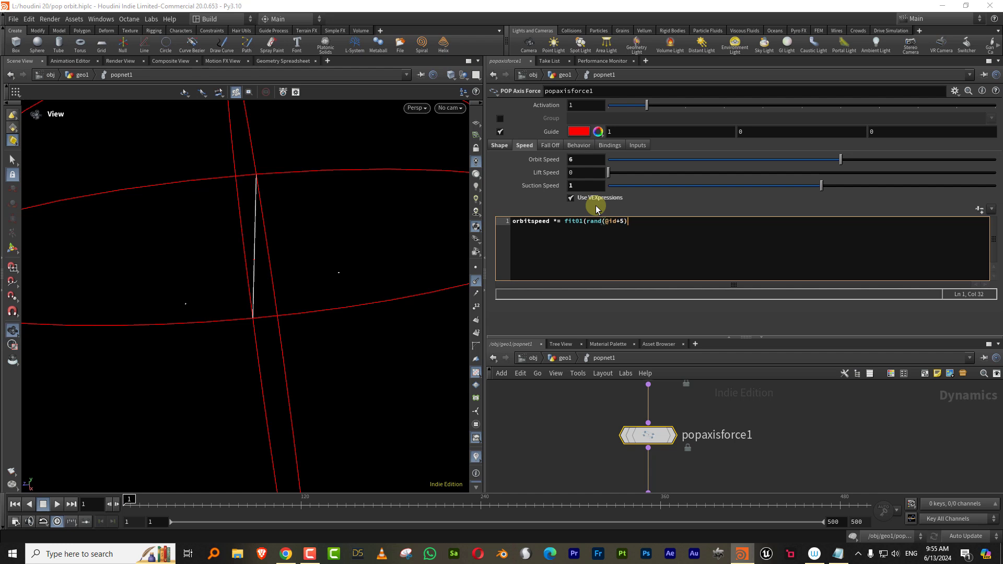
{"action": "type", "text": "), 0.2 , 1);'"}
{"action": "key", "text": "BackSpace"}
{"action": "left_click", "coordinate": [560, 430]}
{"action": "left_click", "coordinate": [57, 504]}
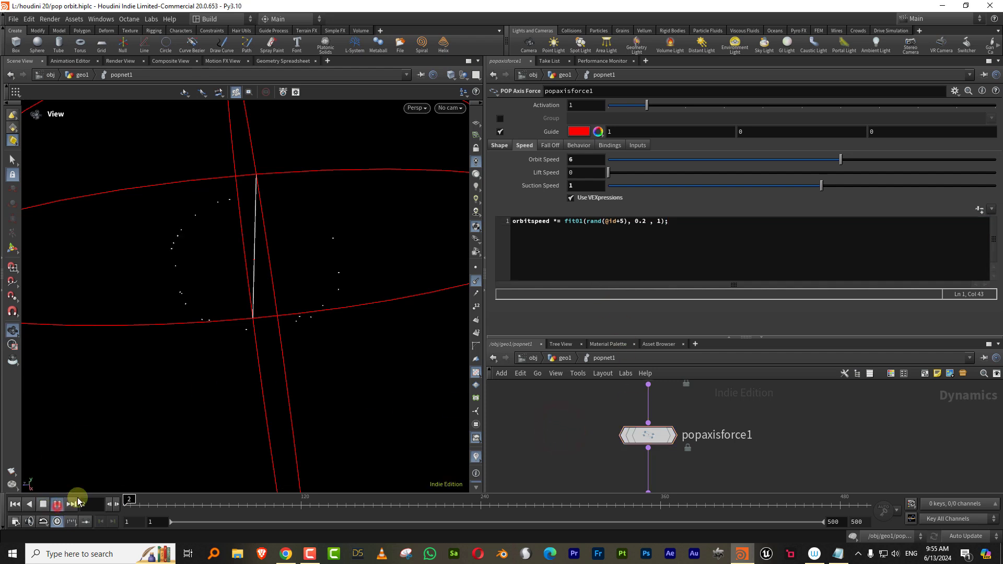
{"action": "left_click", "coordinate": [145, 507]}
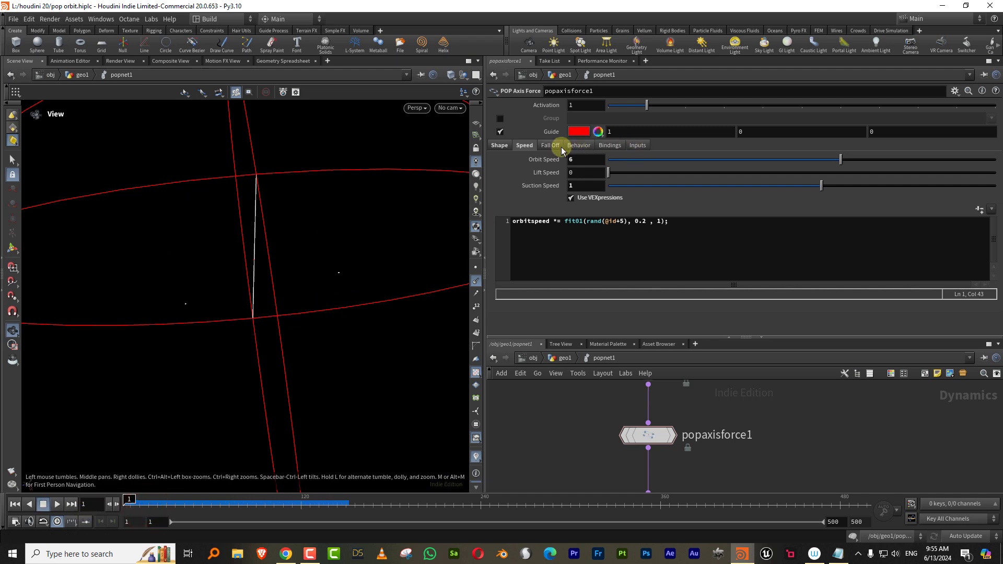
Turn off Treat as Wind in popaxisforce1's behavior settings
{"action": "left_click", "coordinate": [554, 150]}
{"action": "left_click", "coordinate": [575, 145]}
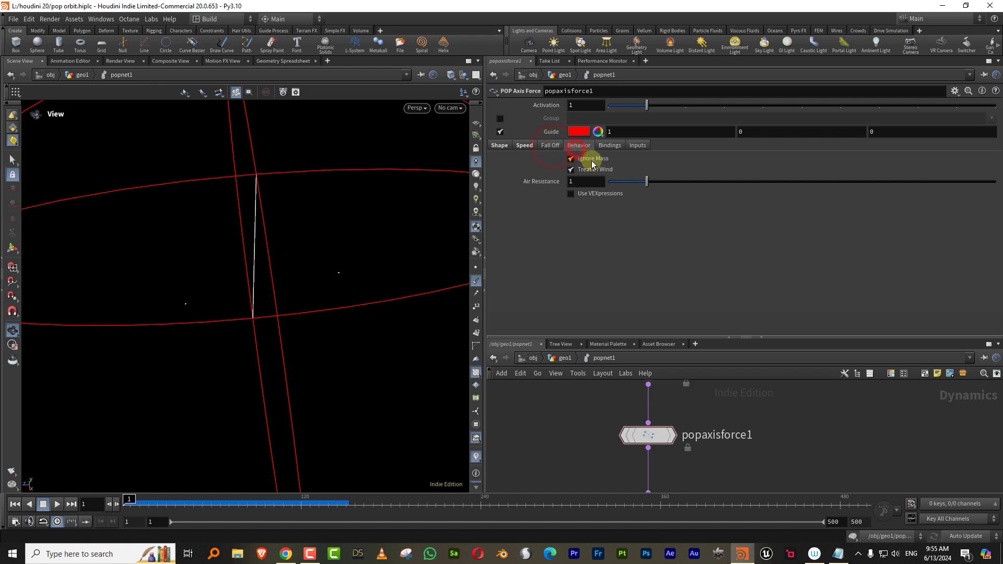
{"action": "left_click", "coordinate": [586, 168]}
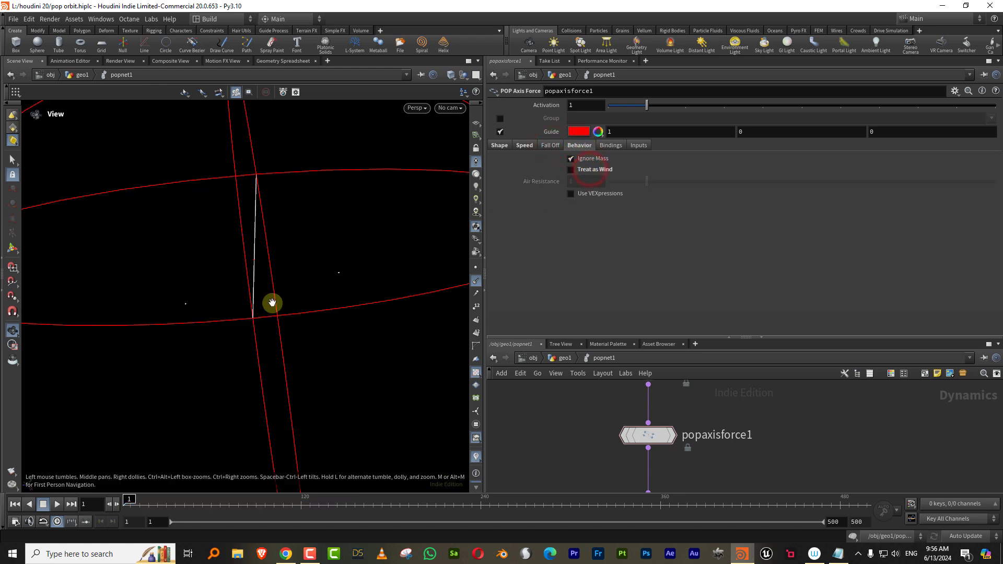
Play back the particle simulation to check the motion, and return to frame 1
{"action": "left_click", "coordinate": [65, 504]}
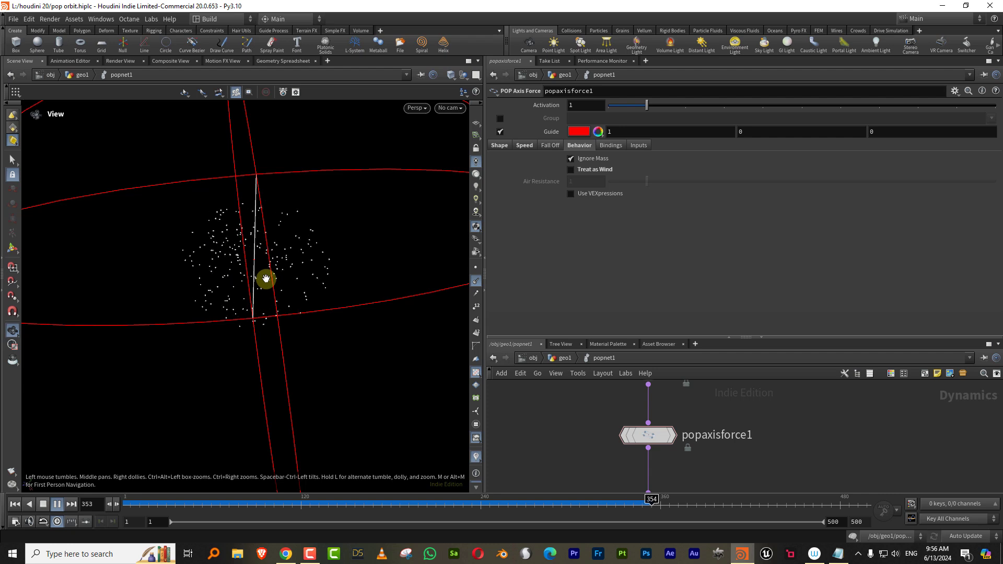
{"action": "left_click", "coordinate": [14, 504]}
Enable Use VEXpressions on the popdrag1 node
{"action": "middle_click_drag", "start_coordinate": [723, 410], "coordinate": [699, 538]}
{"action": "middle_click_drag", "start_coordinate": [687, 412], "coordinate": [693, 428]}
{"action": "left_click_drag", "start_coordinate": [697, 439], "coordinate": [638, 393]}
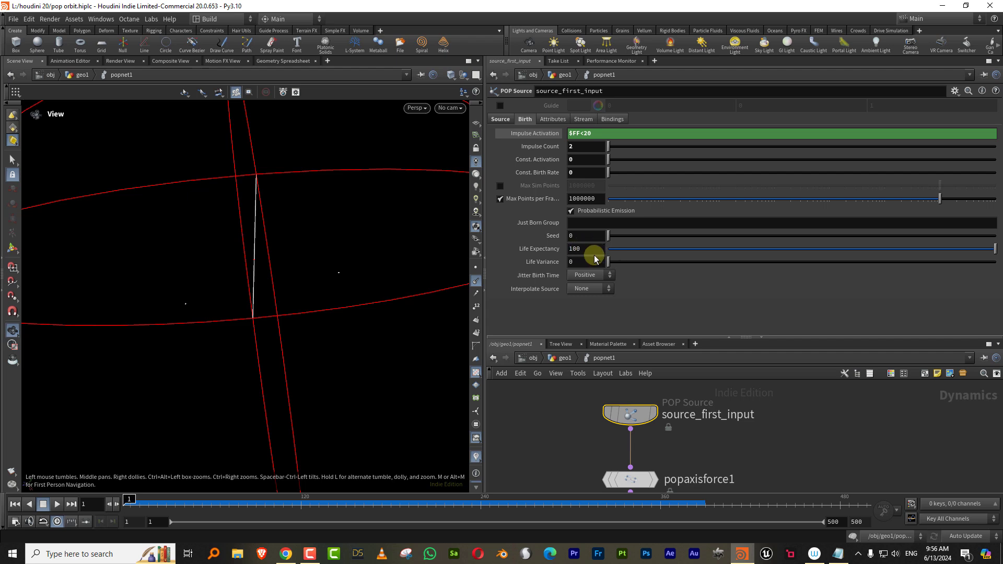
{"action": "left_click_drag", "start_coordinate": [651, 338], "coordinate": [652, 232]}
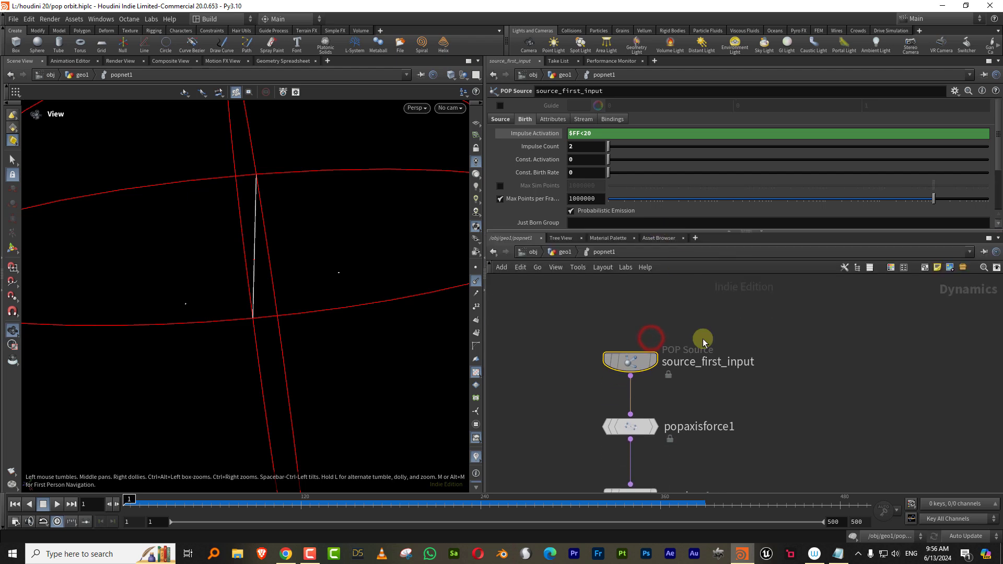
{"action": "scroll", "coordinate": [735, 364], "scroll_direction": "down", "scroll_amount": 1}
{"action": "middle_click_drag", "start_coordinate": [717, 371], "coordinate": [694, 310]}
{"action": "left_click", "coordinate": [627, 408]}
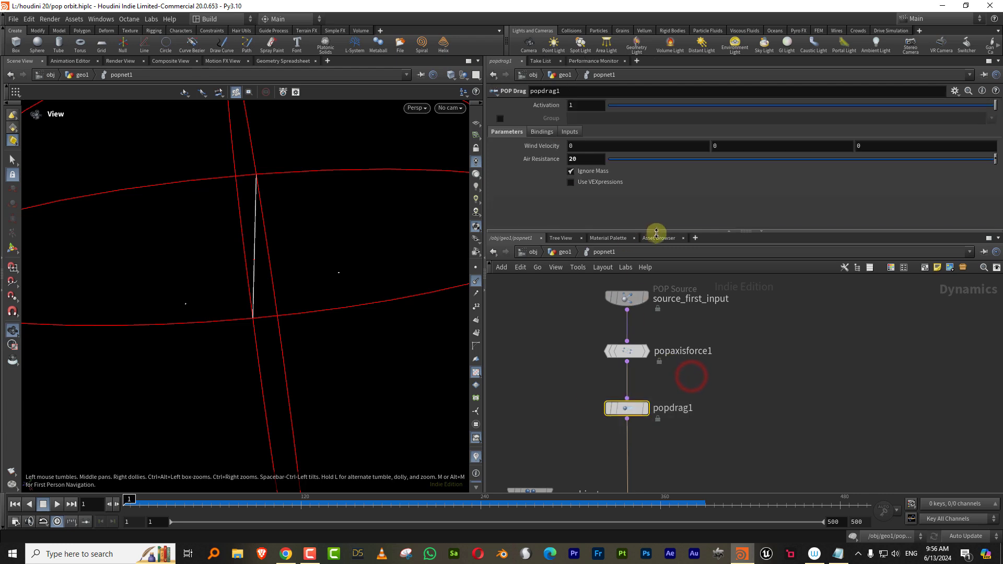
{"action": "left_click_drag", "start_coordinate": [653, 231], "coordinate": [646, 280]}
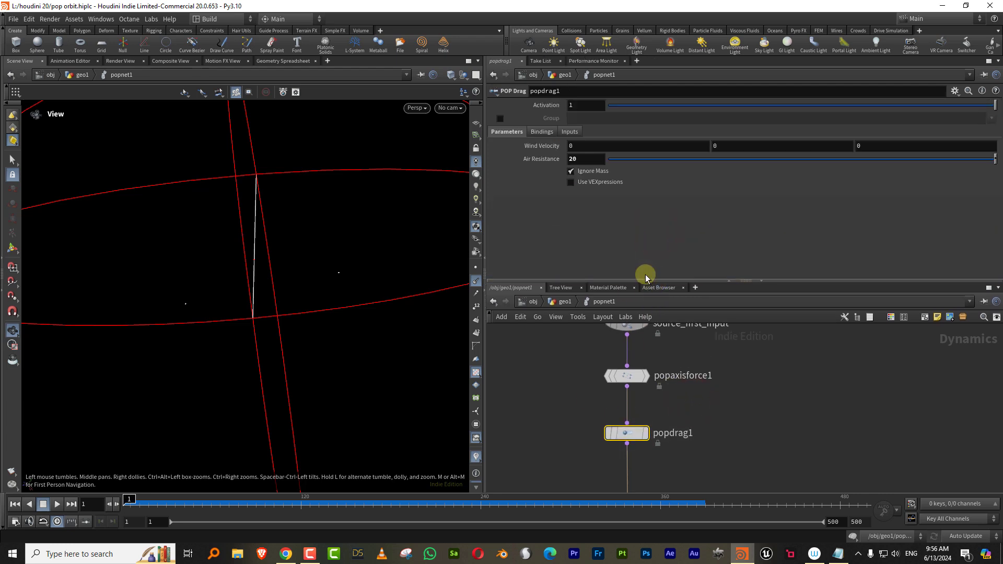
{"action": "middle_click_drag", "start_coordinate": [674, 364], "coordinate": [673, 338]}
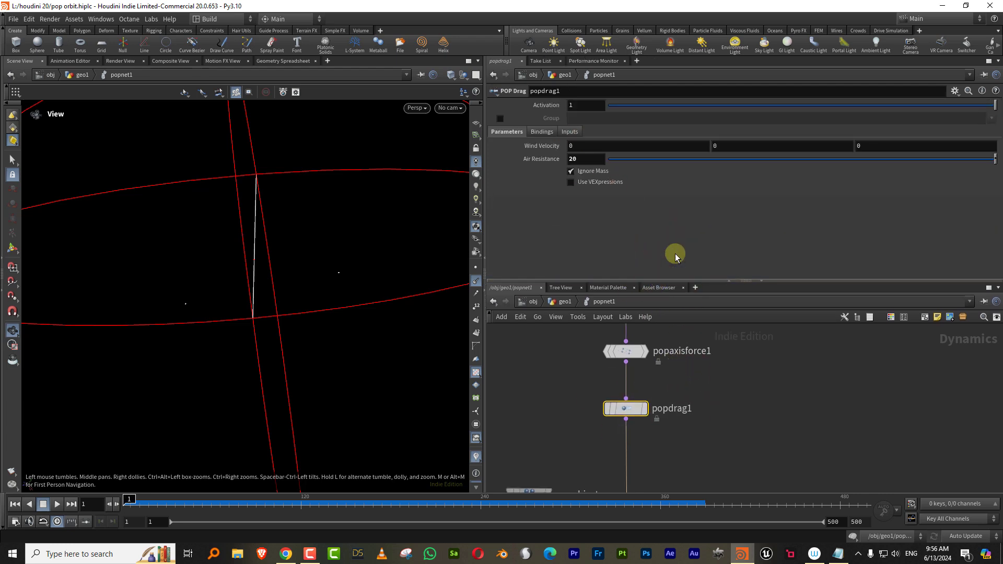
{"action": "left_click", "coordinate": [594, 186]}
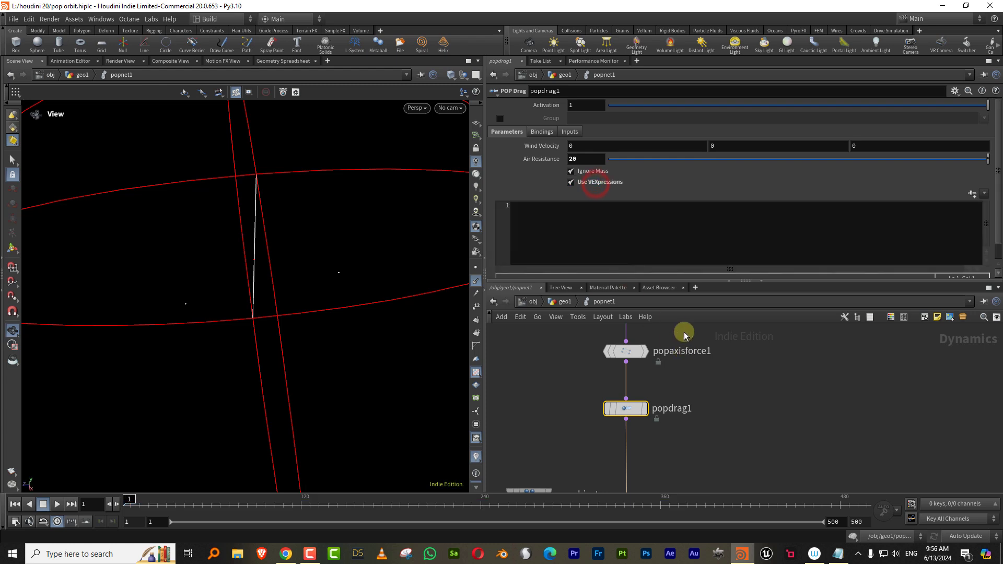
{"action": "left_click_drag", "start_coordinate": [687, 333], "coordinate": [559, 360]}
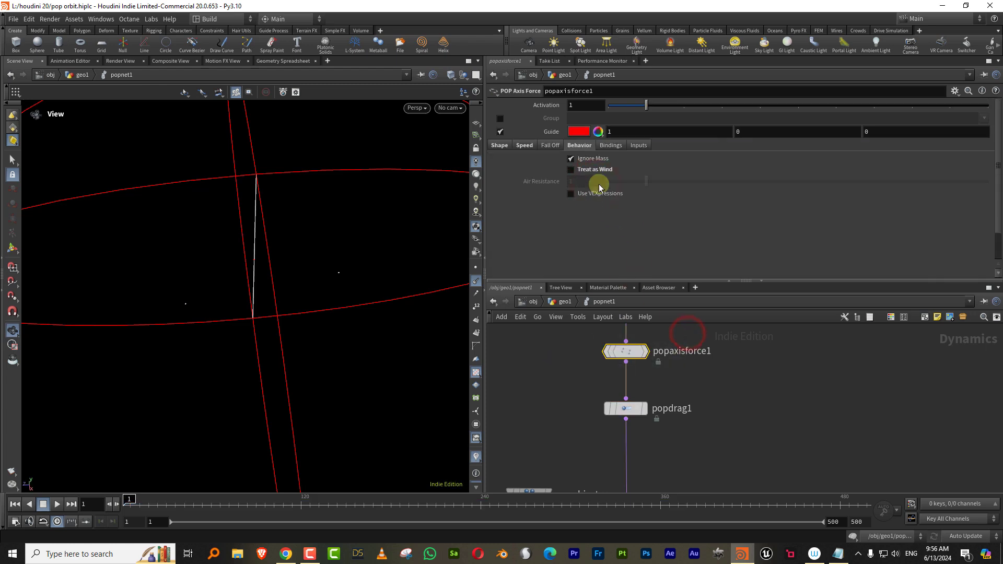
{"action": "left_click", "coordinate": [523, 145]}
{"action": "left_click_drag", "start_coordinate": [686, 219], "coordinate": [578, 237]}
{"action": "key", "text": "ctrl+c"}
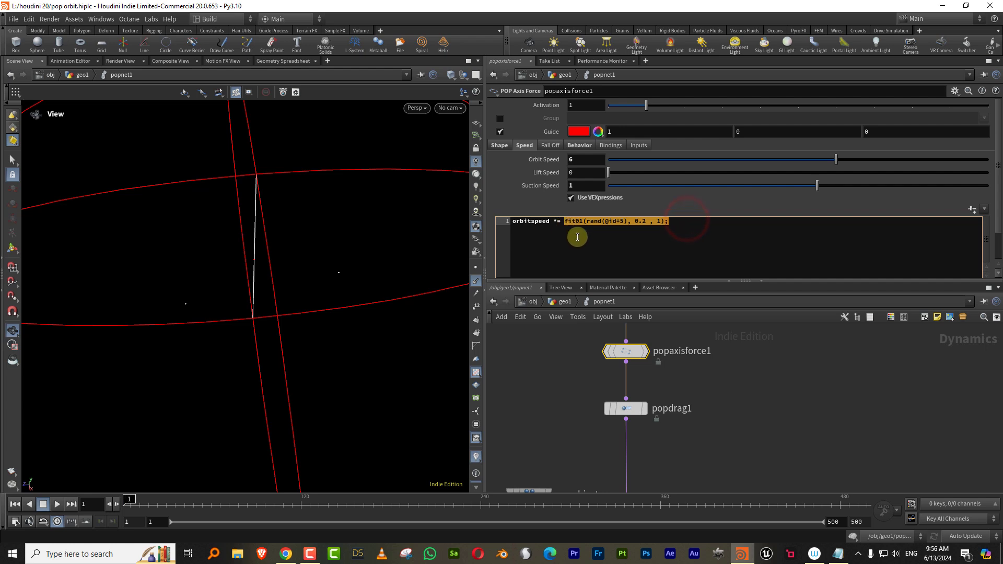
Load the Drag by Proximity to Point preset code into popdrag1's VEXpression
{"action": "left_click_drag", "start_coordinate": [693, 385], "coordinate": [549, 435]}
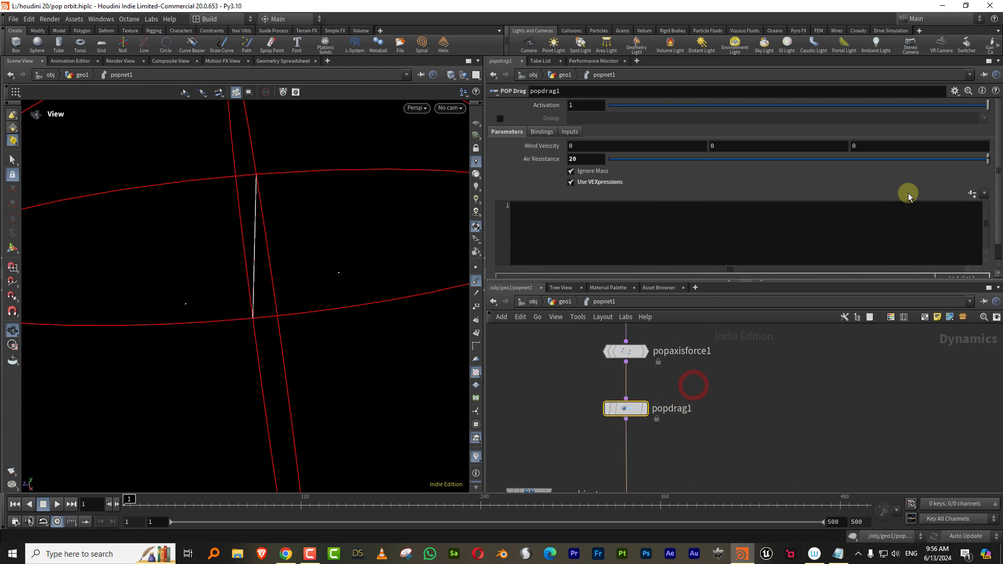
{"action": "left_click", "coordinate": [984, 197]}
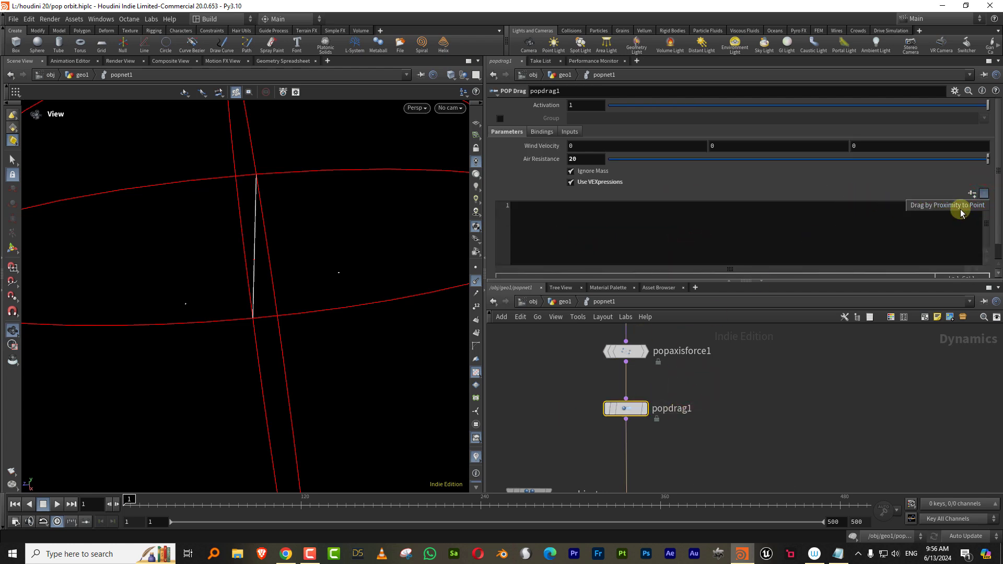
{"action": "left_click", "coordinate": [950, 206]}
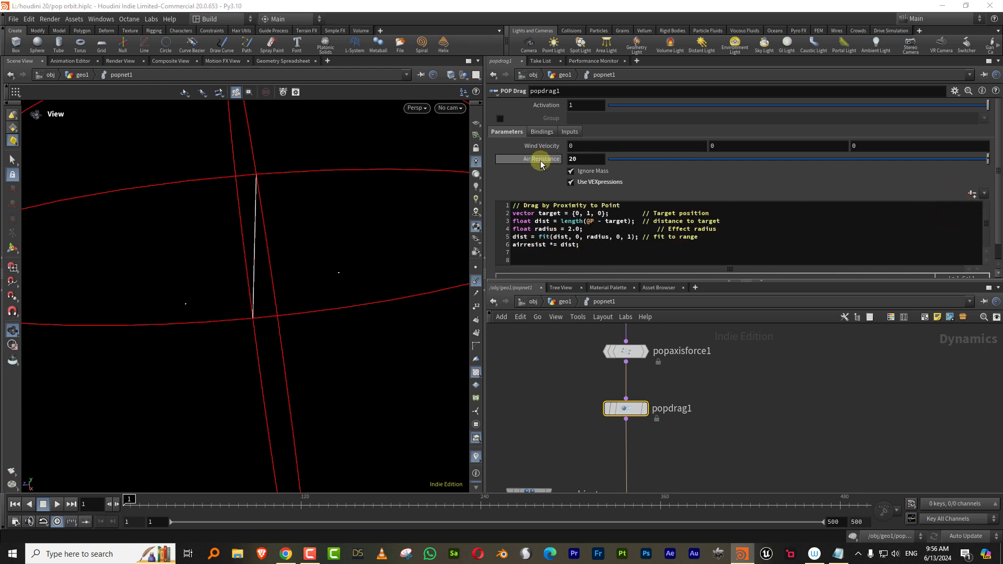
{"action": "mouse_move", "coordinate": [541, 164]}
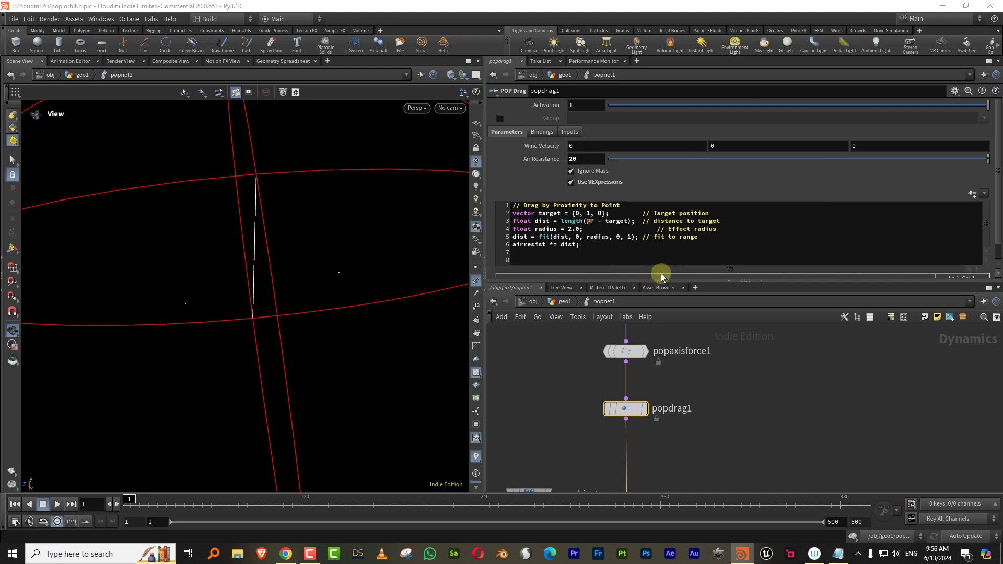
{"action": "left_click", "coordinate": [985, 194]}
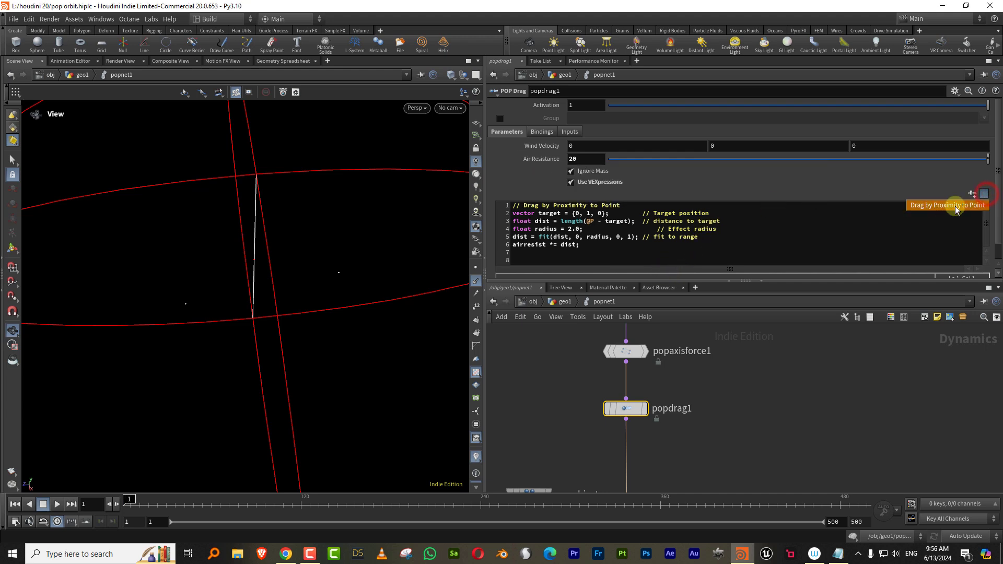
{"action": "left_click", "coordinate": [855, 189]}
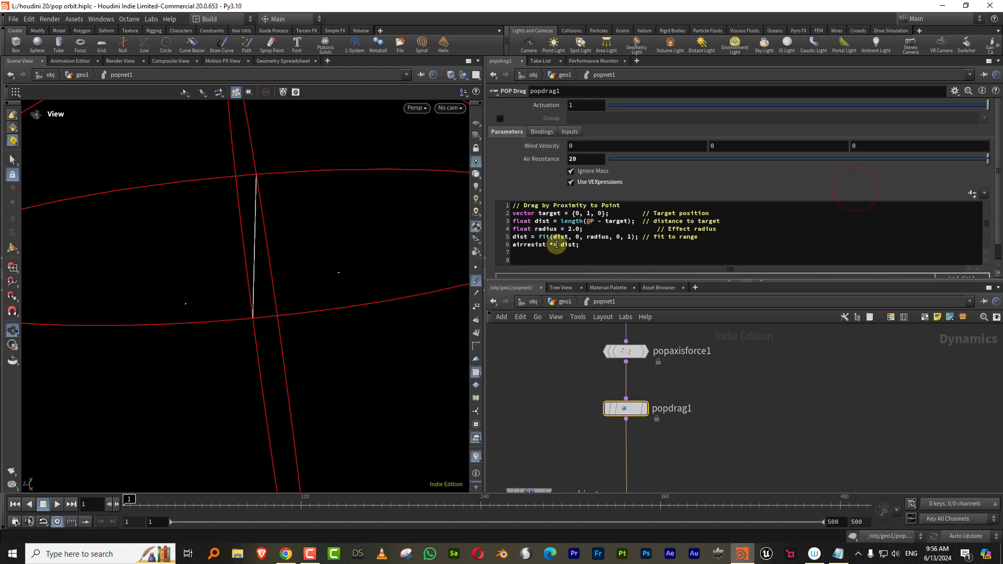
Delete the comment, target, dist and radius lines from popdrag1's VEXpression, keeping only the airresist line
{"action": "left_click_drag", "start_coordinate": [722, 237], "coordinate": [478, 198]}
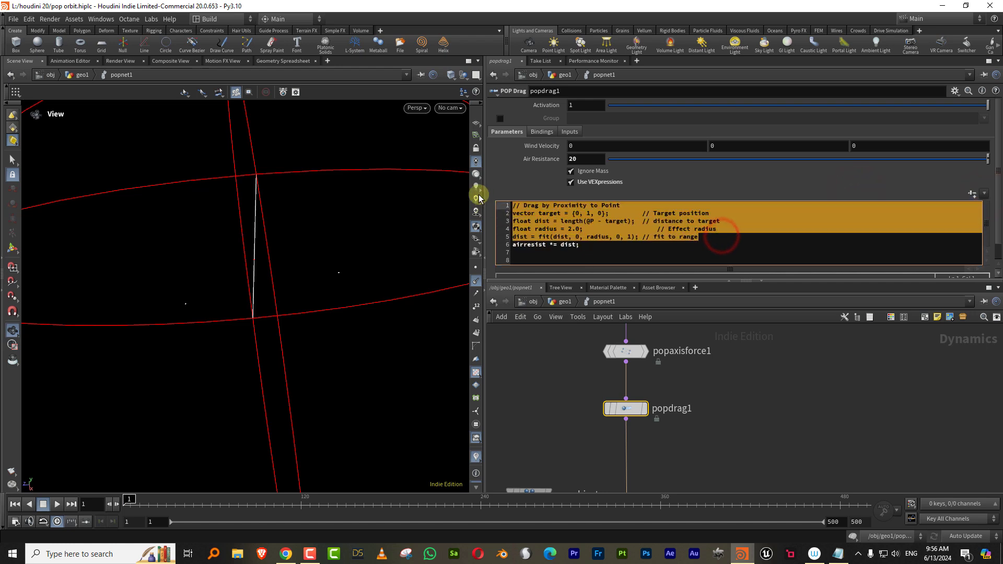
{"action": "key", "text": "Delete"}
{"action": "key", "text": "Delete"}
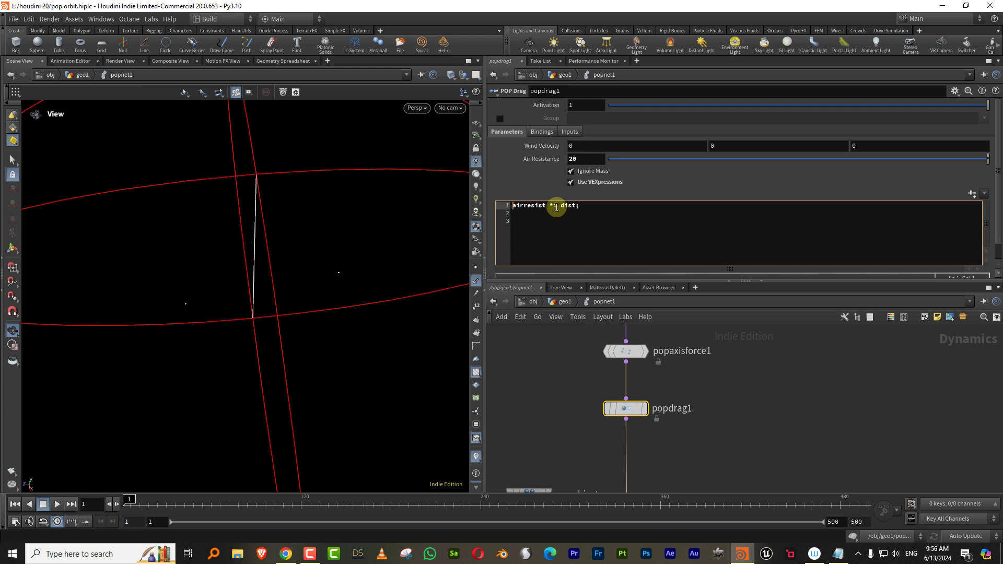
{"action": "left_click_drag", "start_coordinate": [563, 207], "coordinate": [632, 205]}
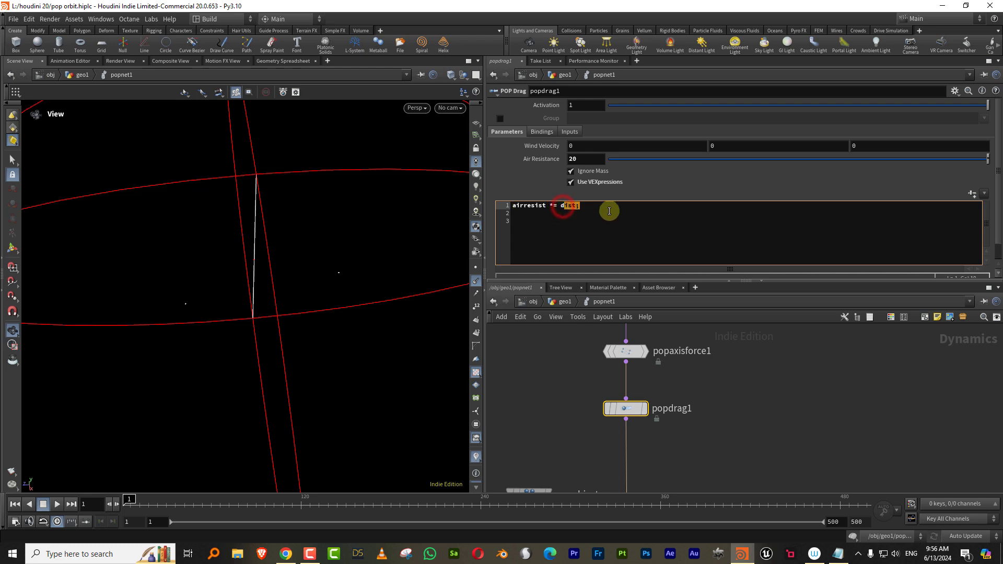
{"action": "left_click", "coordinate": [570, 215]}
{"action": "left_click_drag", "start_coordinate": [561, 207], "coordinate": [628, 206]}
{"action": "key", "text": "ctrl+v"}
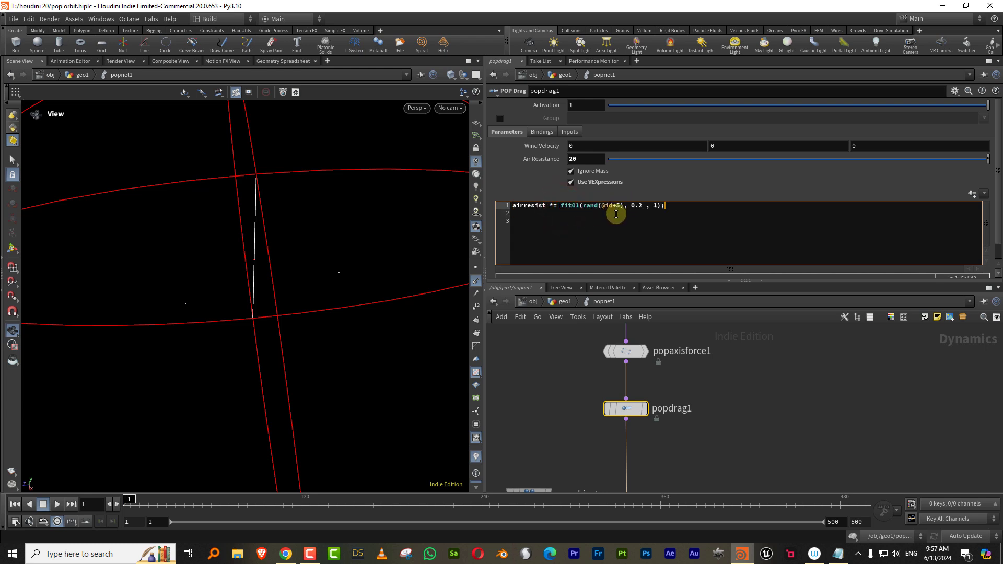
{"action": "left_click", "coordinate": [747, 398]}
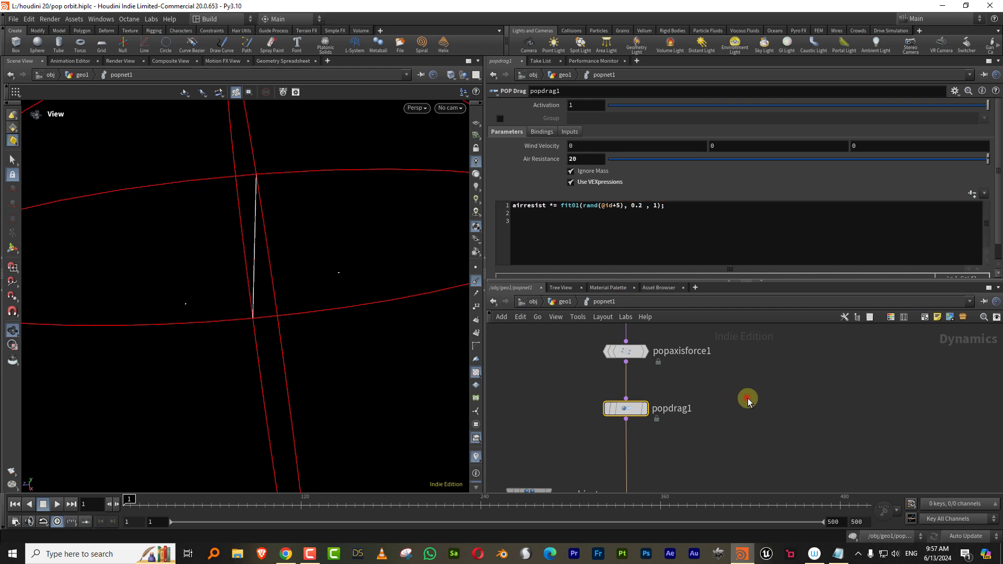
{"action": "left_click", "coordinate": [58, 504]}
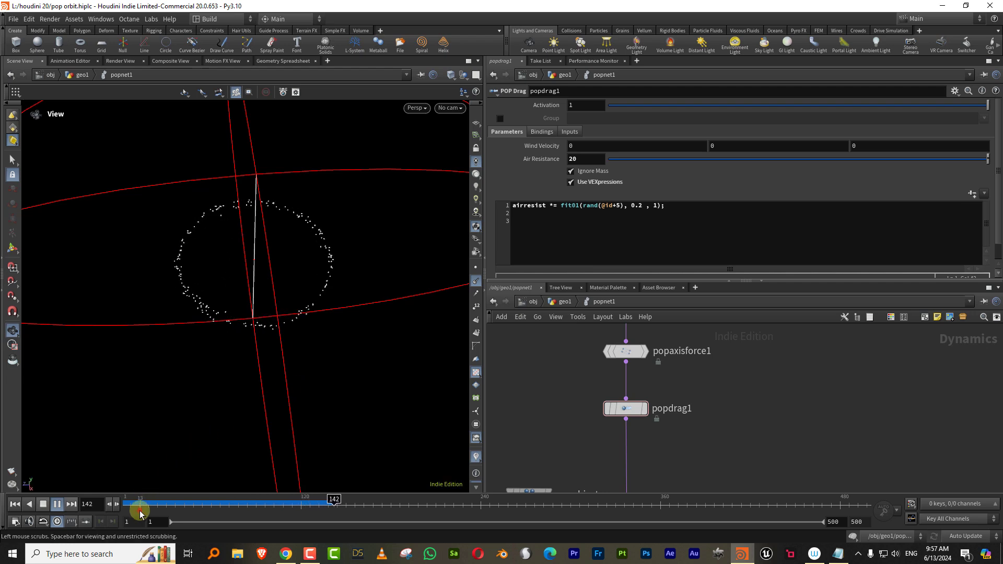
{"action": "left_click_drag", "start_coordinate": [139, 511], "coordinate": [124, 513]}
{"action": "left_click_drag", "start_coordinate": [643, 208], "coordinate": [640, 242]}
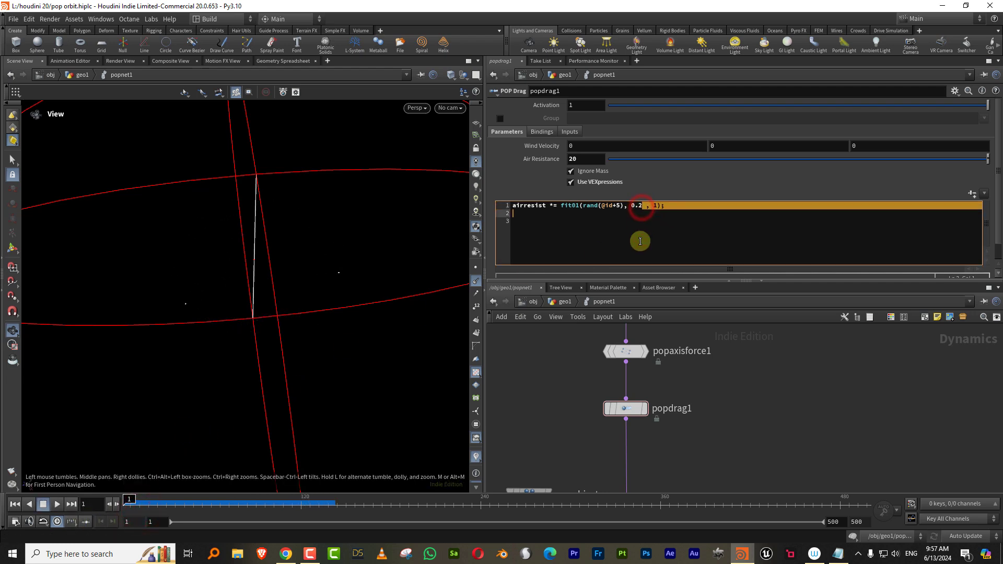
{"action": "left_click", "coordinate": [639, 206]}
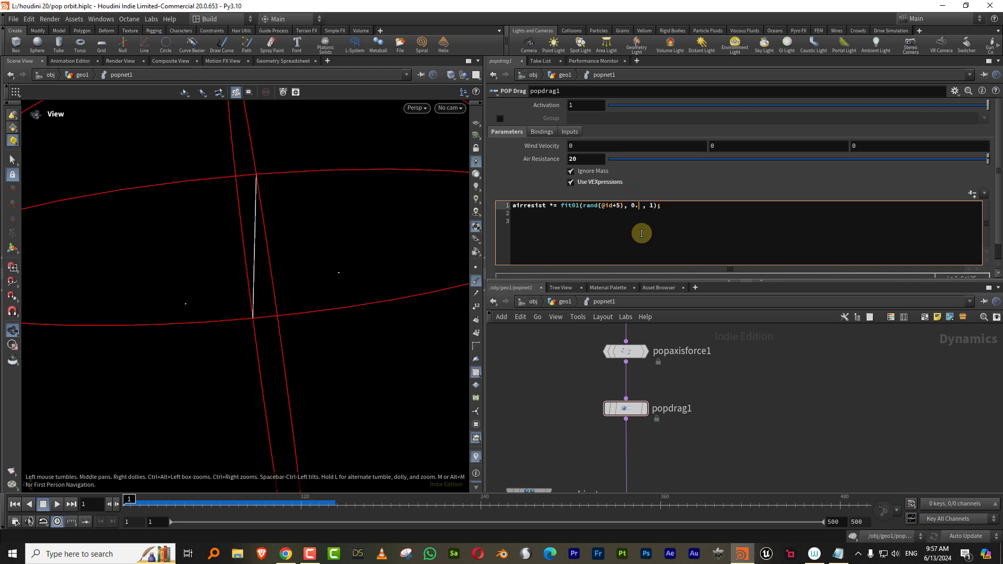
{"action": "type", "text": "8"}
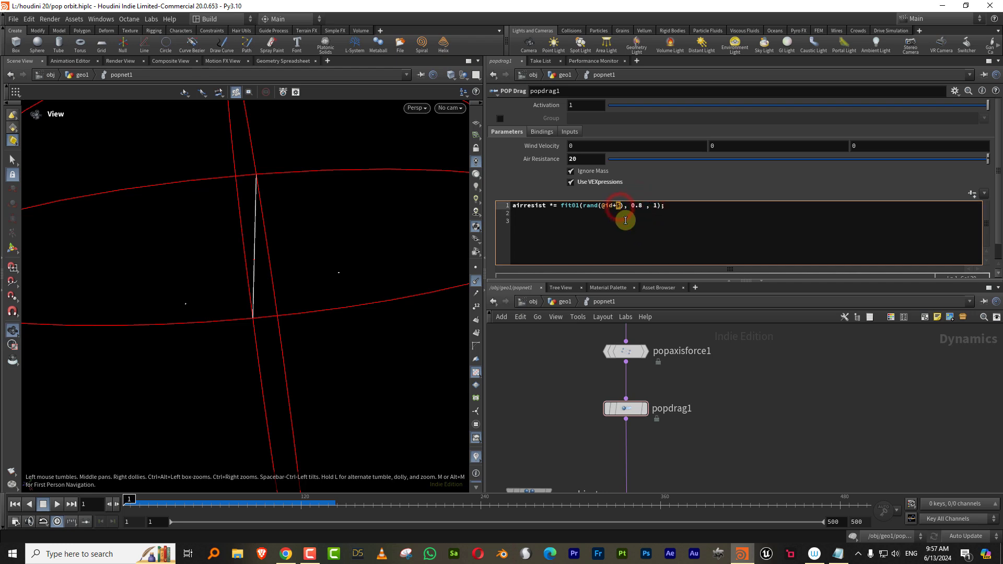
{"action": "type", "text": "8"}
{"action": "left_click", "coordinate": [554, 411]}
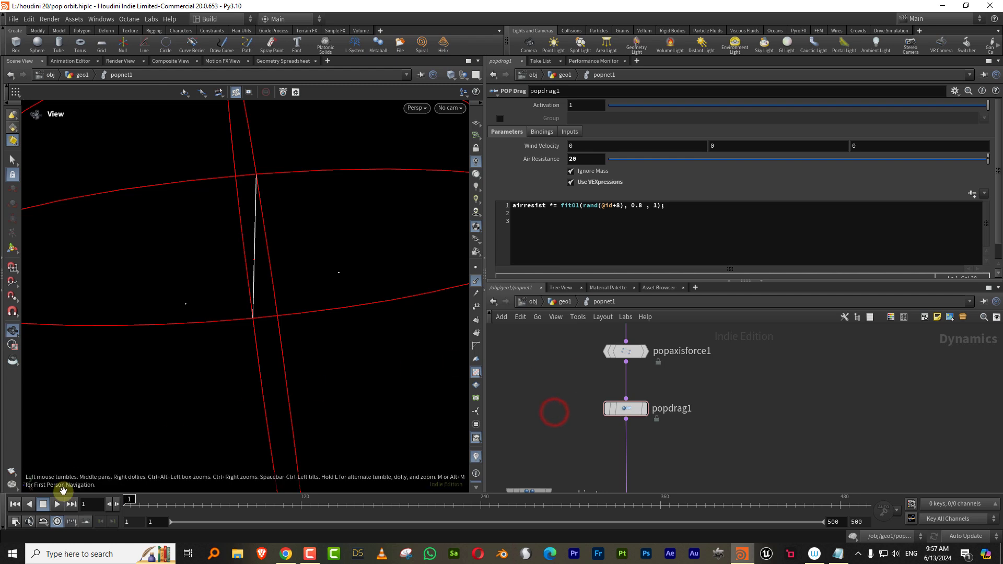
{"action": "left_click", "coordinate": [55, 505]}
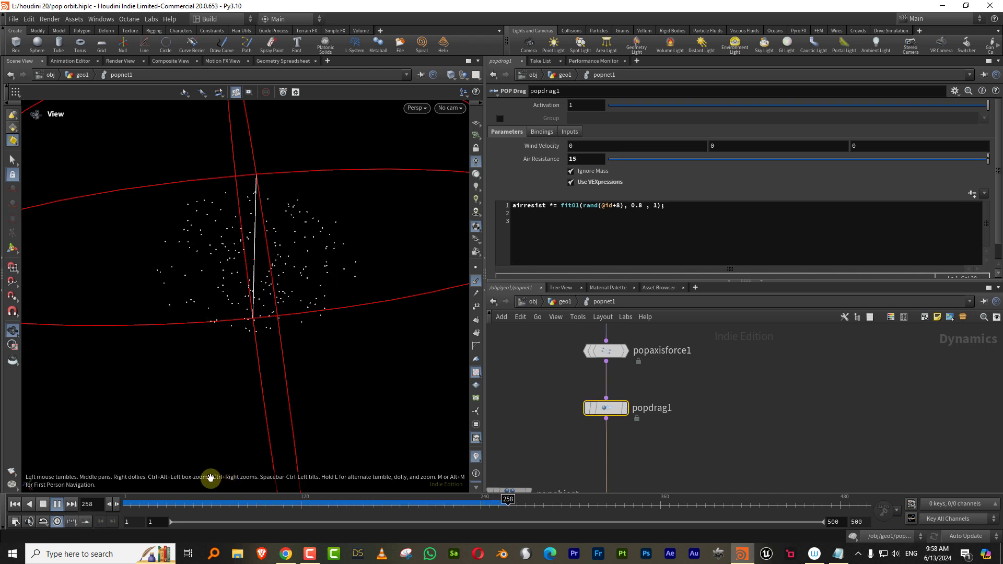
{"action": "left_click_drag", "start_coordinate": [159, 506], "coordinate": [68, 513]}
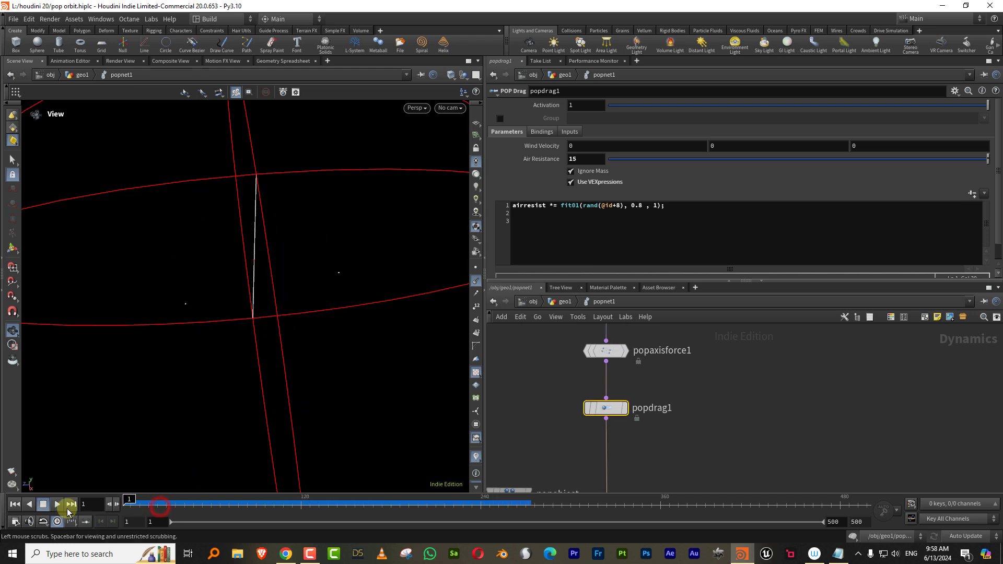
Insert a POP Limit node on the wire between popdrag1 and wire_pops_into_here
{"action": "middle_click_drag", "start_coordinate": [714, 426], "coordinate": [697, 372]}
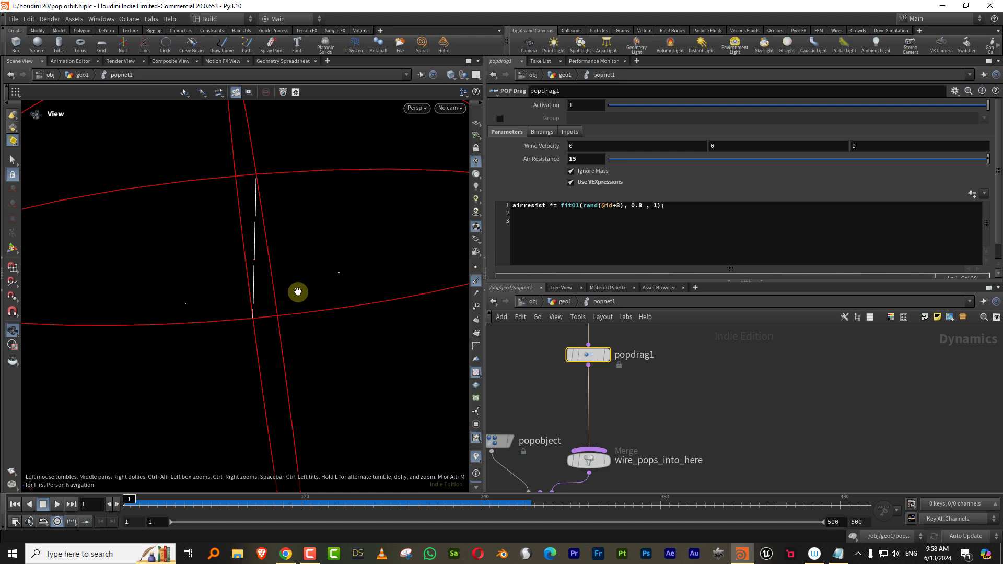
{"action": "scroll", "coordinate": [649, 394], "scroll_direction": "down", "scroll_amount": 2}
{"action": "key", "text": "Tab"}
{"action": "type", "text": "pop"}
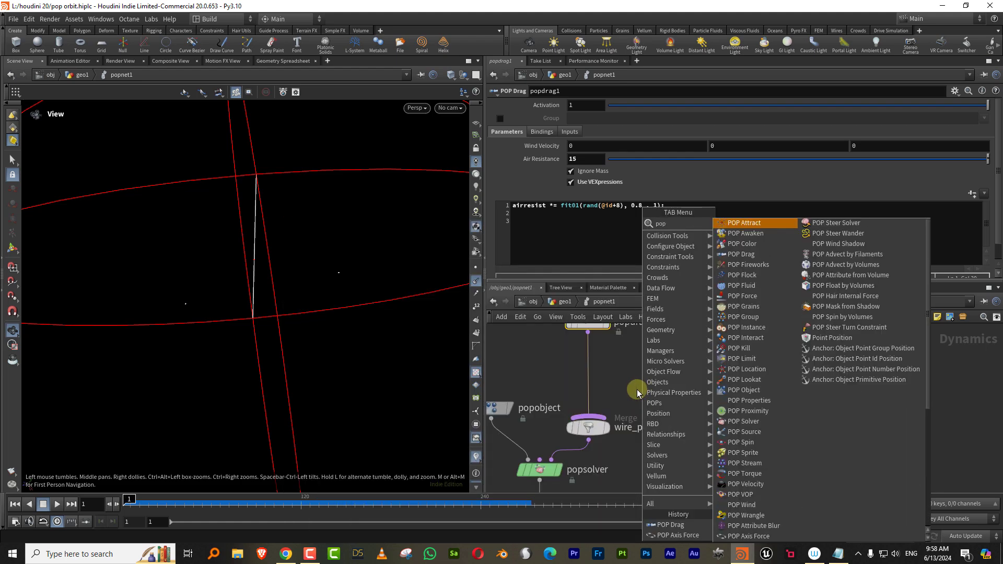
{"action": "type", "text": "li"}
{"action": "left_click", "coordinate": [750, 229]}
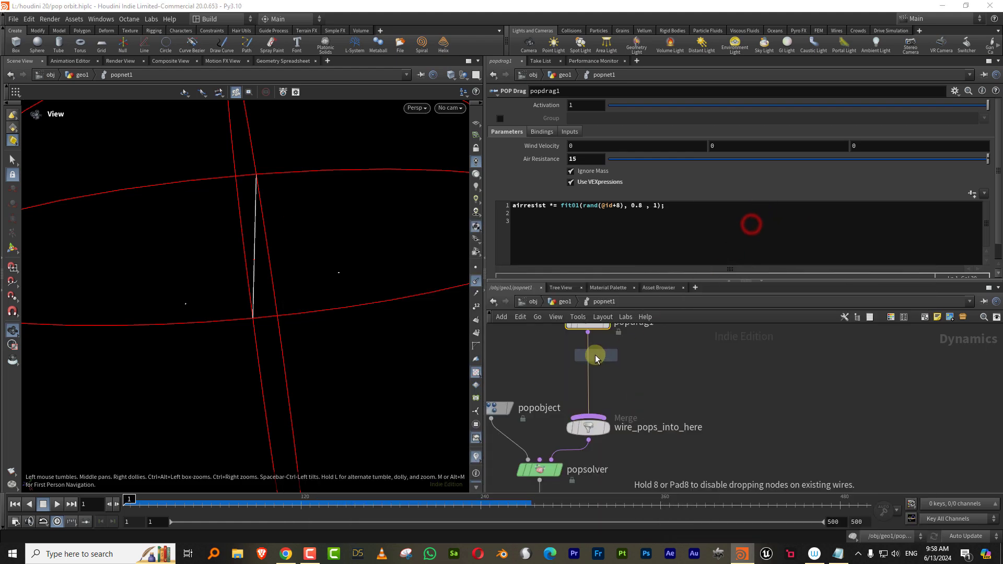
{"action": "left_click", "coordinate": [591, 360]}
Set poplimit1's Size to 0.5, 0.5, 0.5
{"action": "left_click_drag", "start_coordinate": [654, 348], "coordinate": [557, 384]}
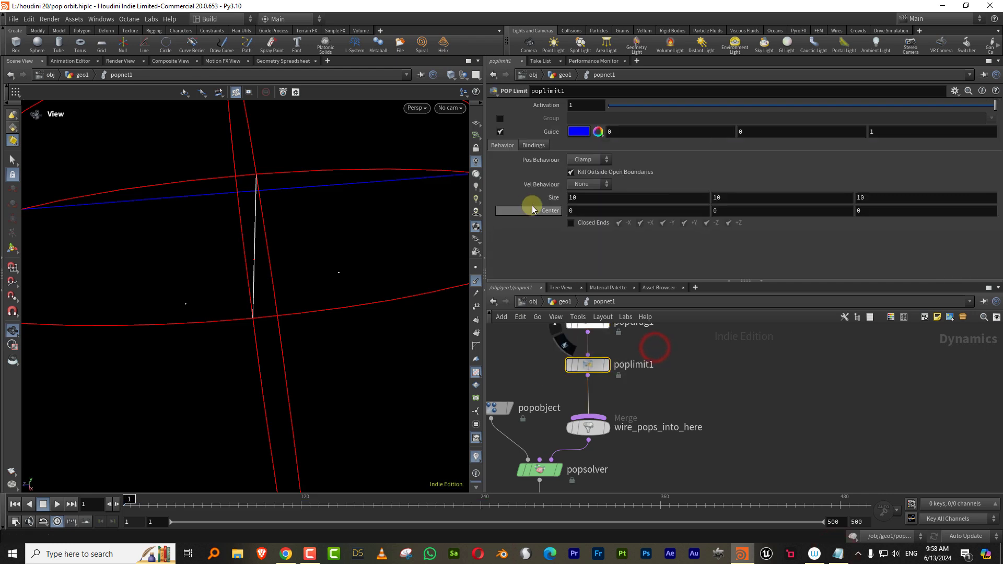
{"action": "middle_click_drag", "start_coordinate": [554, 198], "coordinate": [443, 209]}
{"action": "middle_click_drag", "start_coordinate": [553, 198], "coordinate": [504, 192]}
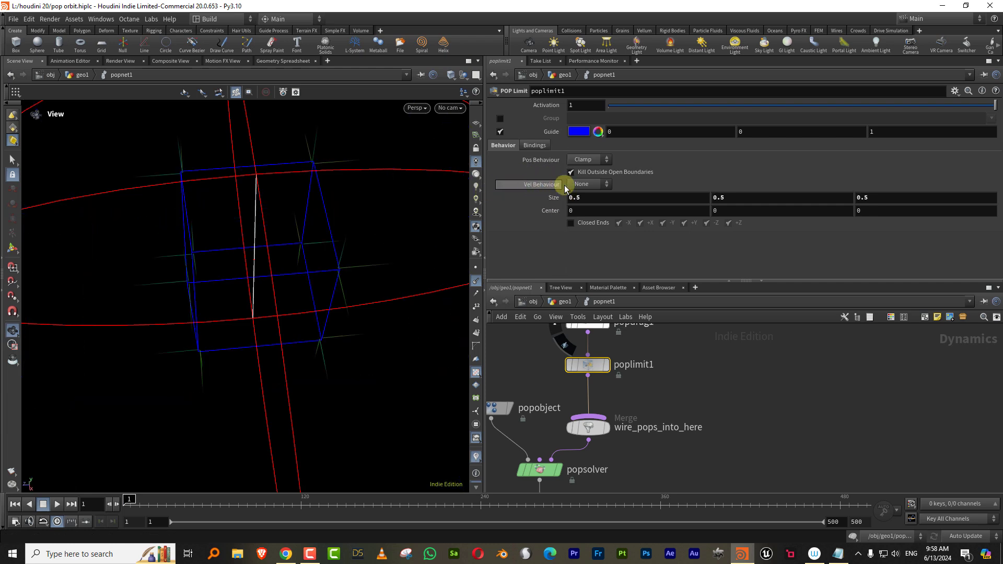
Delete the poplimit1 node from the network
{"action": "left_click", "coordinate": [665, 344]}
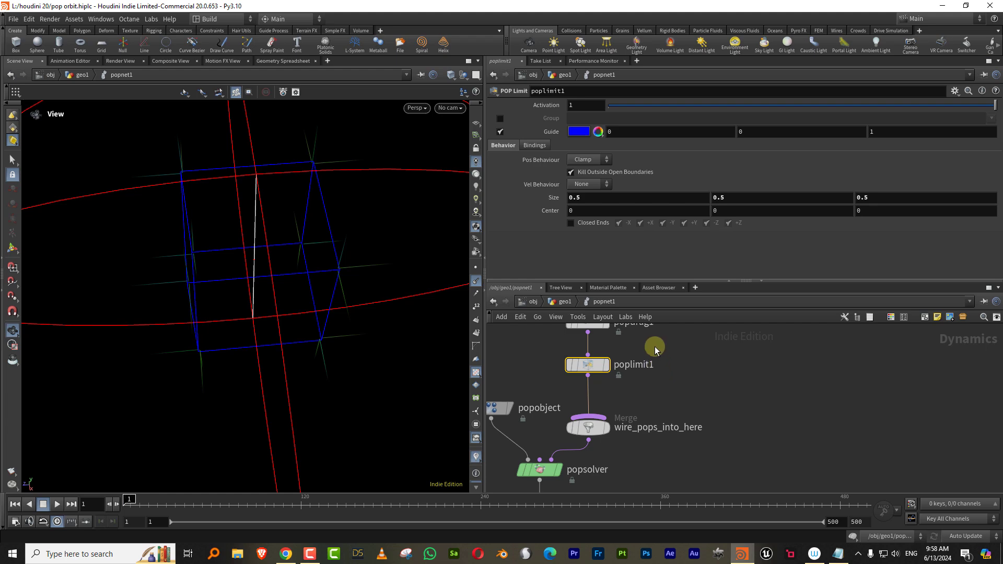
{"action": "key", "text": "Delete"}
Insert a POP Soft Limit node on the wire between popdrag1 and wire_pops_into_here
{"action": "left_click", "coordinate": [641, 378]}
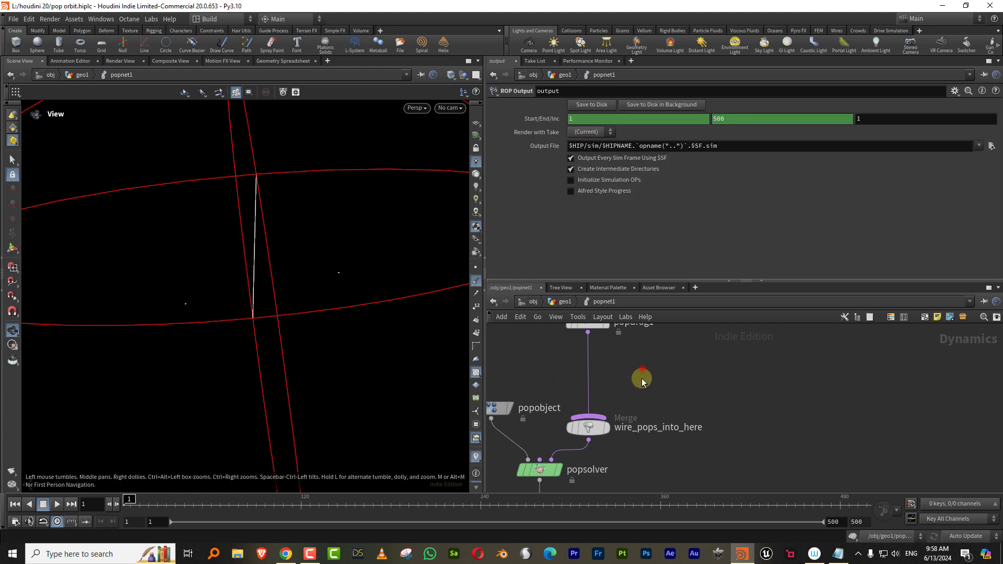
{"action": "key", "text": "Tab"}
{"action": "type", "text": "popso"}
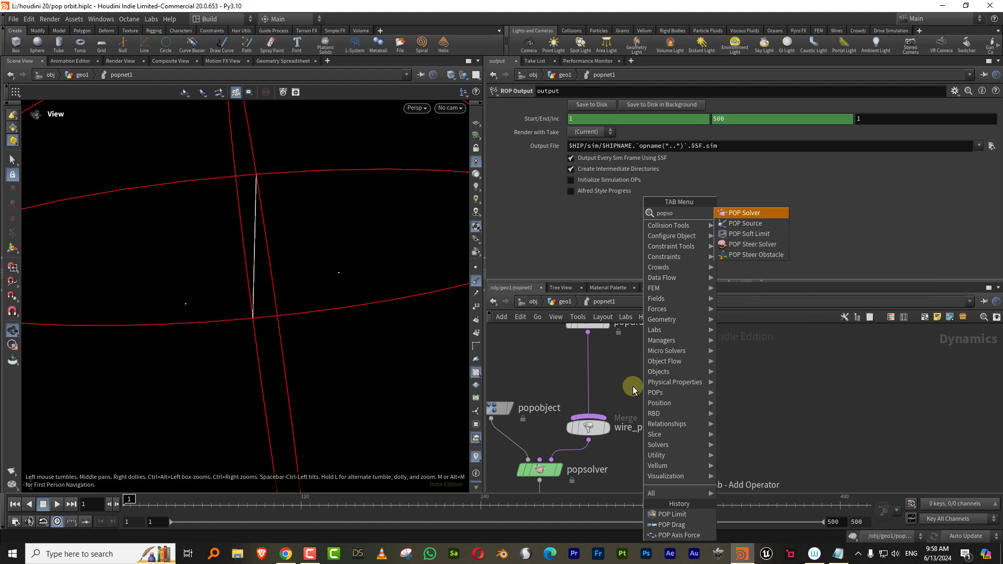
{"action": "left_click", "coordinate": [766, 233]}
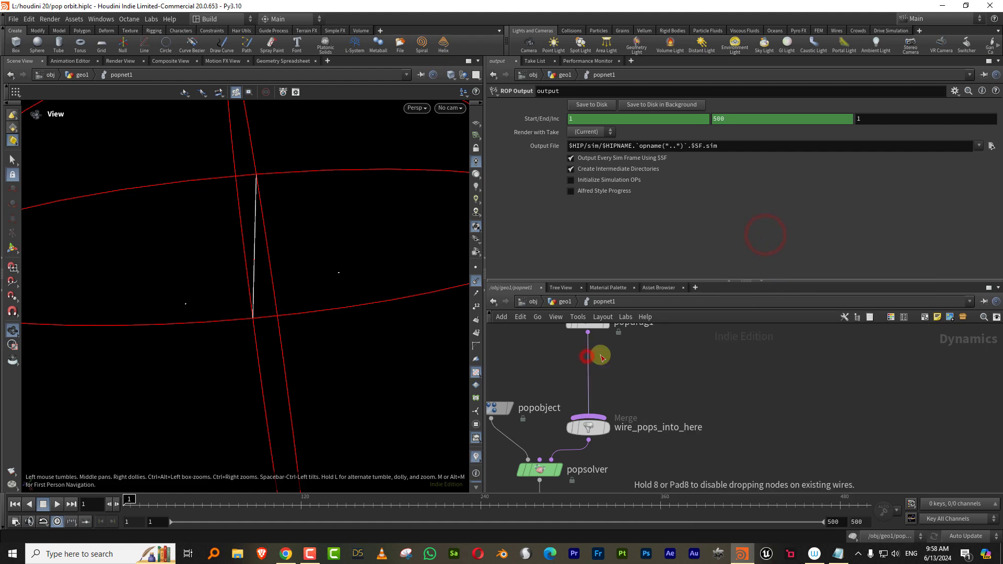
{"action": "left_click", "coordinate": [603, 365]}
Add a loose POP Limit node to compare its options with popsoftlimit1, and delete it again
{"action": "key", "text": "Tab"}
{"action": "type", "text": "po"}
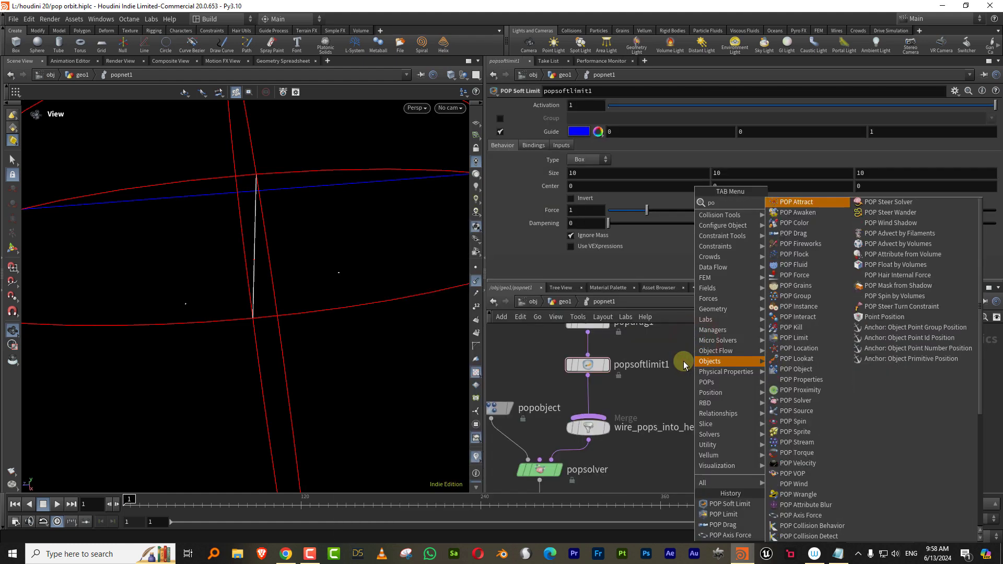
{"action": "type", "text": "pli"}
{"action": "left_click", "coordinate": [801, 202]}
{"action": "left_click", "coordinate": [733, 360]}
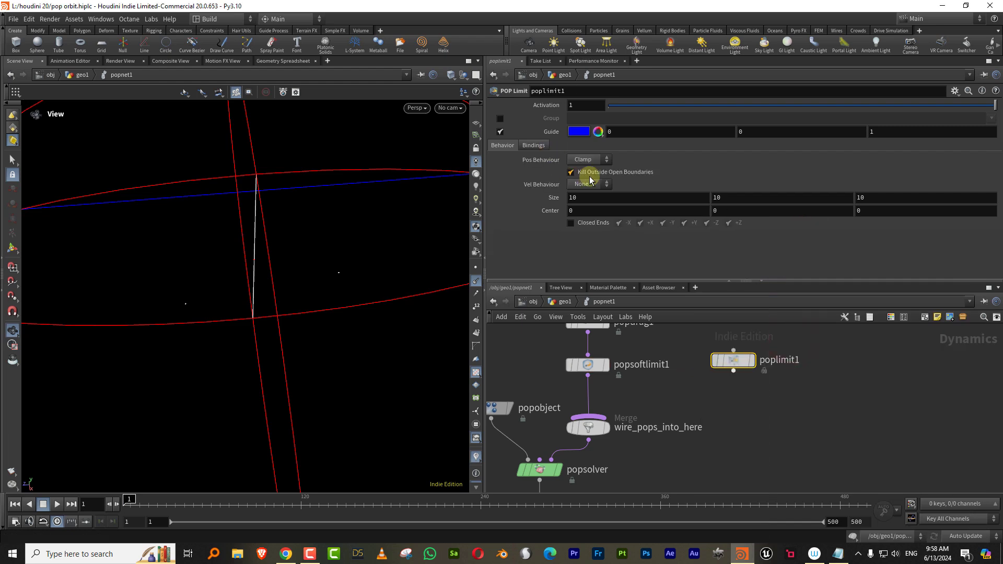
{"action": "left_click", "coordinate": [587, 183]}
{"action": "left_click", "coordinate": [661, 175]}
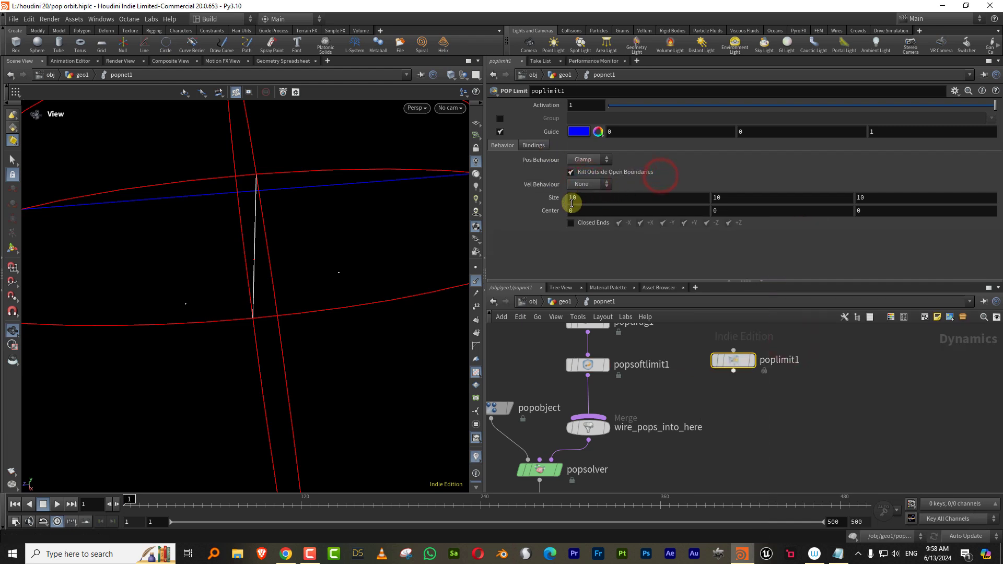
{"action": "left_click", "coordinate": [622, 368]}
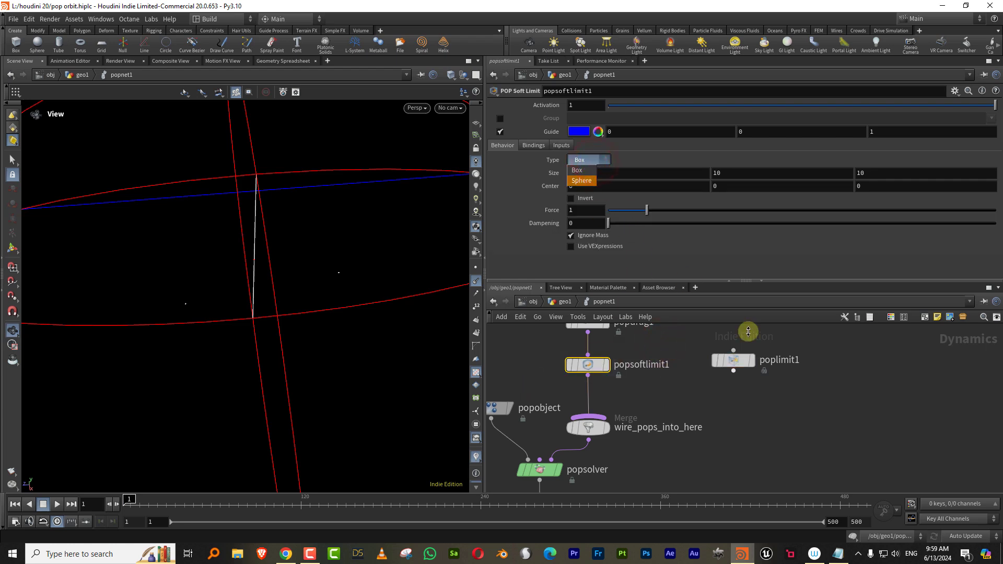
{"action": "left_click", "coordinate": [688, 347]}
{"action": "left_click_drag", "start_coordinate": [751, 397], "coordinate": [723, 357]}
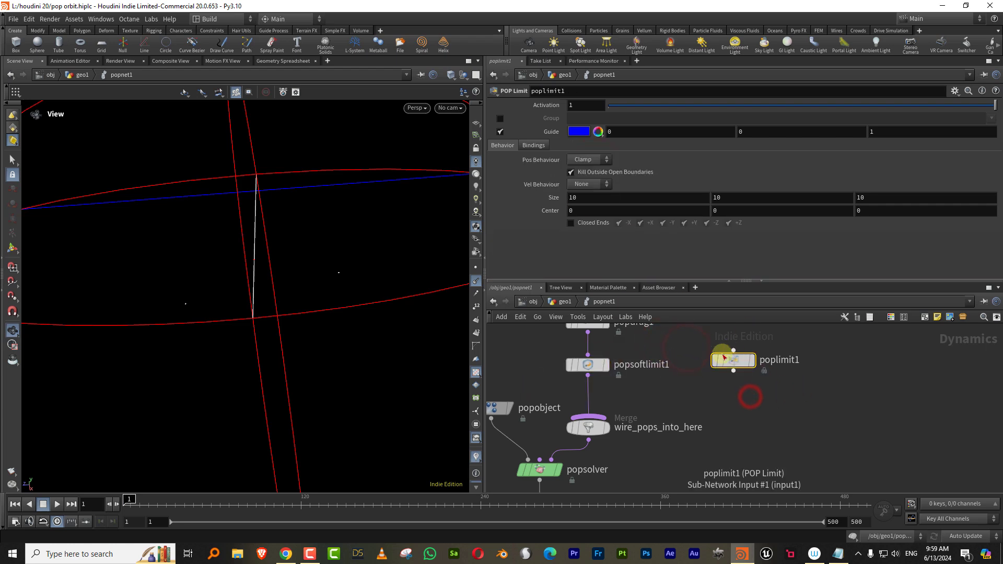
Set popsoftlimit1's Type to Sphere and its Size to 0.4, 0.4, 0.4
{"action": "left_click", "coordinate": [651, 368]}
{"action": "left_click", "coordinate": [585, 160]}
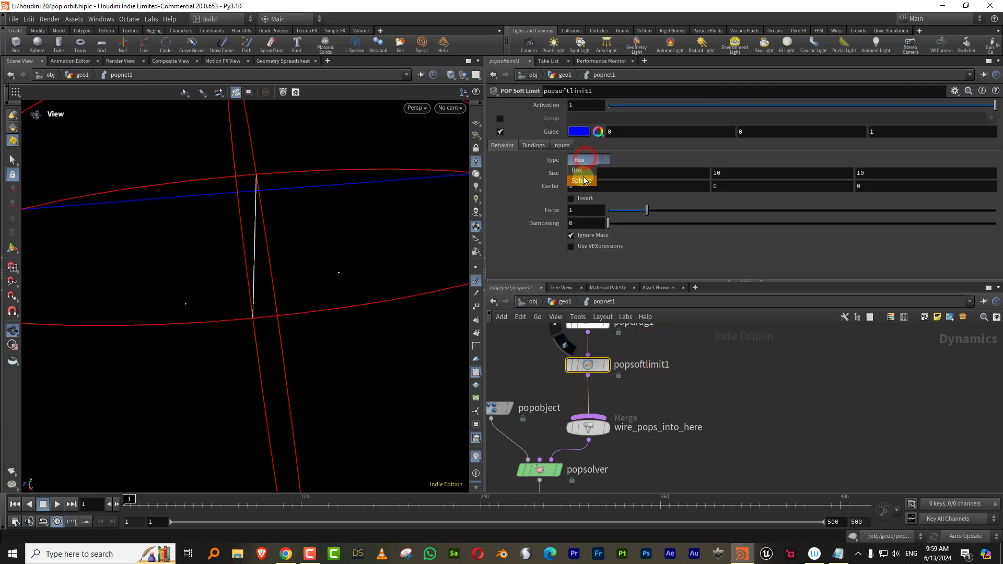
{"action": "left_click", "coordinate": [582, 180]}
{"action": "double_click", "coordinate": [573, 173]}
{"action": "type", "text": "0."}
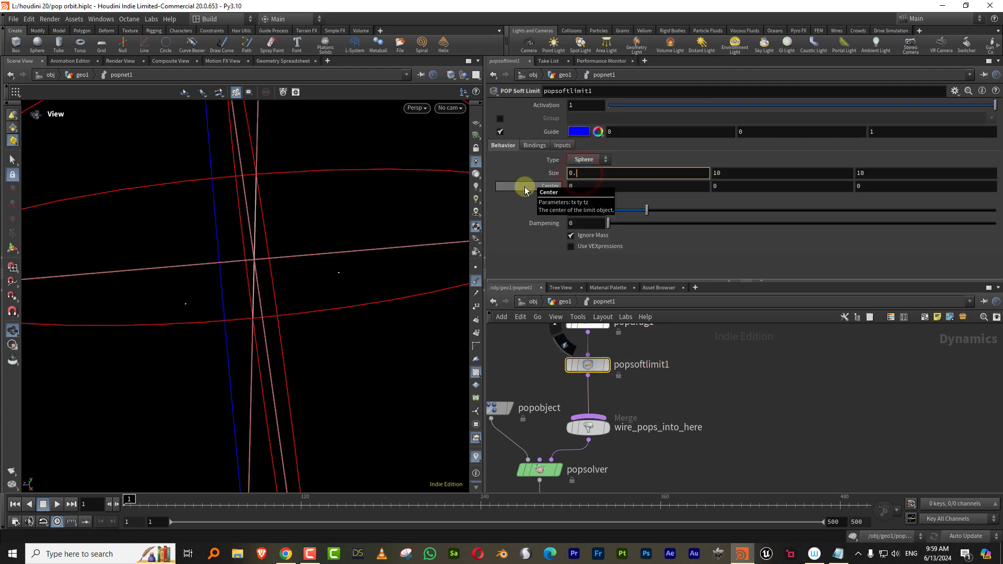
{"action": "type", "text": "4"}
{"action": "key", "text": "Tab"}
{"action": "key", "text": "Tab"}
{"action": "type", "text": "0.4"}
{"action": "key", "text": "Return"}
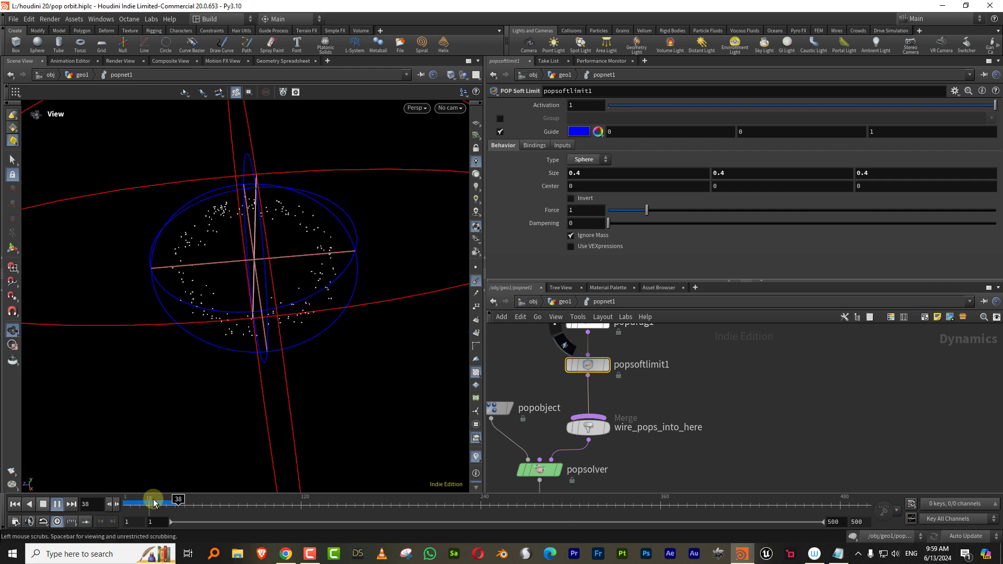
Return to frame 1, set popsoftlimit1's Force to 3.86 and Dampening to 2.23, and play back the simulation
{"action": "left_click_drag", "start_coordinate": [152, 505], "coordinate": [77, 511]}
{"action": "left_click_drag", "start_coordinate": [630, 223], "coordinate": [757, 210]}
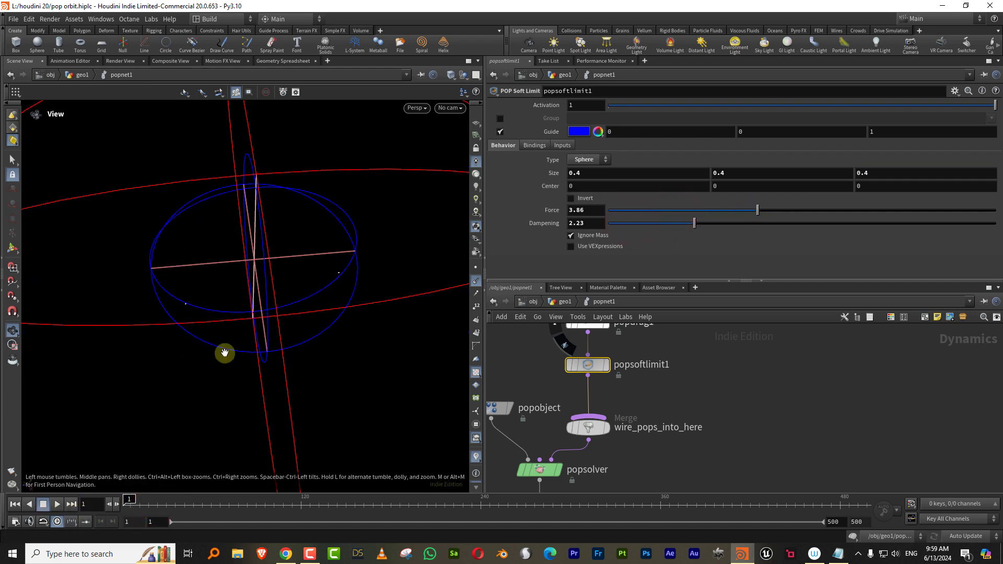
{"action": "left_click", "coordinate": [59, 505]}
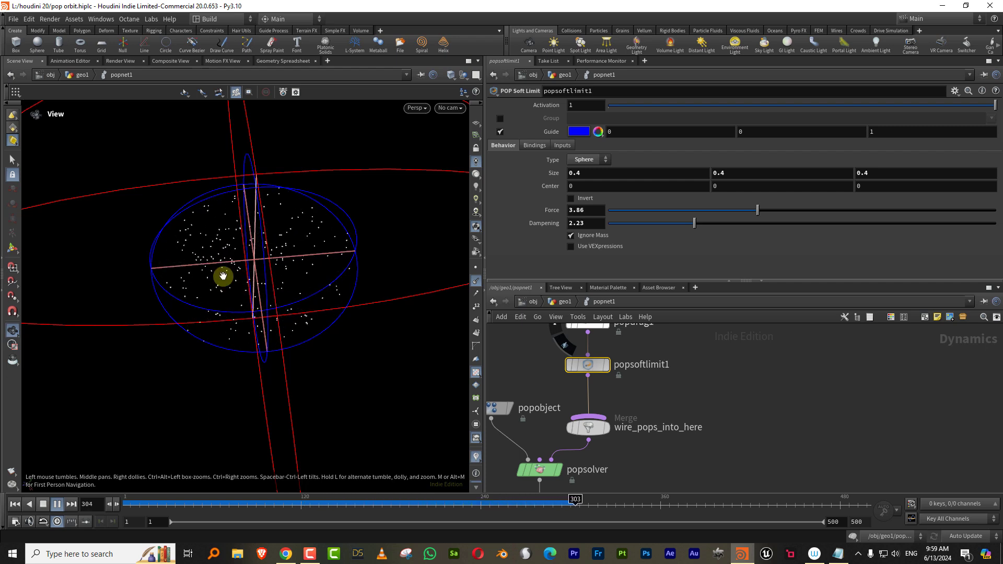
{"action": "left_click_drag", "start_coordinate": [253, 298], "coordinate": [276, 261]}
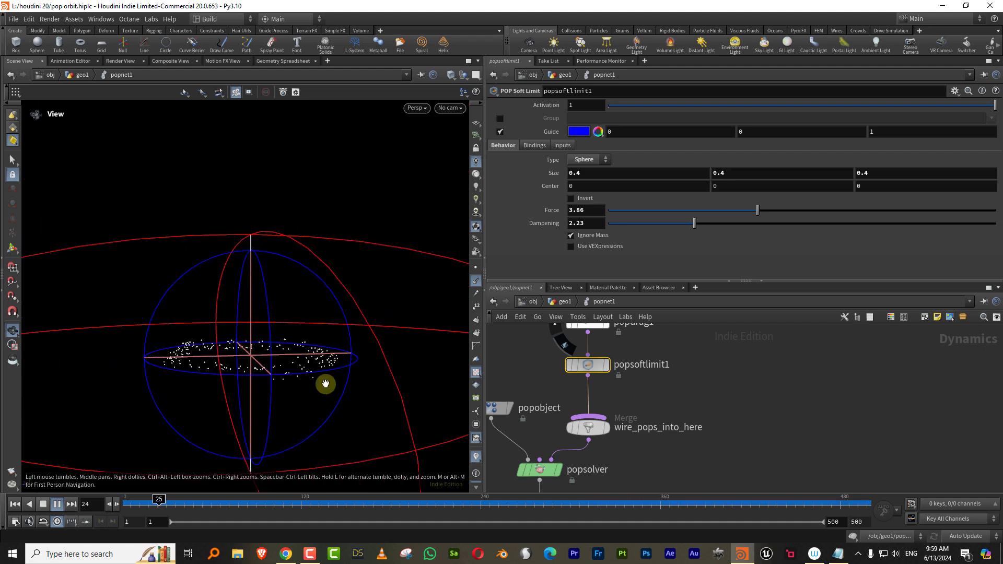
Start the playback range at frame 118, play the orbit from there, and return to frame 118
{"action": "left_click", "coordinate": [312, 505]}
{"action": "left_click_drag", "start_coordinate": [324, 508], "coordinate": [303, 513]}
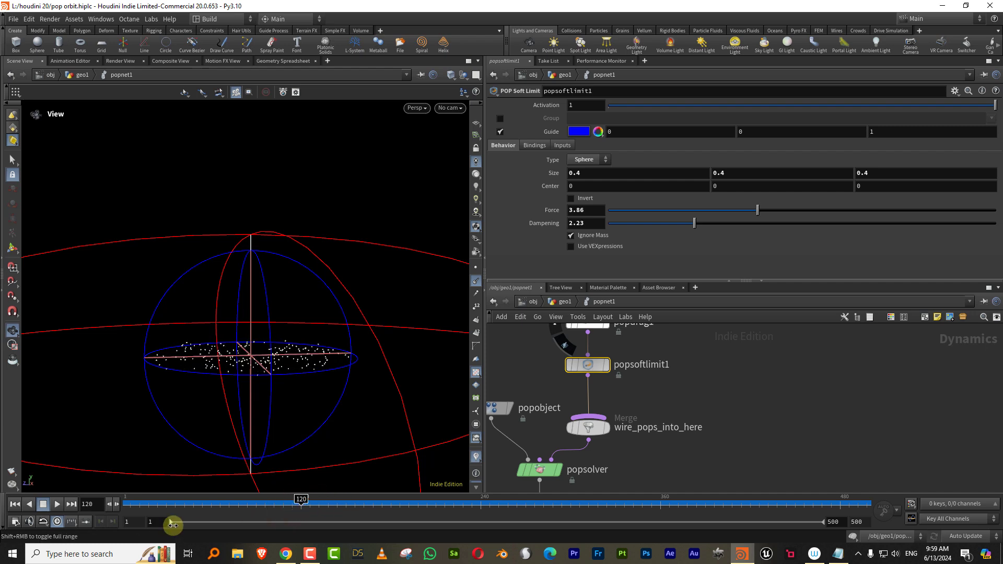
{"action": "left_click_drag", "start_coordinate": [171, 523], "coordinate": [323, 520]}
{"action": "left_click", "coordinate": [57, 505]}
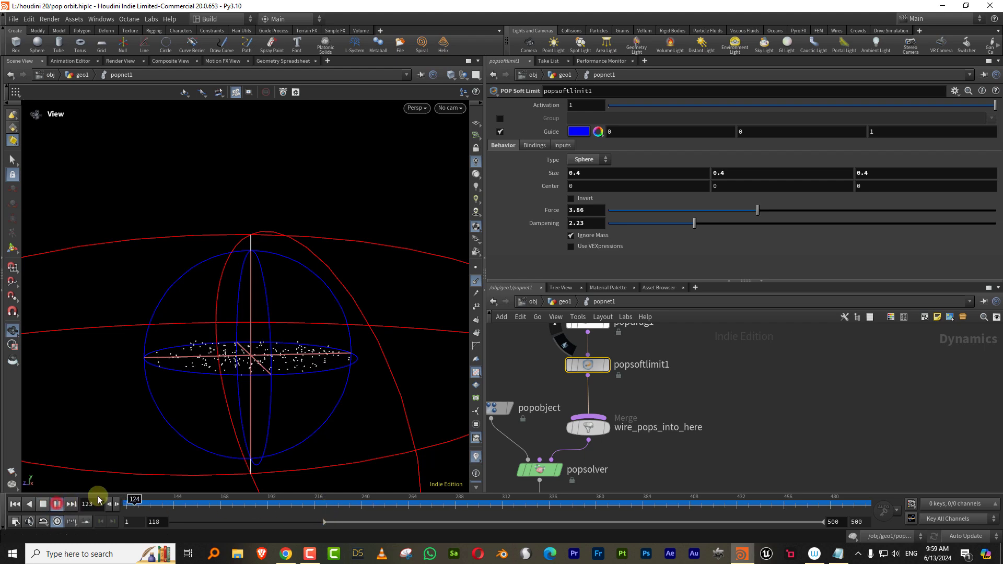
{"action": "mouse_move", "coordinate": [255, 353]}
{"action": "left_mouse_down"}
{"action": "mouse_move", "coordinate": [266, 410]}
{"action": "mouse_move", "coordinate": [240, 341]}
{"action": "mouse_move", "coordinate": [273, 347]}
{"action": "left_mouse_up"}
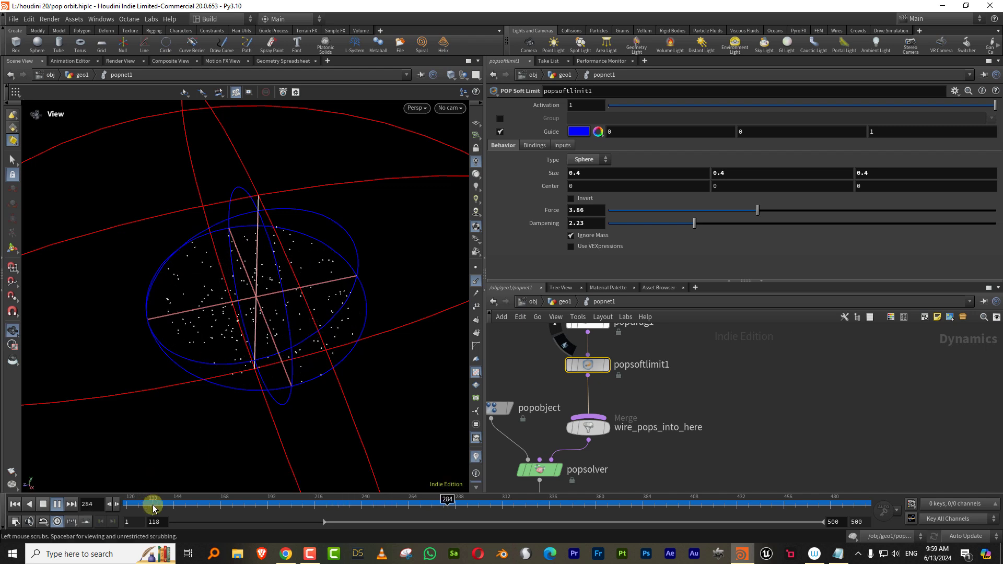
{"action": "left_click_drag", "start_coordinate": [154, 505], "coordinate": [128, 508]}
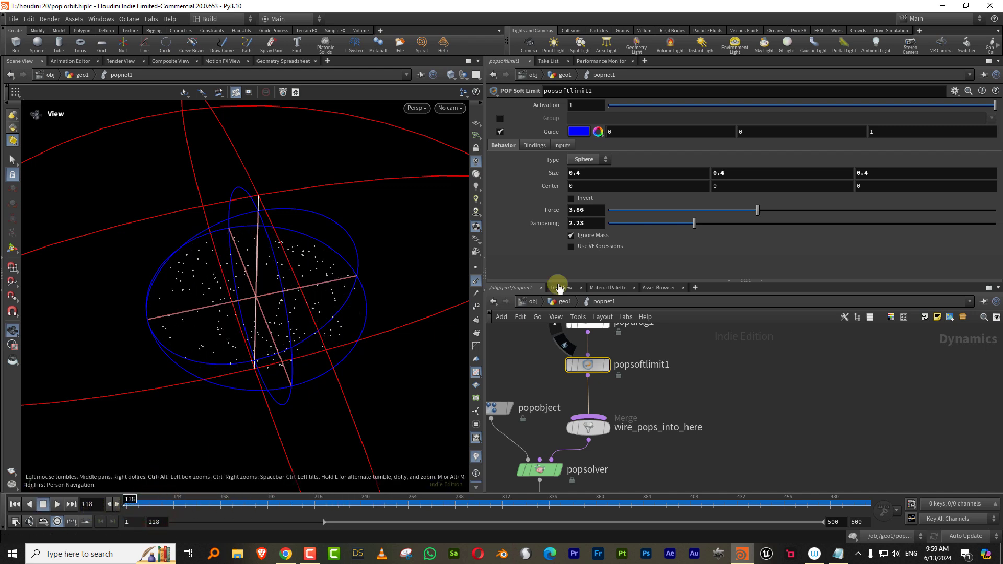
Go up to the geo1 network and enlarge the network area around popnet1
{"action": "left_click", "coordinate": [566, 302]}
{"action": "left_click_drag", "start_coordinate": [606, 283], "coordinate": [607, 181]}
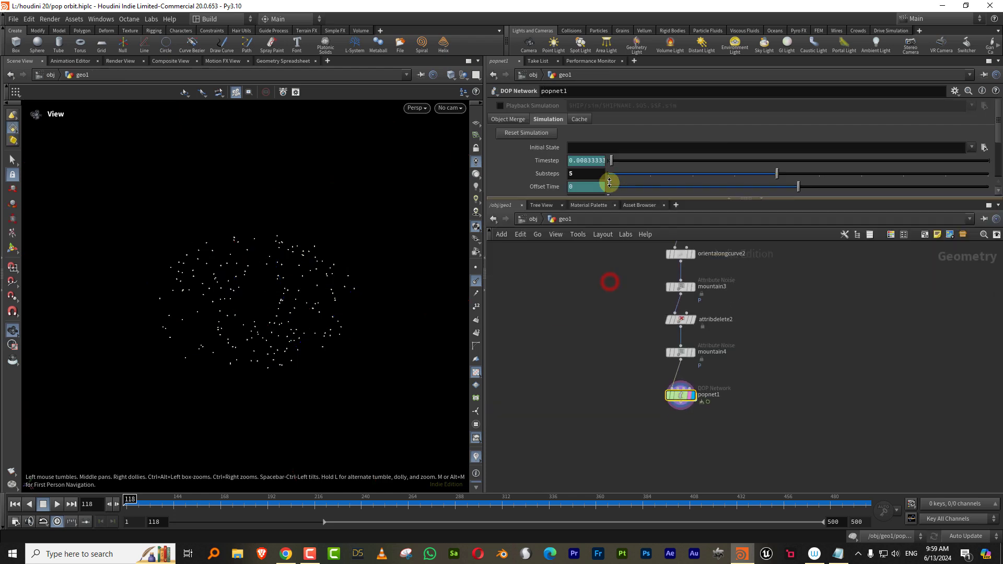
{"action": "scroll", "coordinate": [689, 360], "scroll_direction": "up", "scroll_amount": 2}
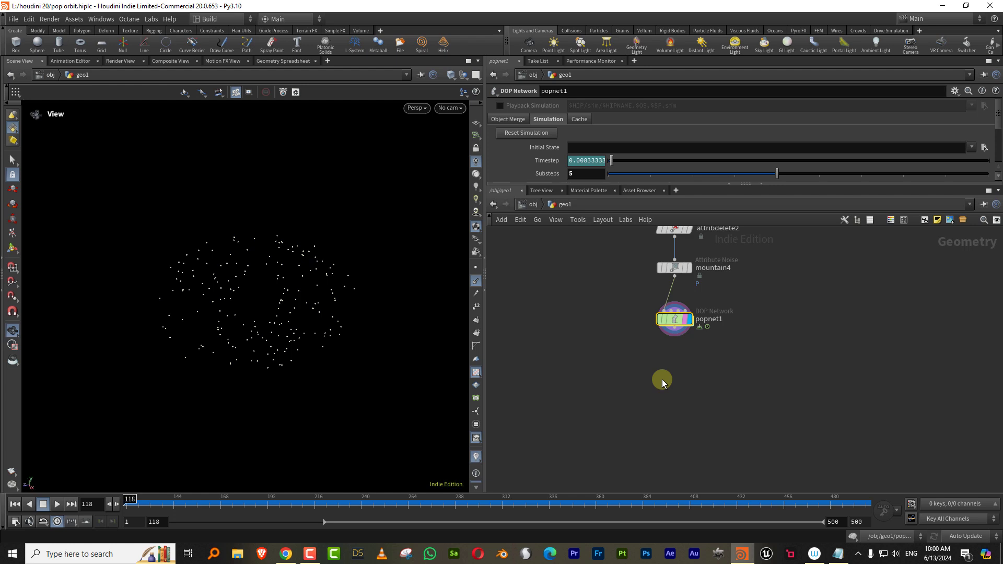
{"action": "middle_click_drag", "start_coordinate": [675, 377], "coordinate": [655, 357]}
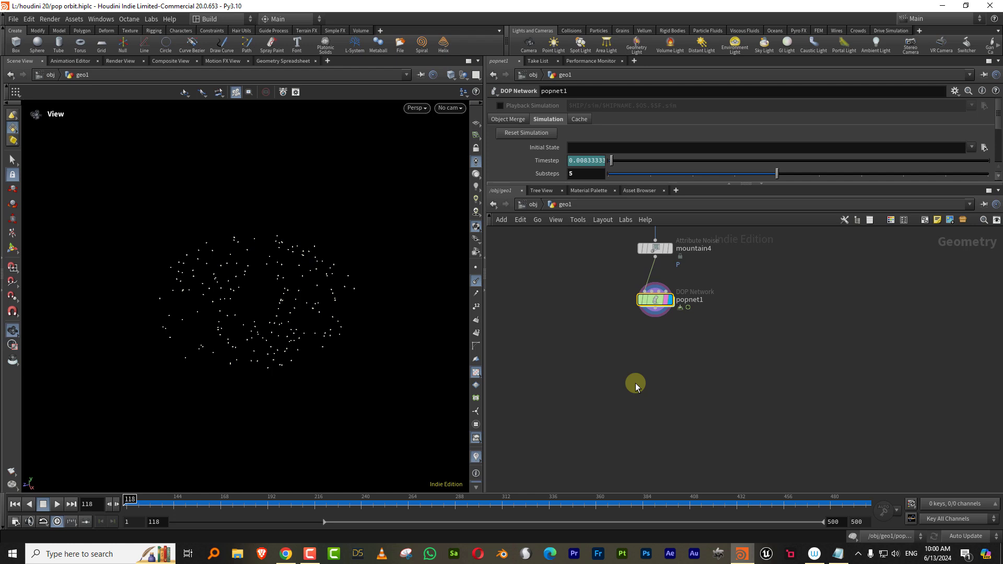
Inspect popnet1's node information at frame 220
{"action": "left_click", "coordinate": [323, 504]}
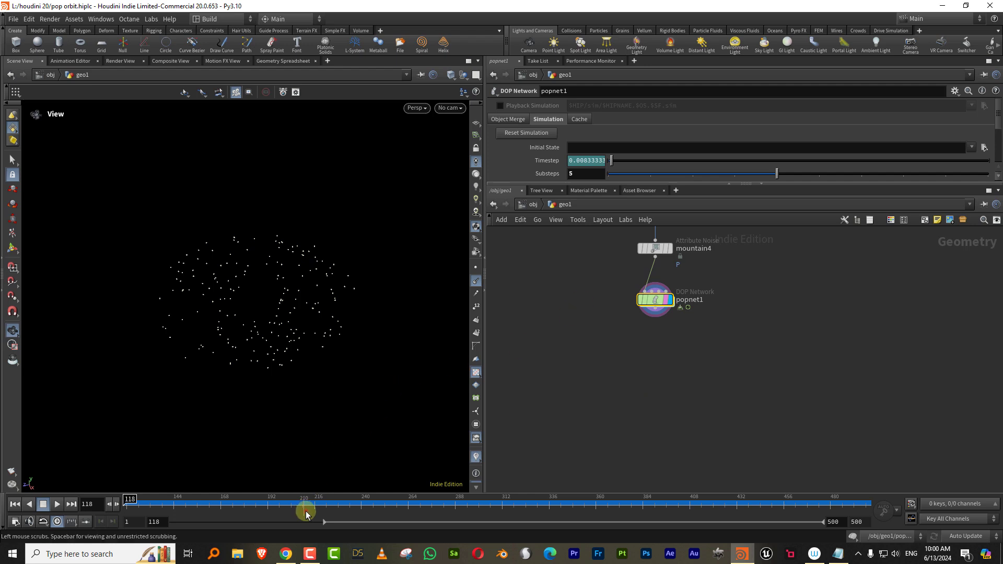
{"action": "middle_click", "coordinate": [626, 302]}
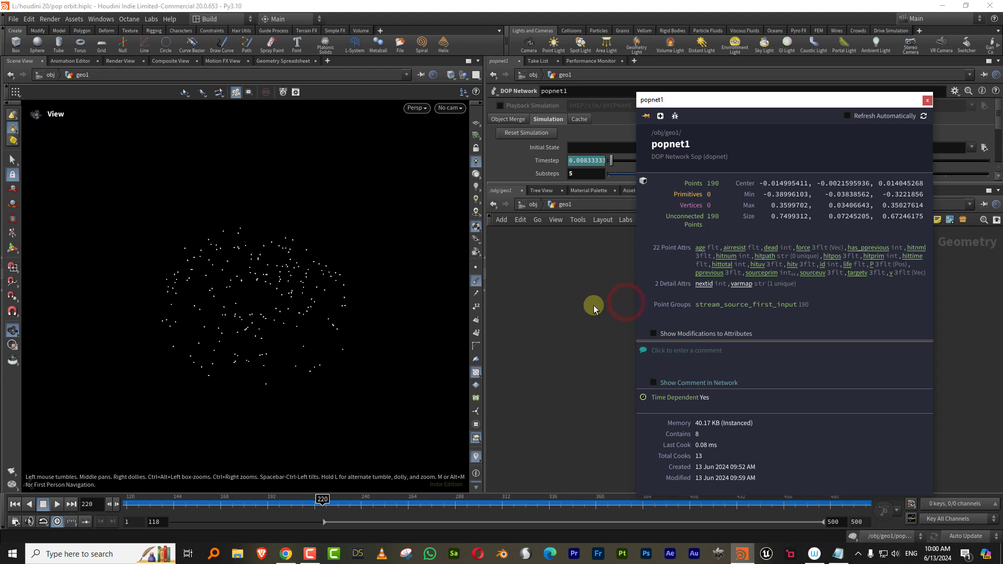
{"action": "left_click", "coordinate": [566, 308]}
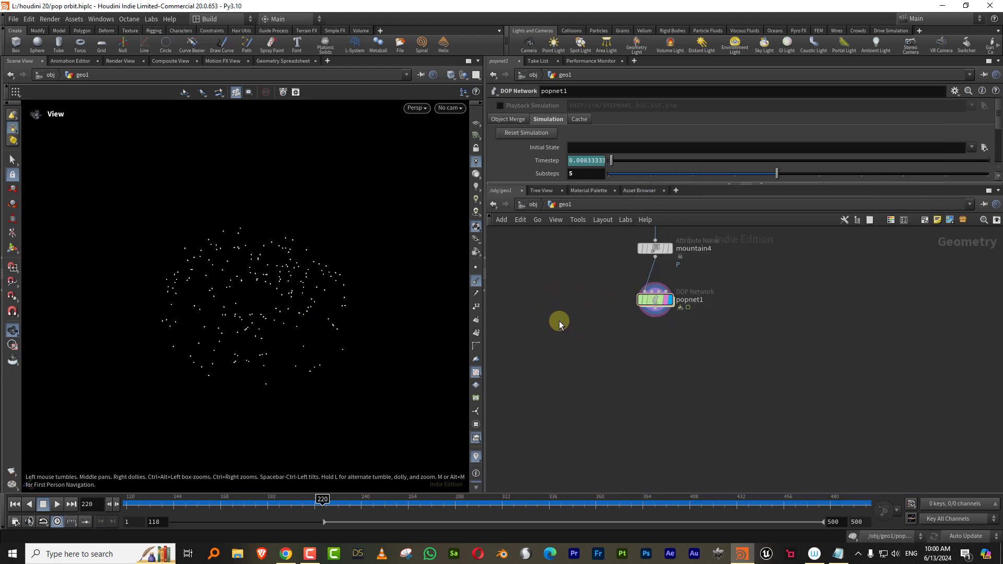
{"action": "left_click", "coordinate": [630, 377]}
{"action": "key", "text": "Tab"}
{"action": "type", "text": "poptr"}
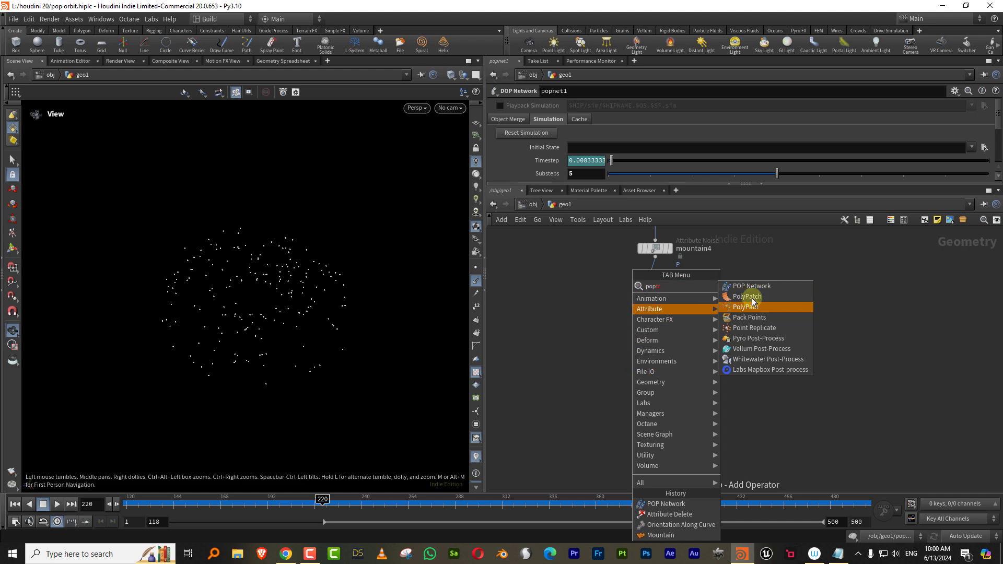
{"action": "left_click", "coordinate": [578, 350]}
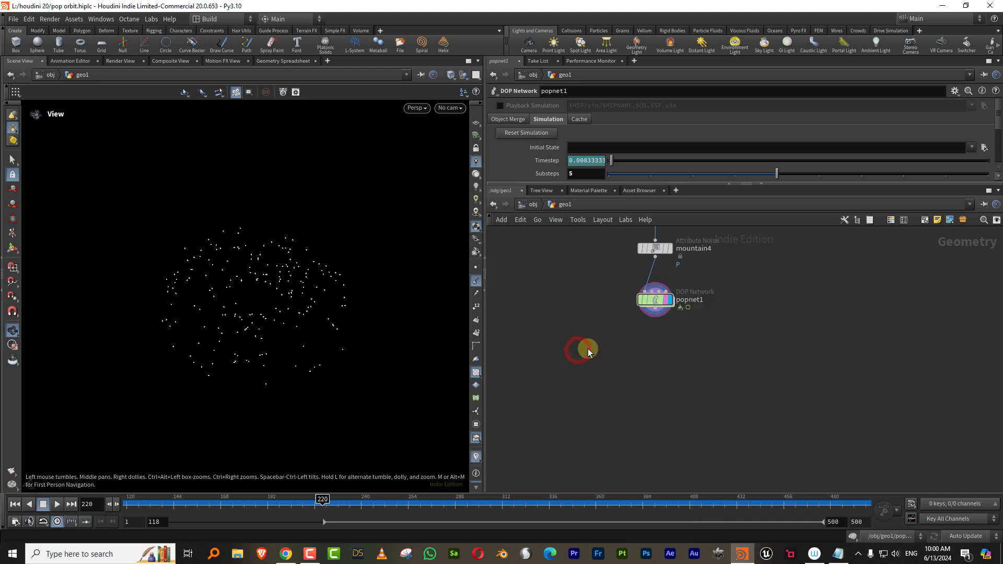
Place a Particle Trail node below popnet1 in the geo1 network
{"action": "key", "text": "Tab"}
{"action": "type", "text": "trai"}
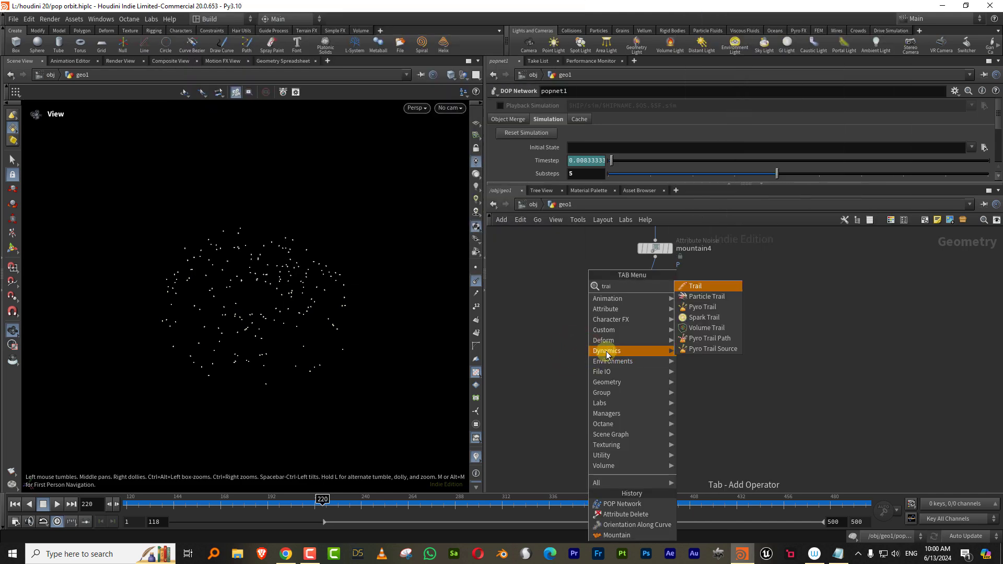
{"action": "left_click", "coordinate": [707, 296]}
{"action": "left_click", "coordinate": [656, 355]}
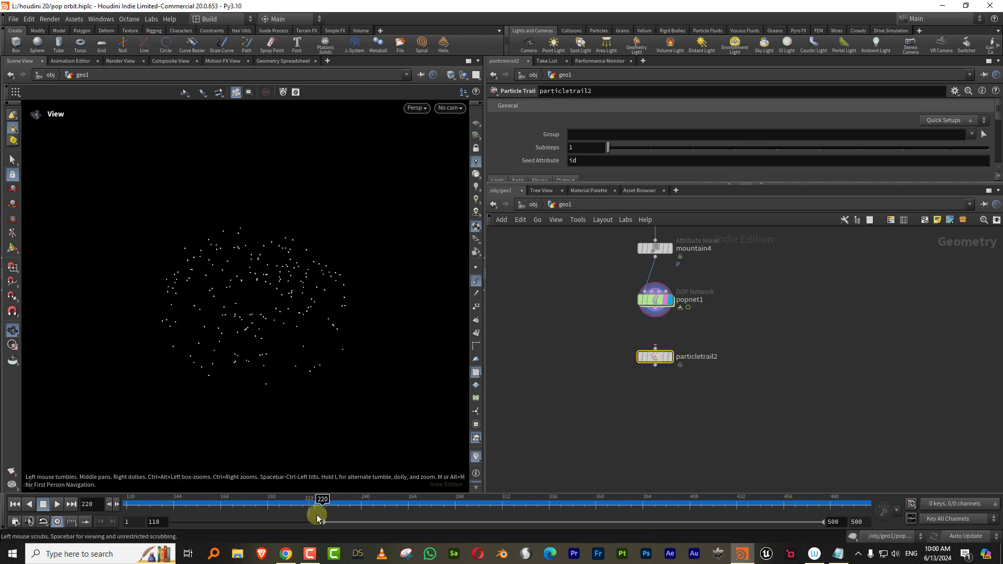
Restore the playback range start to frame 1, and display particletrail2, wired to popnet1, at frame 54
{"action": "left_click_drag", "start_coordinate": [324, 522], "coordinate": [112, 509]}
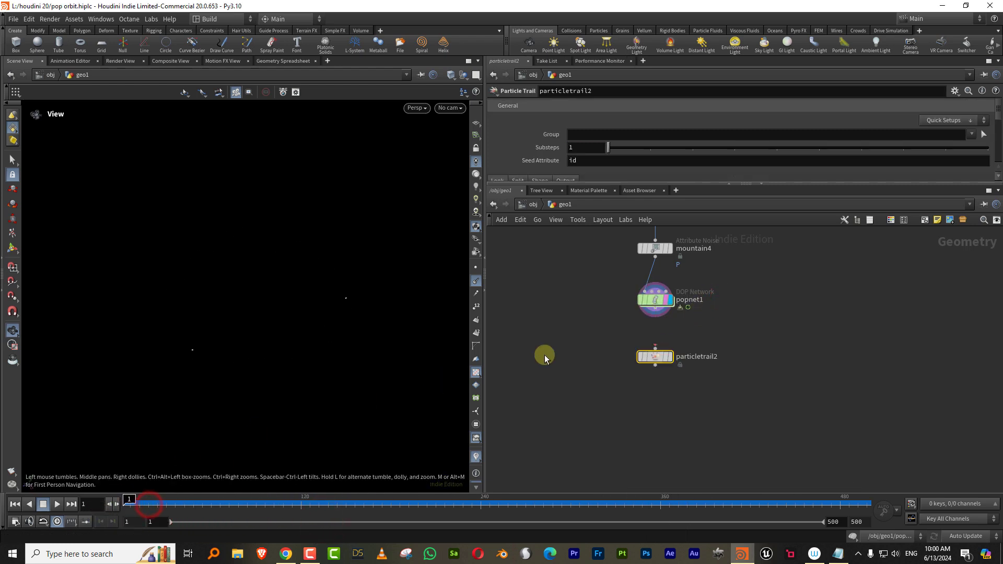
{"action": "left_click", "coordinate": [670, 357]}
{"action": "left_click_drag", "start_coordinate": [142, 507], "coordinate": [203, 504]}
Set particletrail2's Frame Duration to 10 in its shape length settings
{"action": "left_click_drag", "start_coordinate": [661, 183], "coordinate": [653, 262]}
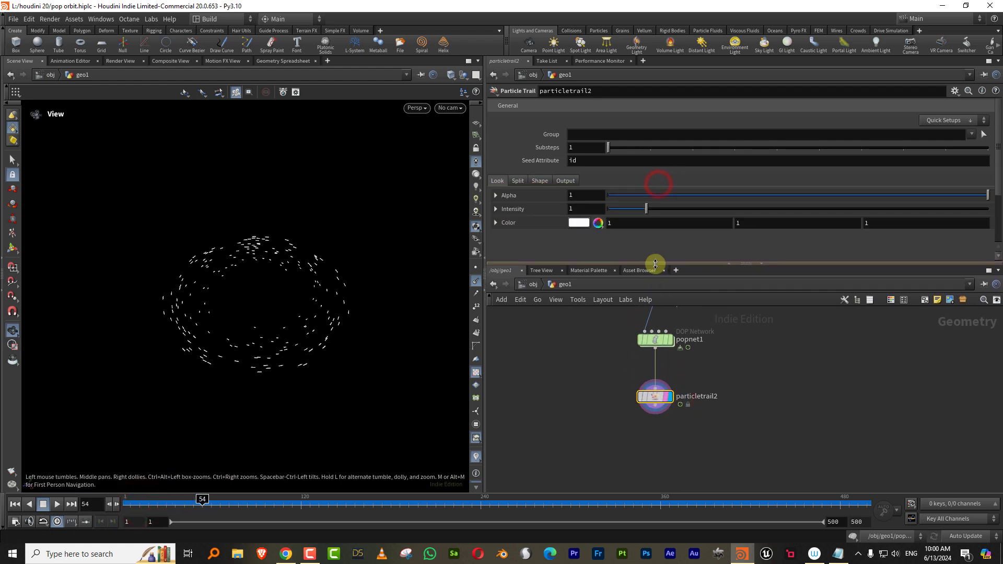
{"action": "left_click", "coordinate": [539, 182]}
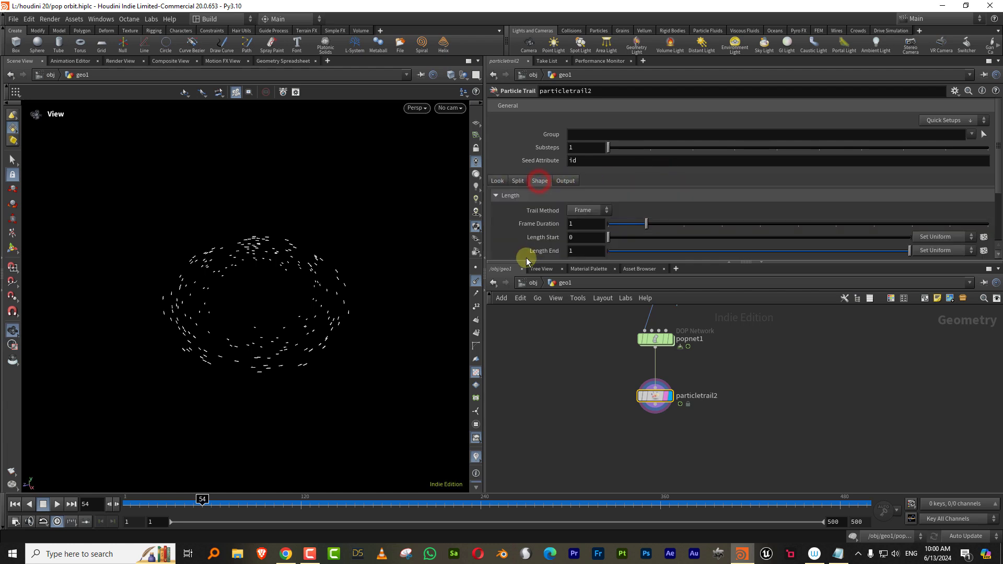
{"action": "left_click", "coordinate": [589, 224]}
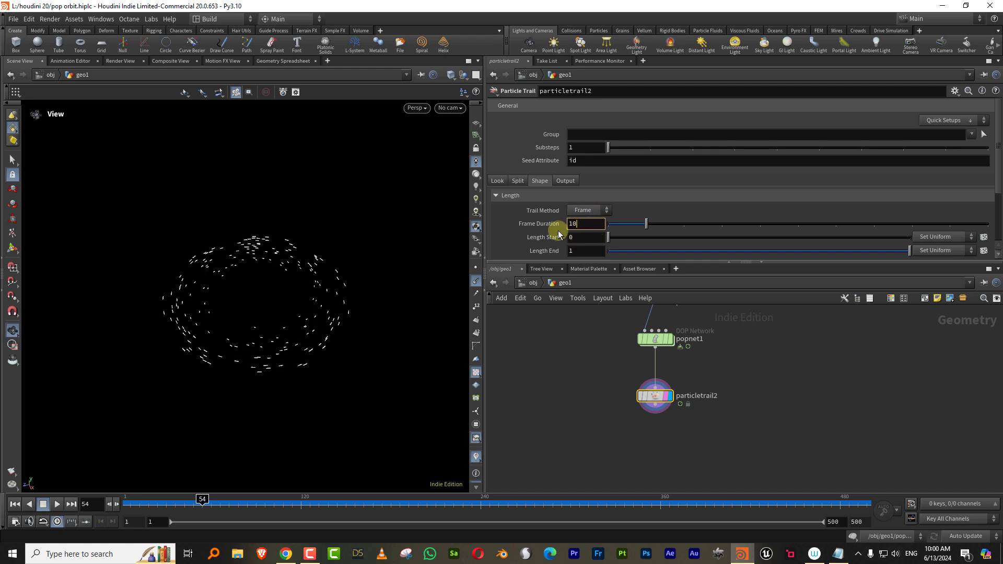
{"action": "key", "text": "Return"}
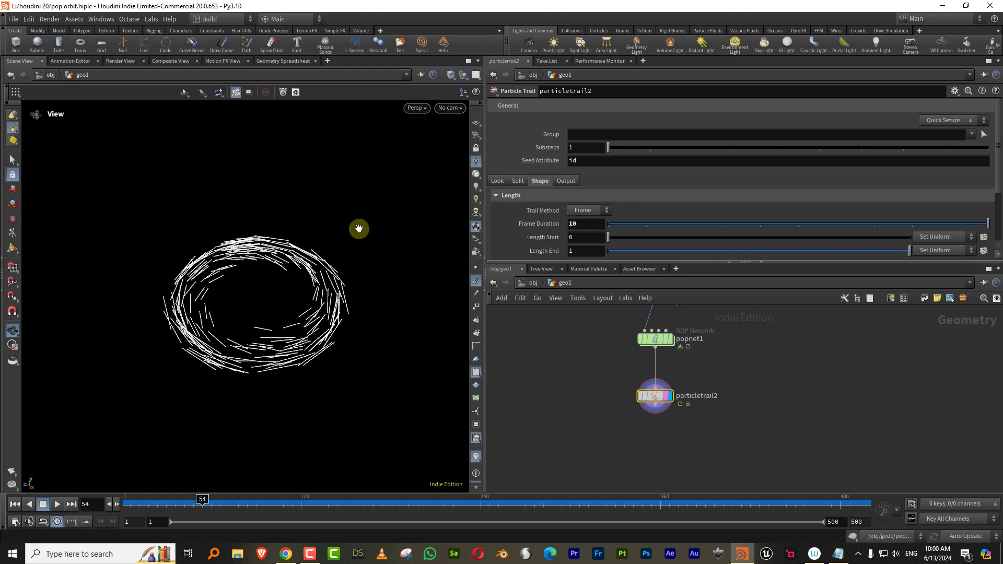
Turn on point display in the viewport and examine the trail segments up close
{"action": "right_click_drag", "start_coordinate": [210, 295], "coordinate": [344, 218]}
{"action": "middle_click_drag", "start_coordinate": [326, 252], "coordinate": [289, 258]}
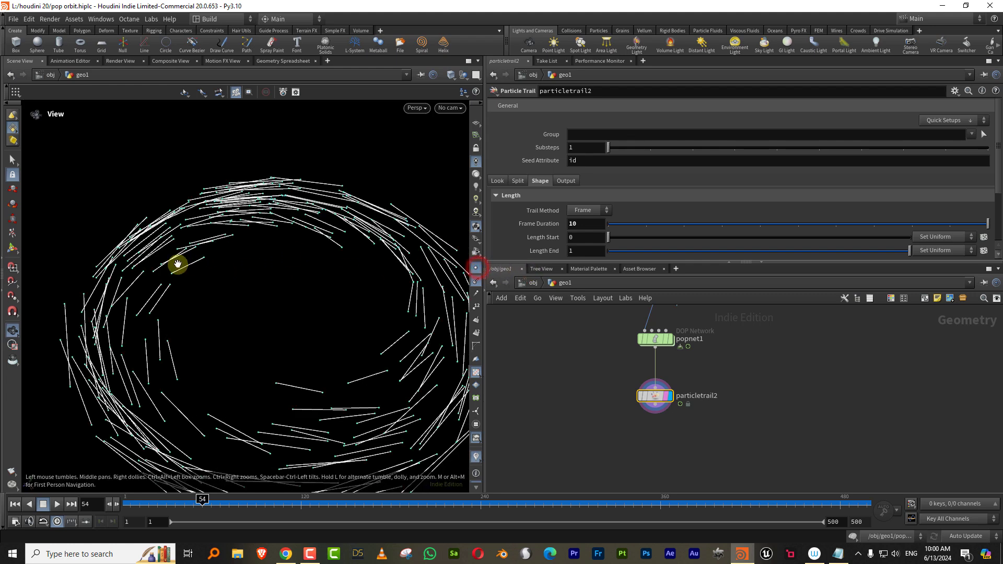
{"action": "right_click_drag", "start_coordinate": [177, 262], "coordinate": [355, 188]}
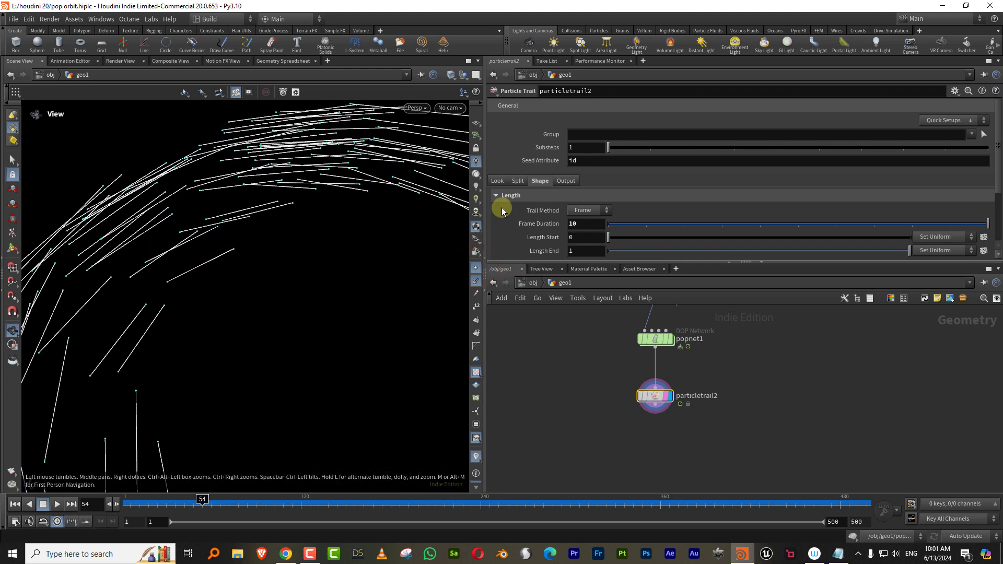
Set particletrail2's Substeps to 20 for smoother curved trails and turn off the viewport point display
{"action": "double_click", "coordinate": [582, 147]}
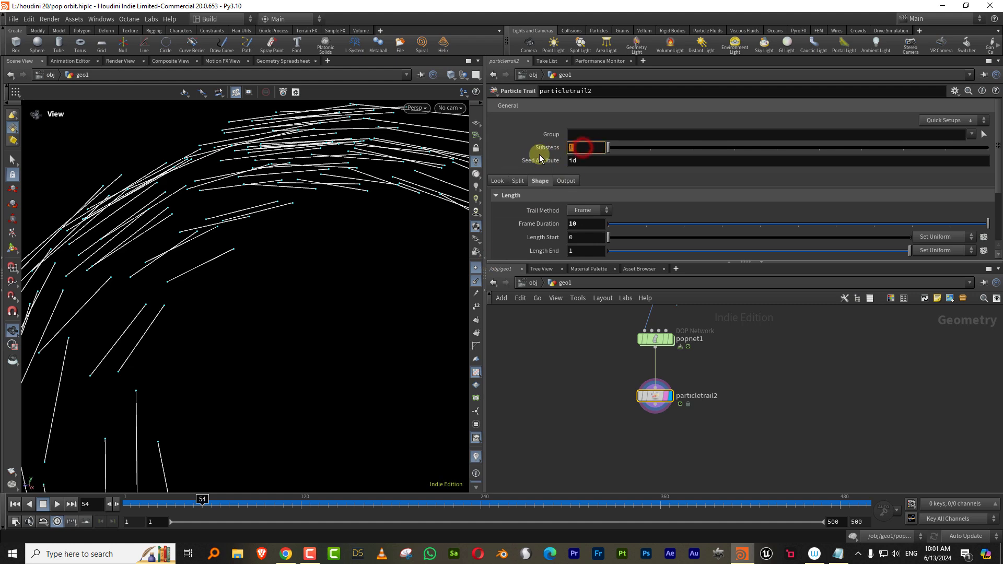
{"action": "type", "text": "20"}
{"action": "key", "text": "Return"}
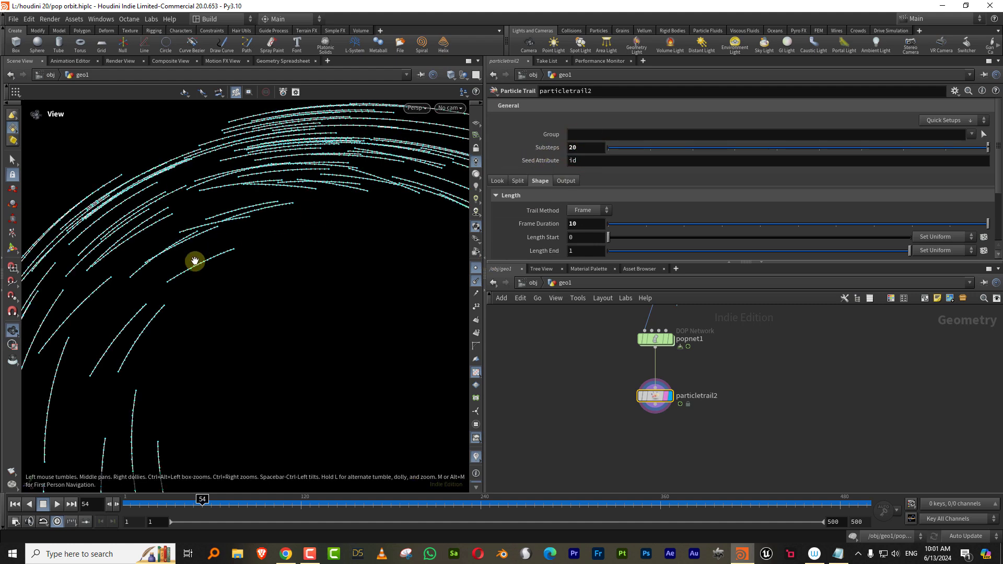
{"action": "left_click_drag", "start_coordinate": [227, 246], "coordinate": [192, 210]}
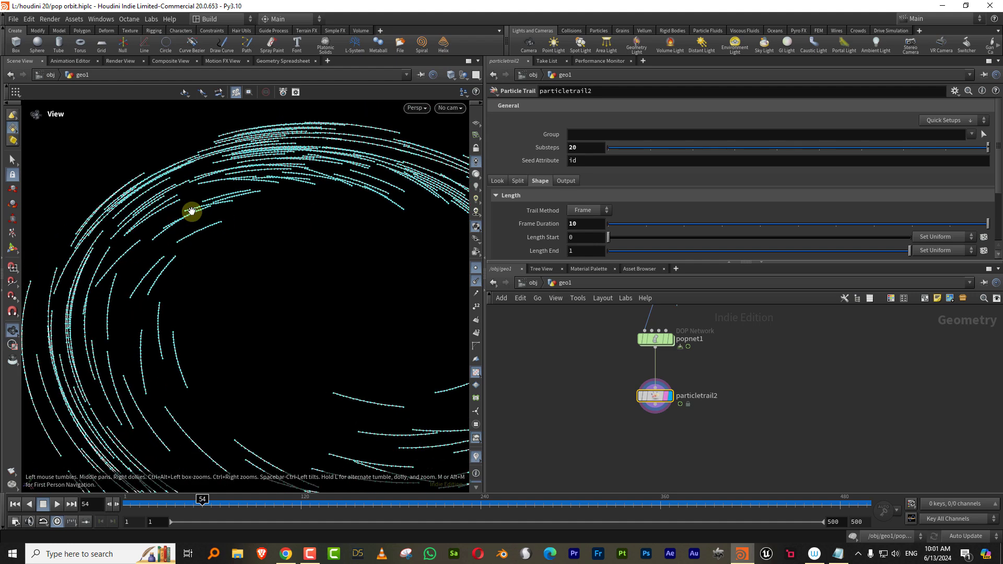
{"action": "left_click", "coordinate": [476, 269]}
{"action": "left_click_drag", "start_coordinate": [316, 289], "coordinate": [300, 244]}
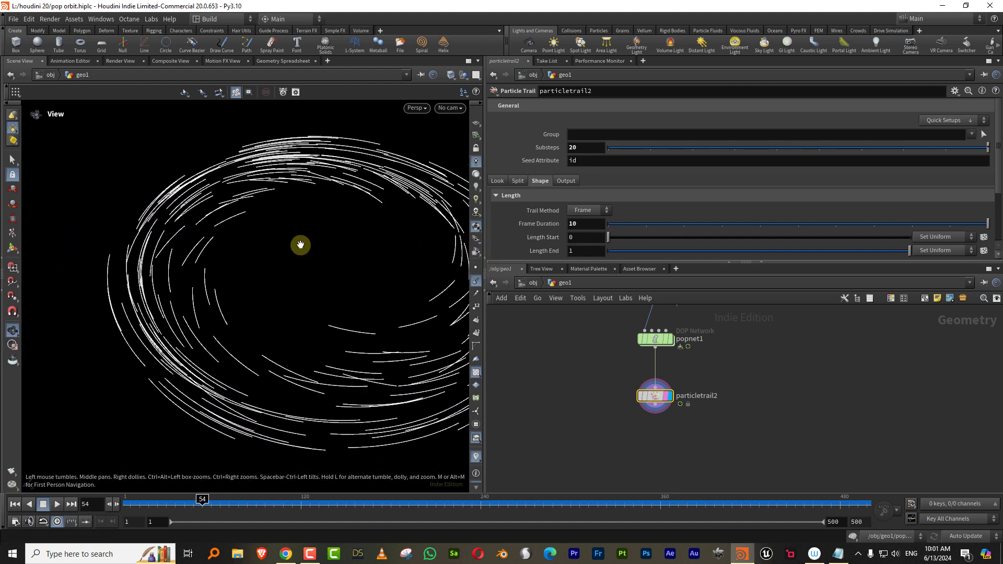
Turn on Add Positional Noise in particletrail2's length settings and enlarge the parameter area to show the noise controls
{"action": "left_click_drag", "start_coordinate": [996, 170], "coordinate": [983, 210]}
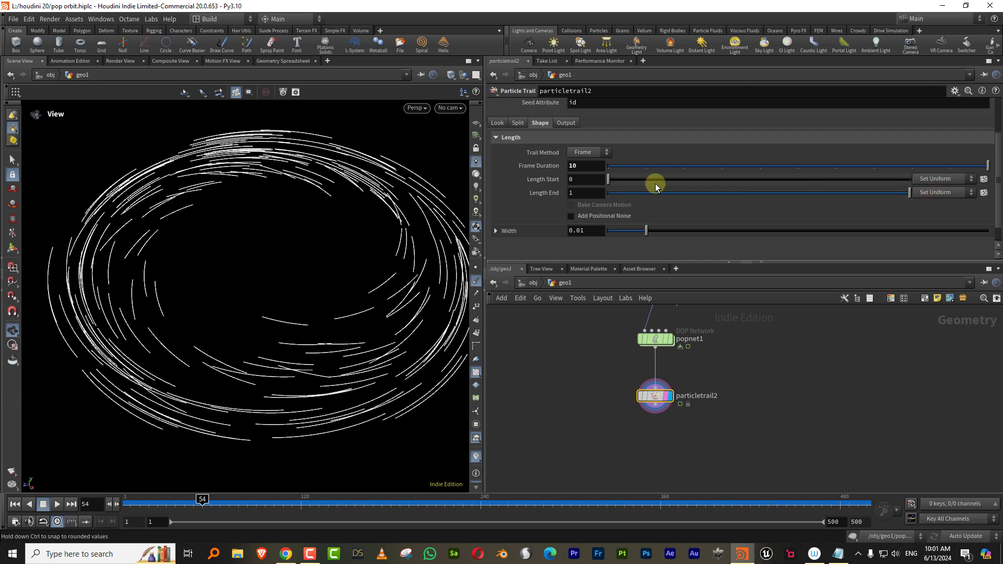
{"action": "mouse_move", "coordinate": [880, 192]}
{"action": "left_mouse_down"}
{"action": "mouse_move", "coordinate": [809, 197]}
{"action": "mouse_move", "coordinate": [886, 192]}
{"action": "left_mouse_up"}
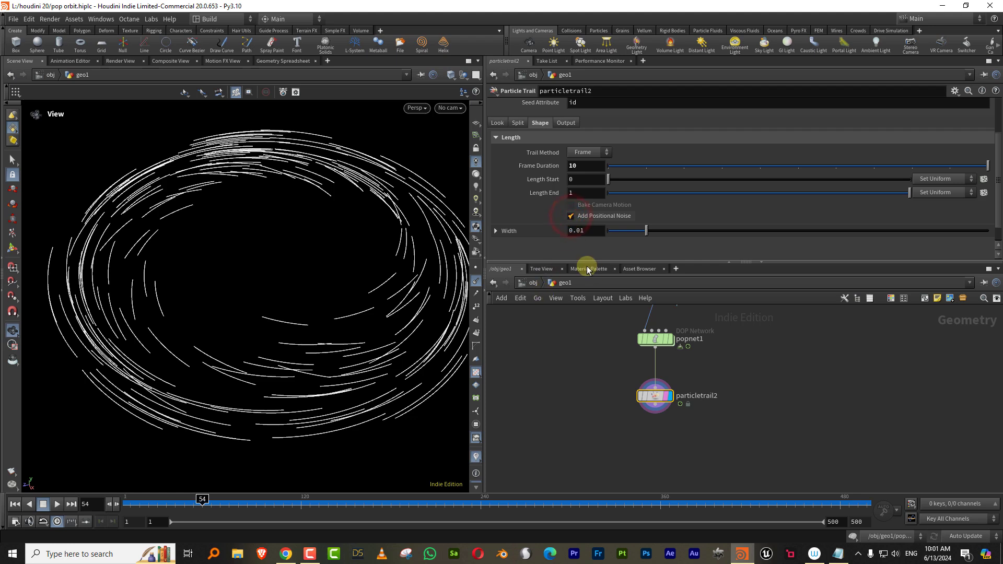
{"action": "left_click_drag", "start_coordinate": [588, 261], "coordinate": [581, 337]}
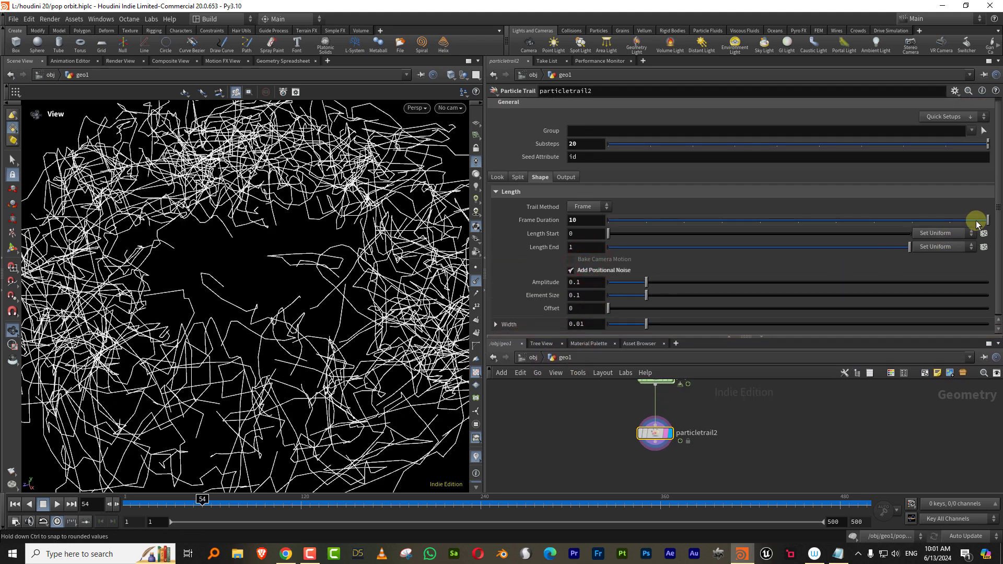
{"action": "left_click_drag", "start_coordinate": [998, 208], "coordinate": [998, 213]}
{"action": "left_click", "coordinate": [837, 554]}
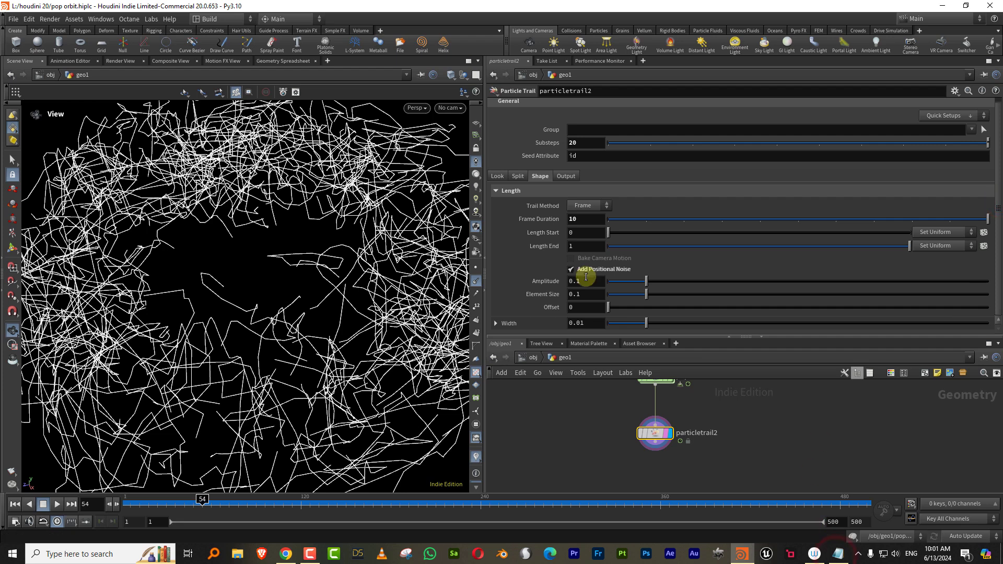
Set the trail's positional noise Amplitude to 0.03 and Element Size to 0.7
{"action": "left_click_drag", "start_coordinate": [573, 282], "coordinate": [564, 287]}
{"action": "type", "text": "0."}
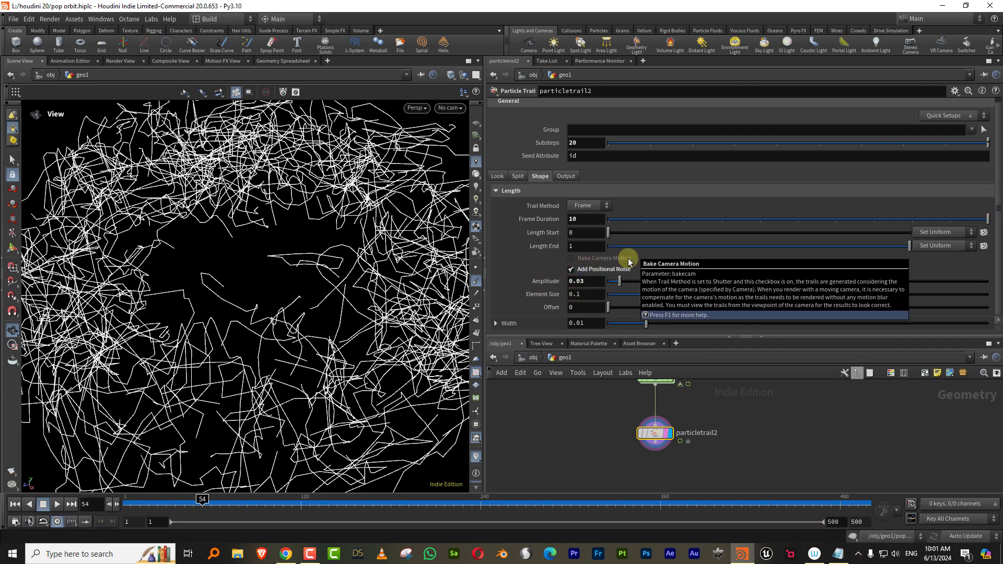
{"action": "key", "text": "Return"}
{"action": "left_click_drag", "start_coordinate": [589, 298], "coordinate": [570, 308]}
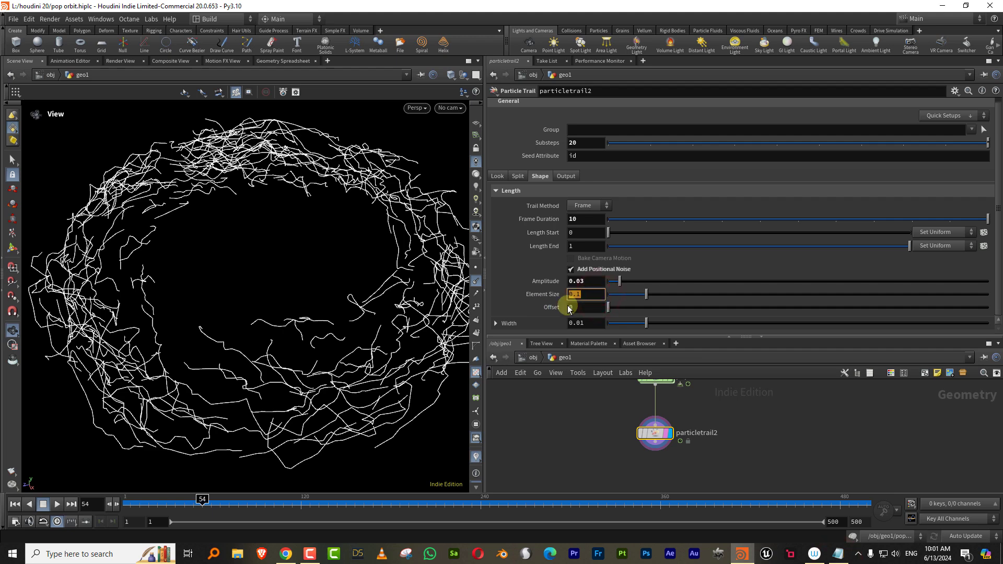
{"action": "type", "text": "0.7"}
{"action": "key", "text": "Return"}
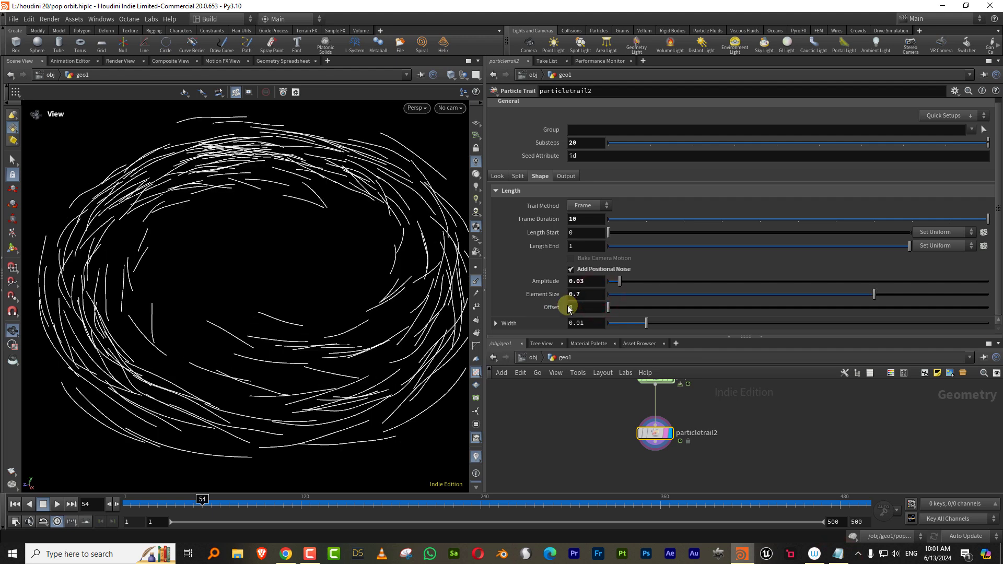
Play the simulation from frame 100 and examine the motion of the noisy trails, stopping at frame 172
{"action": "left_click", "coordinate": [269, 499]}
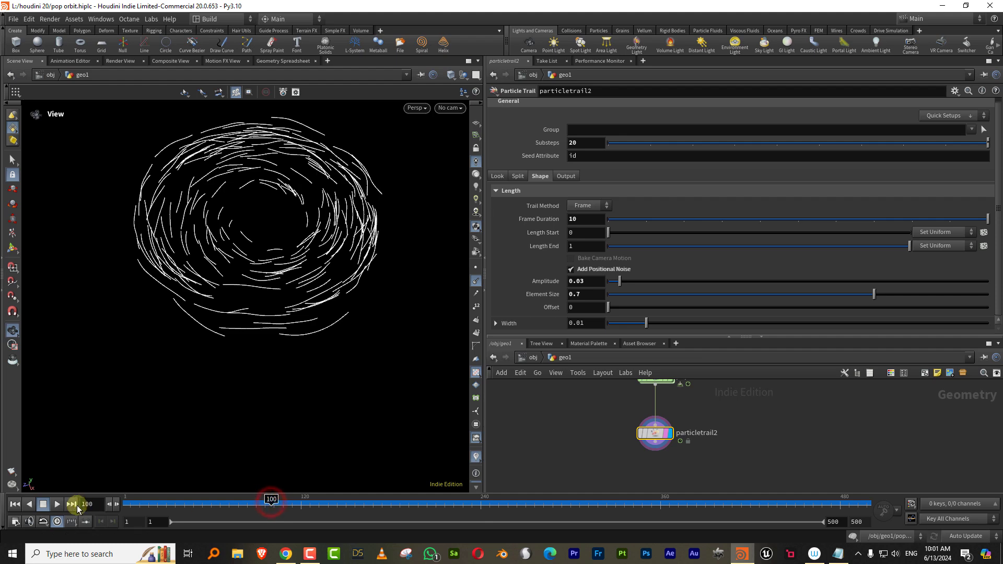
{"action": "left_click", "coordinate": [57, 504]}
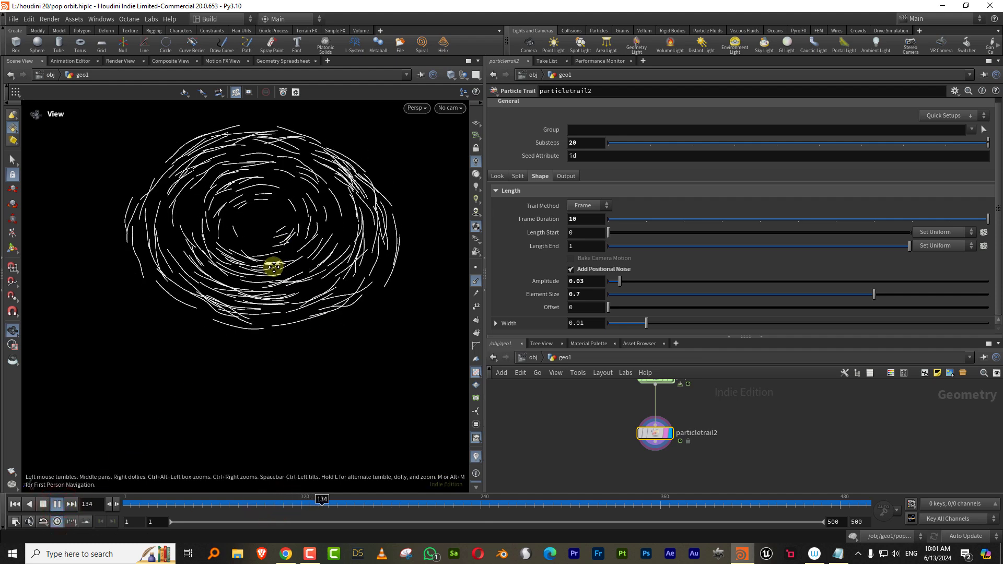
{"action": "key", "text": "Up"}
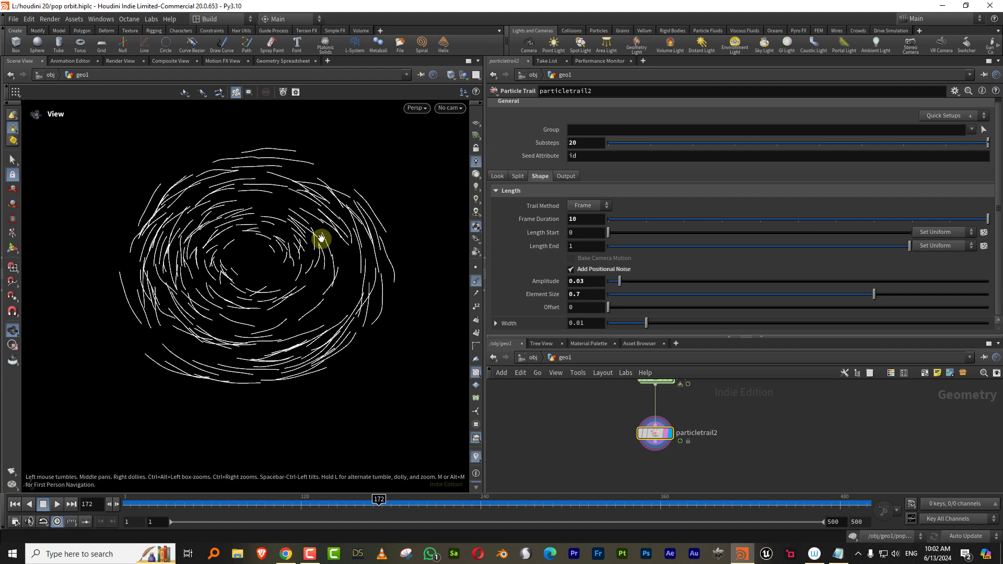
{"action": "left_click_drag", "start_coordinate": [320, 237], "coordinate": [320, 233]}
Enable Color Along Length in particletrail2's look settings and apply the Two-Tone preset to the color ramp
{"action": "left_click", "coordinate": [496, 177]}
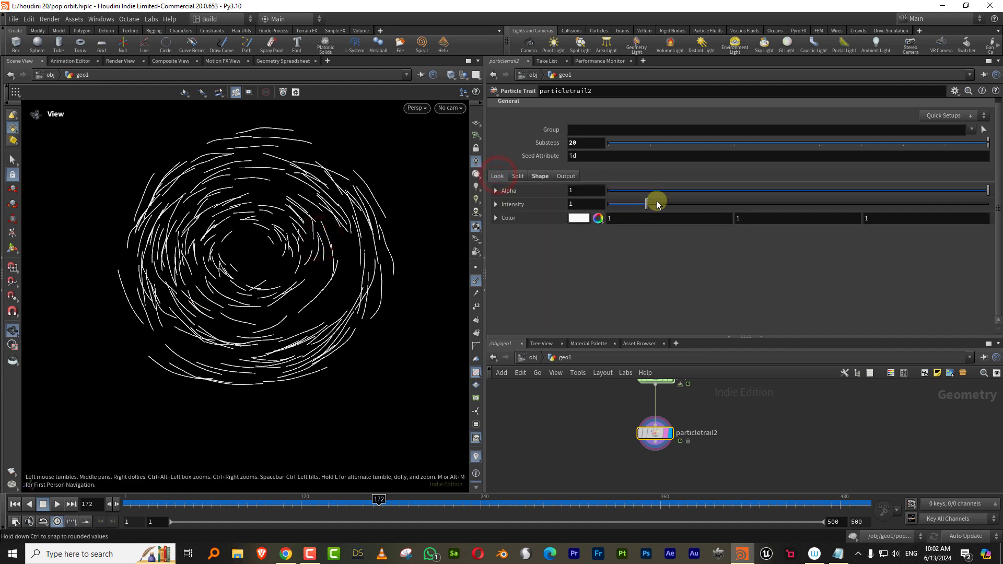
{"action": "left_click", "coordinate": [496, 218]}
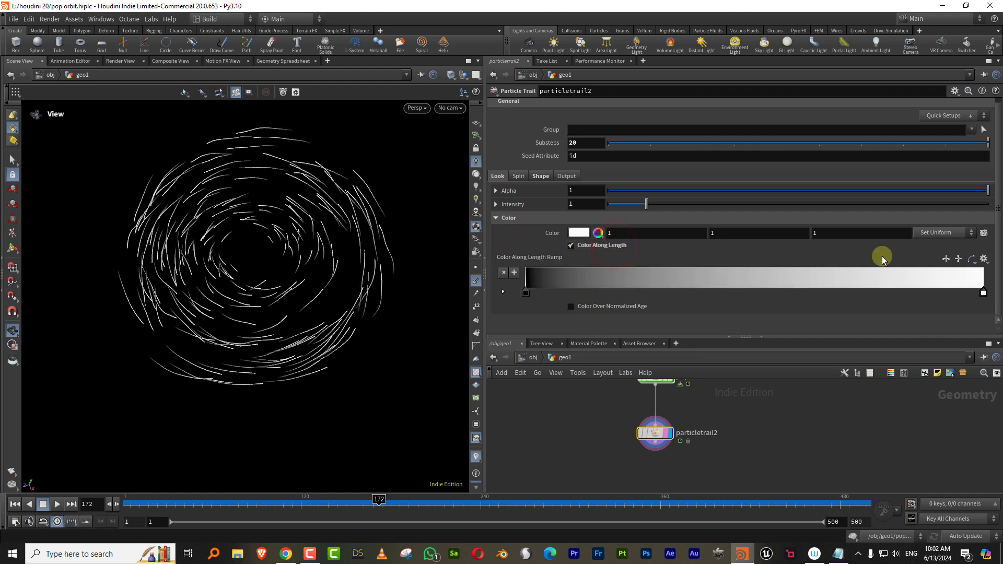
{"action": "left_click", "coordinate": [985, 259]}
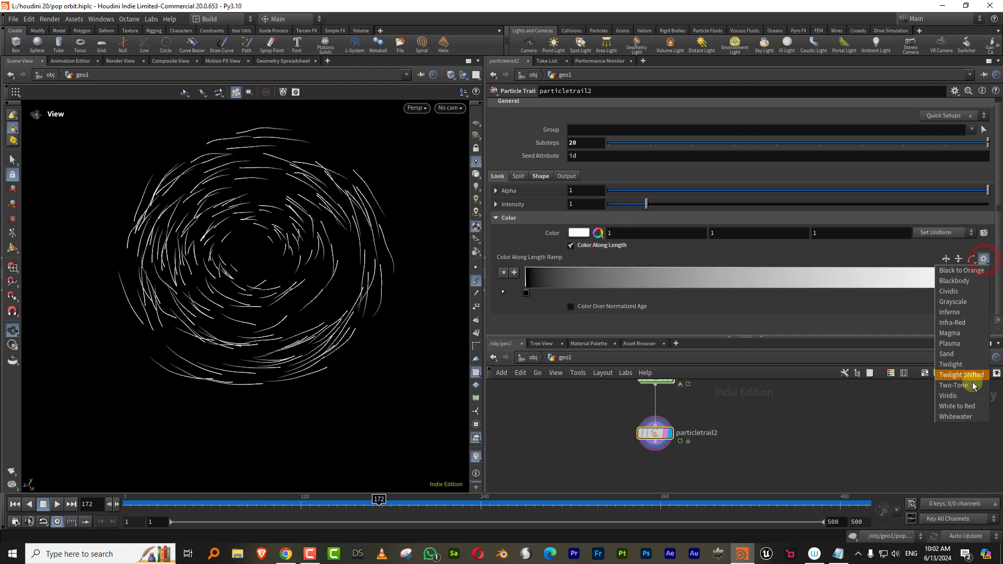
{"action": "left_click", "coordinate": [956, 386]}
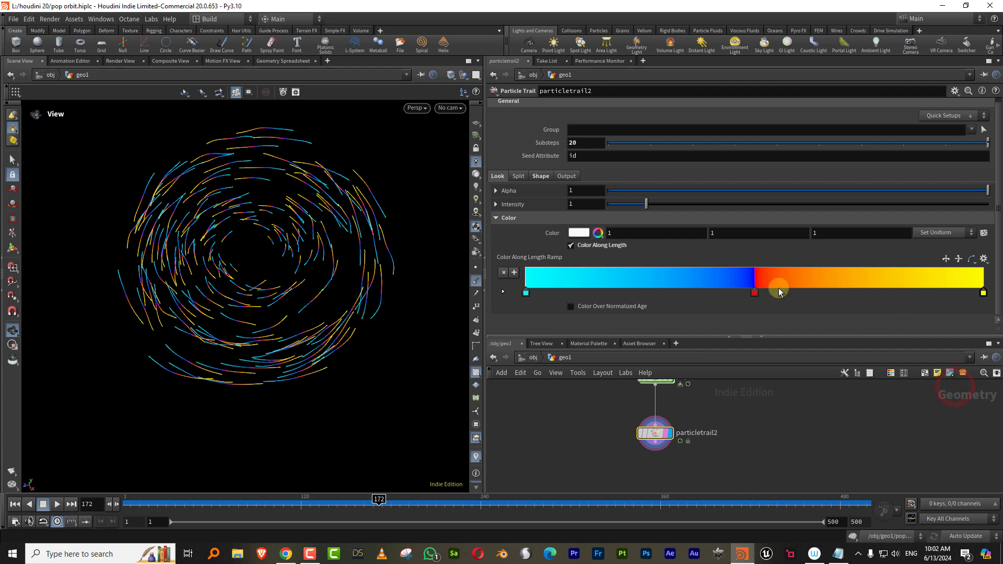
Rearrange the trail color ramp to run blue, cyan, magenta, red and yellow, and preview the trails at frame 144
{"action": "left_click_drag", "start_coordinate": [756, 297], "coordinate": [673, 294]}
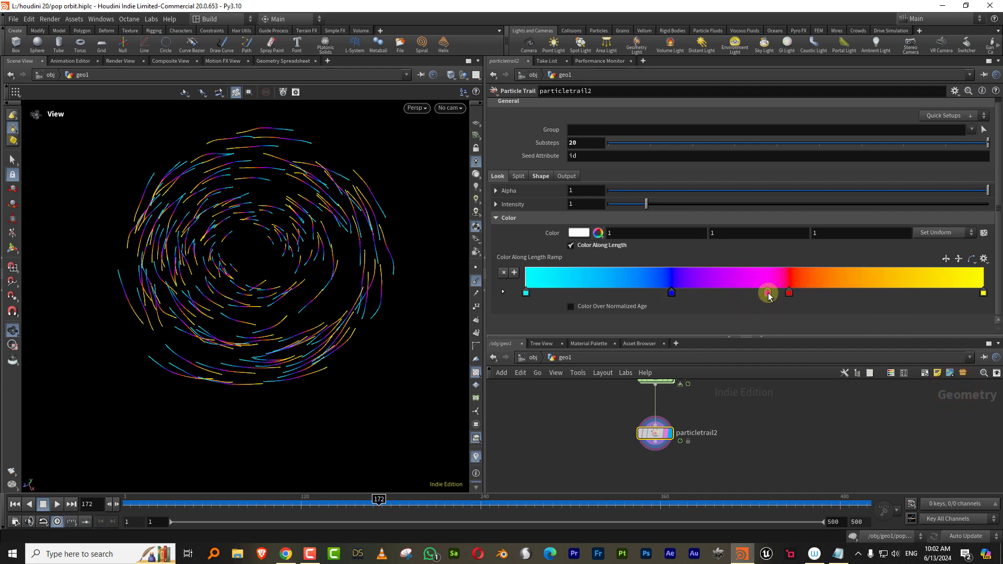
{"action": "left_click_drag", "start_coordinate": [768, 296], "coordinate": [784, 293]}
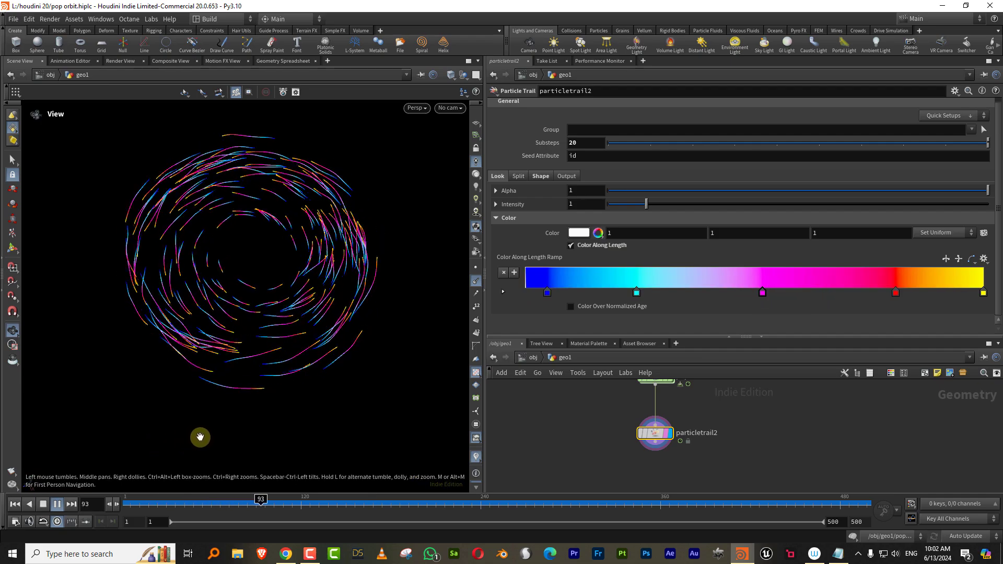
{"action": "left_click_drag", "start_coordinate": [300, 508], "coordinate": [337, 500]}
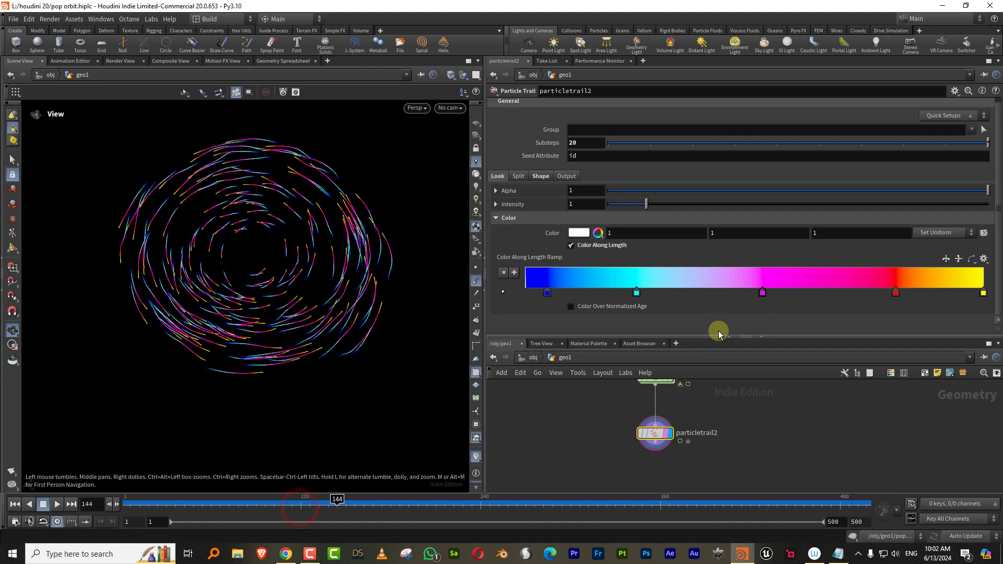
Add a Sweep node below particletrail2 in the geo1 network, wired to its output and displayed
{"action": "left_click_drag", "start_coordinate": [712, 337], "coordinate": [729, 226]}
{"action": "scroll", "coordinate": [680, 356], "scroll_direction": "down", "scroll_amount": 2}
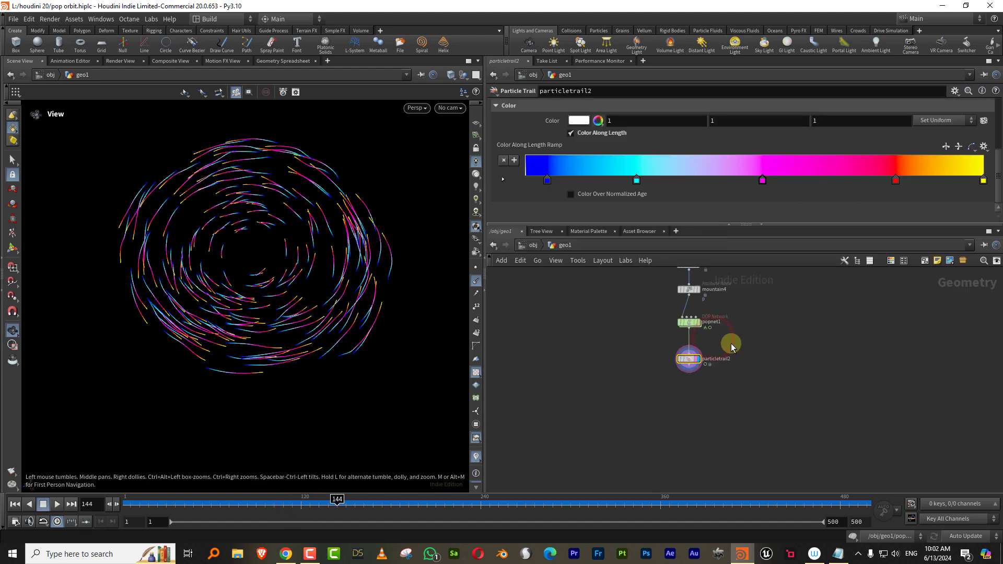
{"action": "scroll", "coordinate": [696, 372], "scroll_direction": "up", "scroll_amount": 3}
{"action": "left_click", "coordinate": [681, 370]}
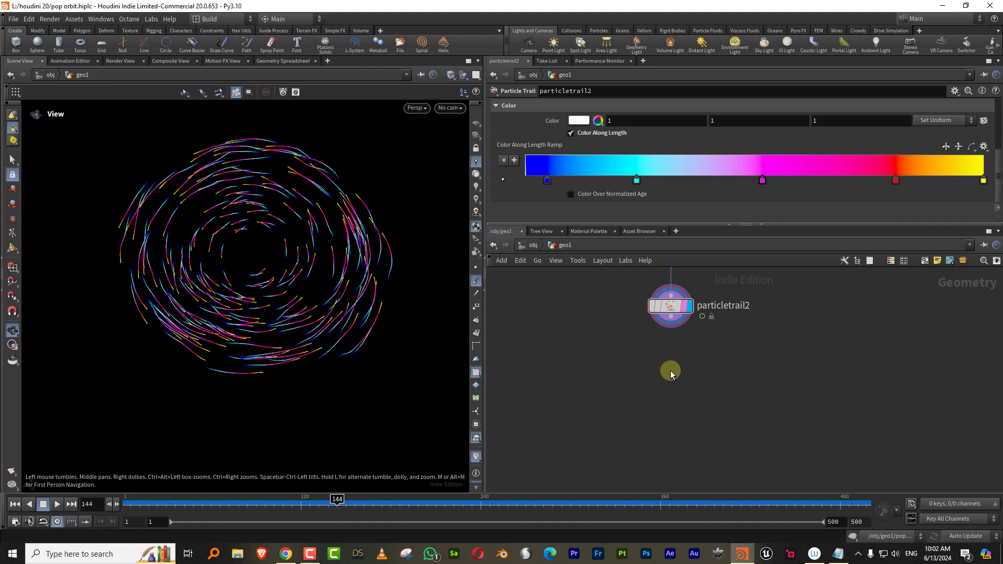
{"action": "key", "text": "Tab"}
{"action": "type", "text": "swe"}
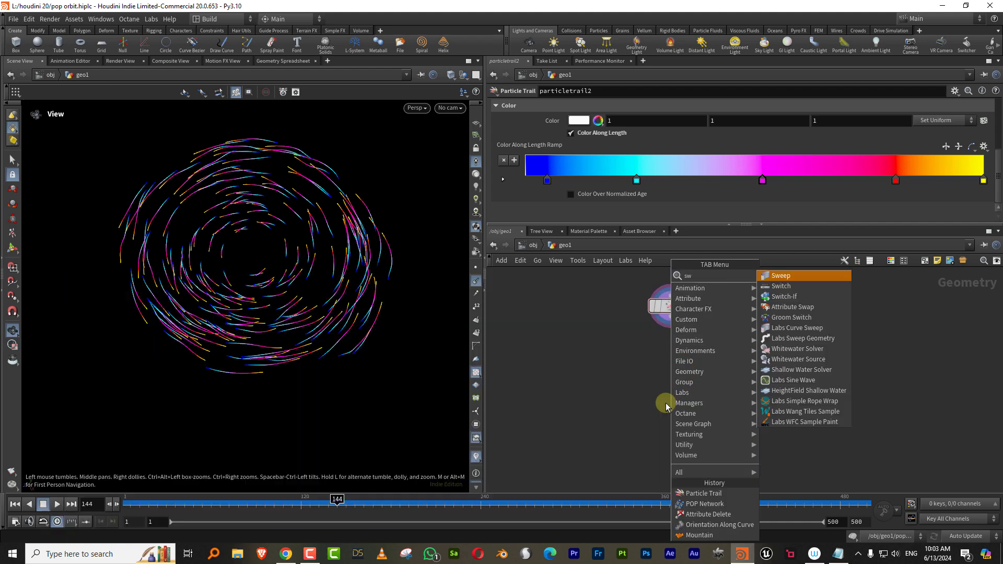
{"action": "left_click", "coordinate": [784, 275]}
{"action": "left_click", "coordinate": [752, 370]}
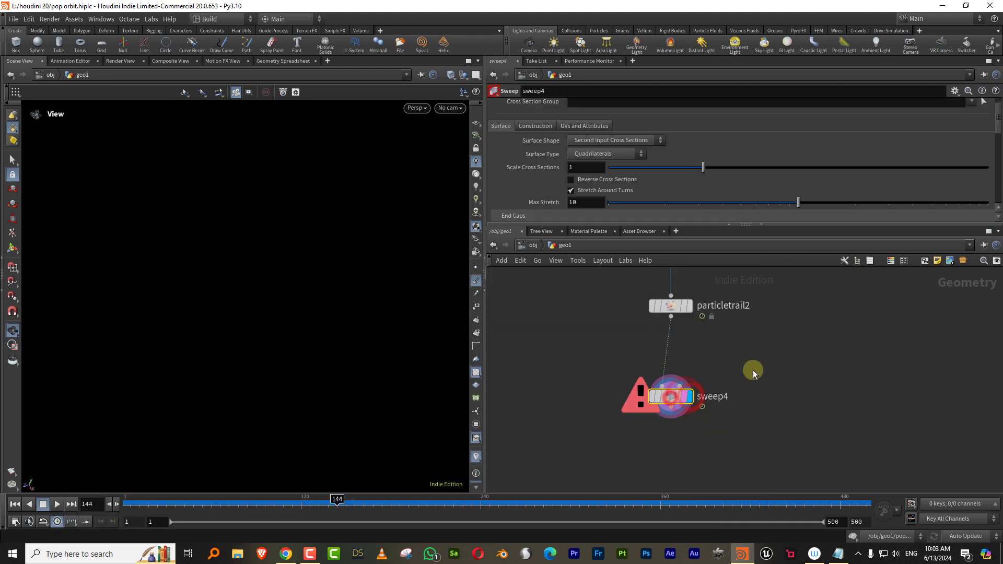
Set the sweep's Surface Shape to Round Tube and reduce its Radius to 0.008
{"action": "left_click", "coordinate": [598, 141]}
{"action": "left_click", "coordinate": [599, 162]}
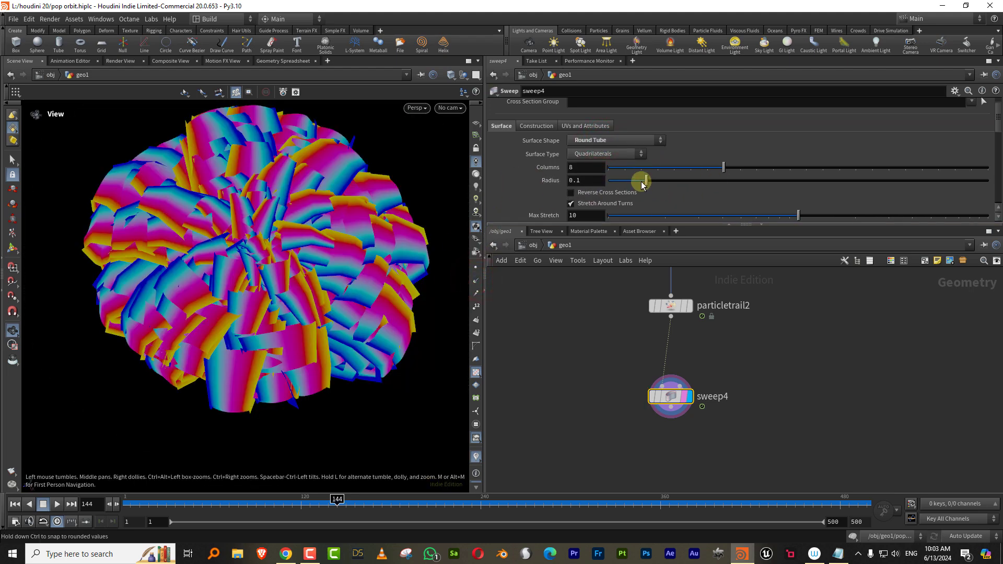
{"action": "left_click_drag", "start_coordinate": [640, 181], "coordinate": [614, 188]}
{"action": "left_click_drag", "start_coordinate": [612, 186], "coordinate": [613, 187]}
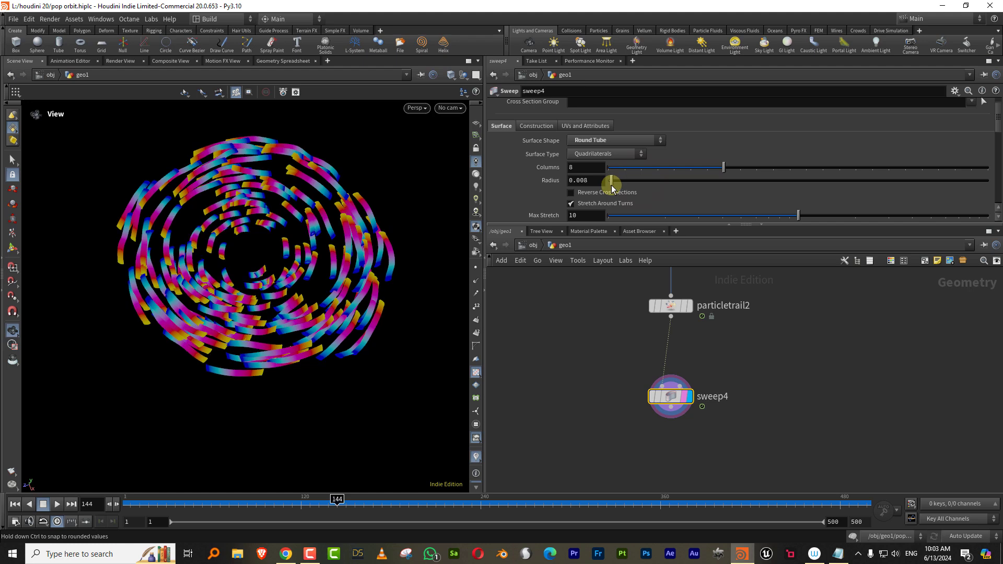
Set the sweep's End Cap Type to Grid and inspect the rounded trail ends up close
{"action": "left_click", "coordinate": [601, 249]}
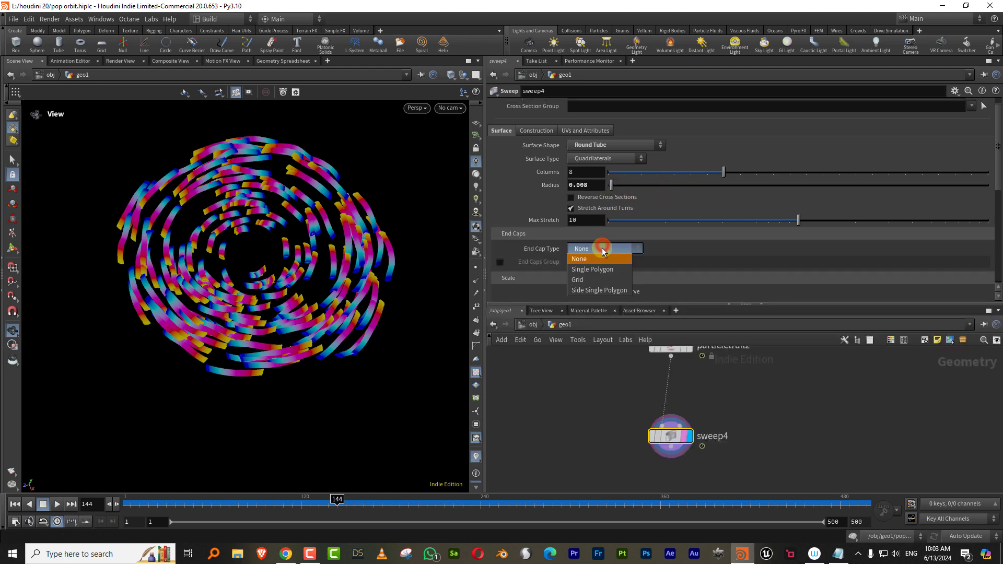
{"action": "left_click", "coordinate": [594, 281]}
{"action": "scroll", "coordinate": [430, 244], "scroll_direction": "up", "scroll_amount": 5}
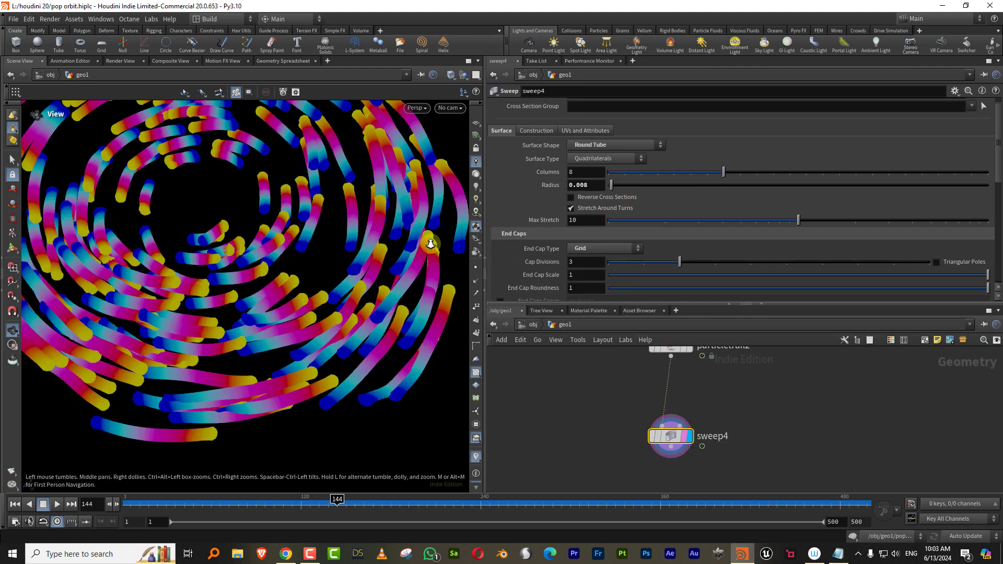
{"action": "scroll", "coordinate": [430, 244], "scroll_direction": "up", "scroll_amount": 3}
Enable Apply Scale Along Curve on the sweep and set both Scale Ramp end points to B-Spline interpolation
{"action": "left_click_drag", "start_coordinate": [998, 174], "coordinate": [998, 230]}
{"action": "left_click", "coordinate": [570, 177]}
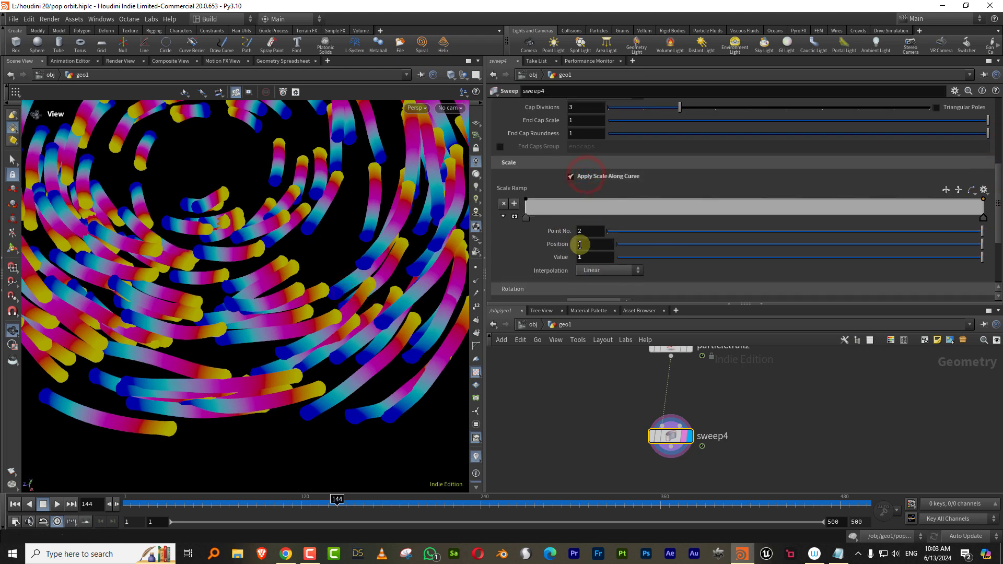
{"action": "left_click", "coordinate": [526, 218]}
{"action": "left_click", "coordinate": [595, 270]}
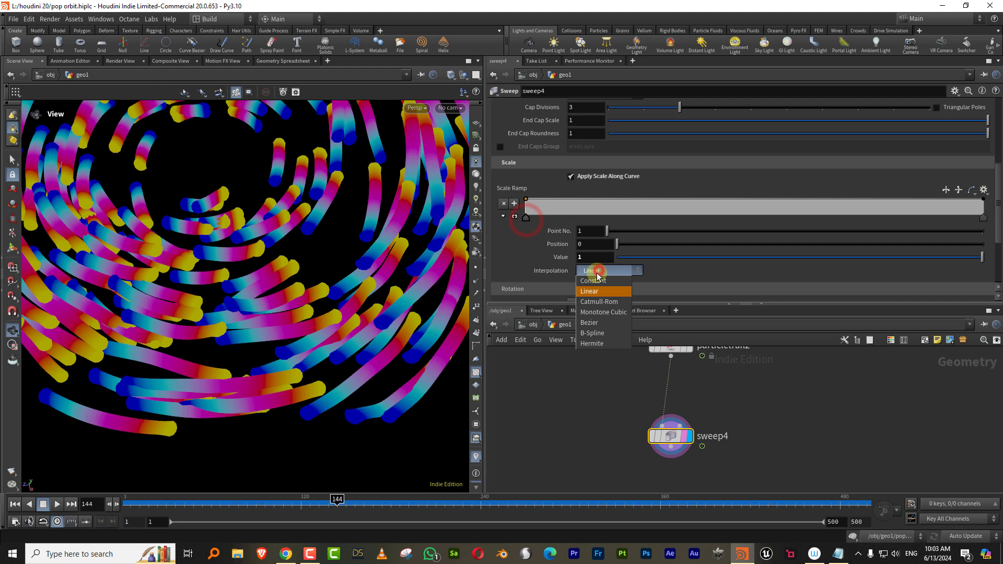
{"action": "left_click", "coordinate": [596, 327]}
{"action": "left_click", "coordinate": [982, 217]}
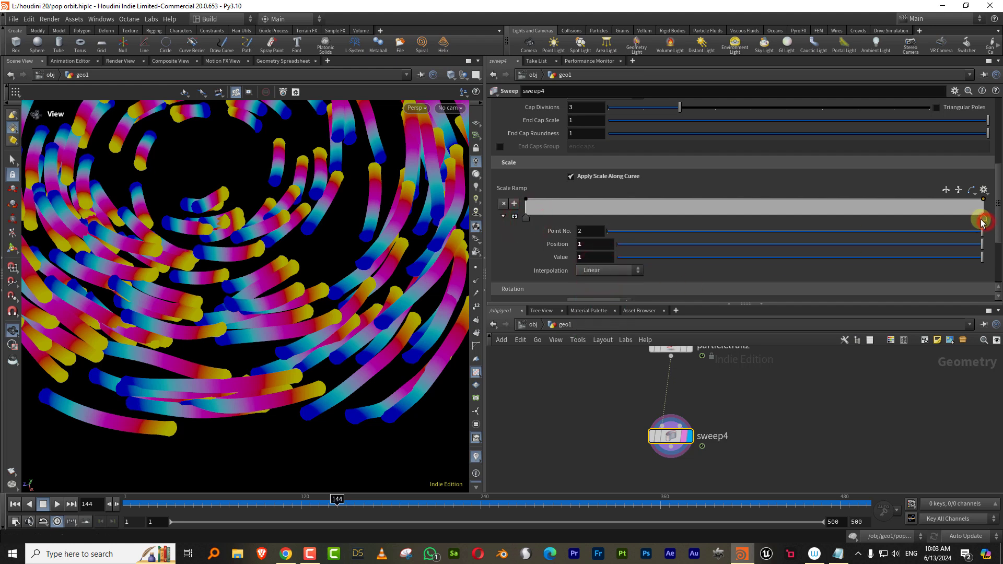
{"action": "left_click", "coordinate": [608, 270]}
{"action": "left_click", "coordinate": [595, 327]}
Taper the Scale Ramp with value 0 at the start, a new point of value 1 near position 0.79, and about 0.07 at the end
{"action": "left_click_drag", "start_coordinate": [527, 201], "coordinate": [522, 221]}
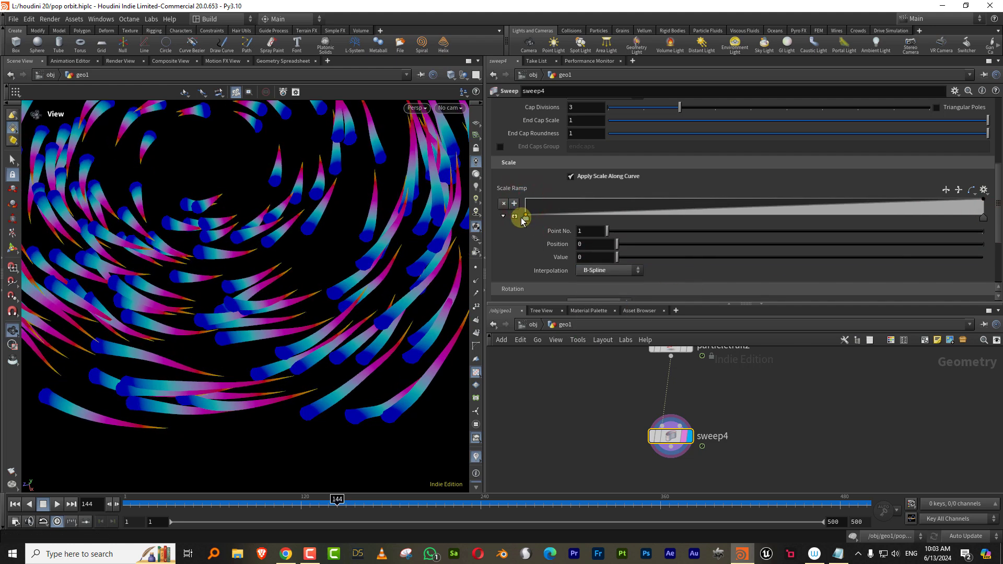
{"action": "left_click_drag", "start_coordinate": [886, 207], "coordinate": [886, 199]}
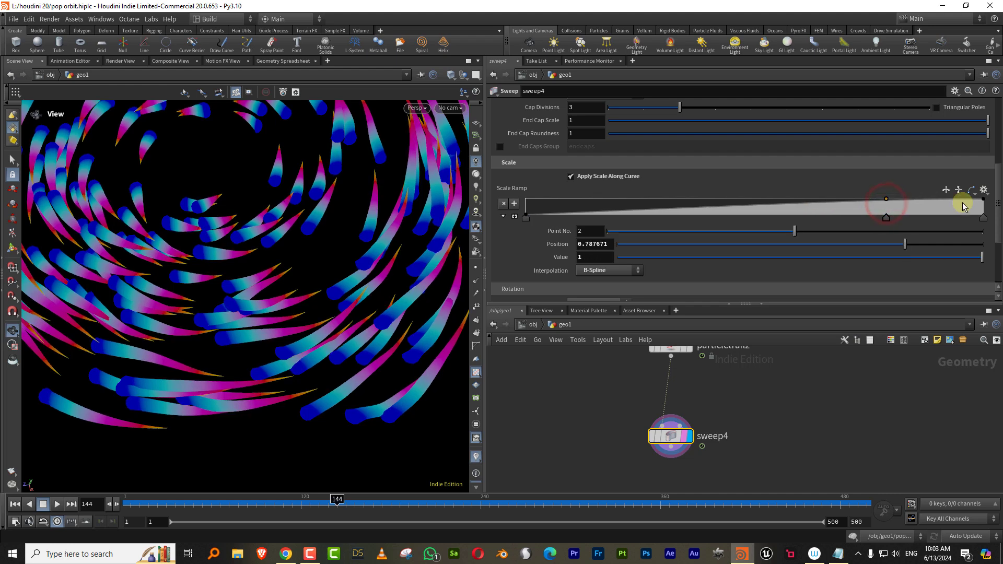
{"action": "left_click_drag", "start_coordinate": [984, 200], "coordinate": [984, 213]}
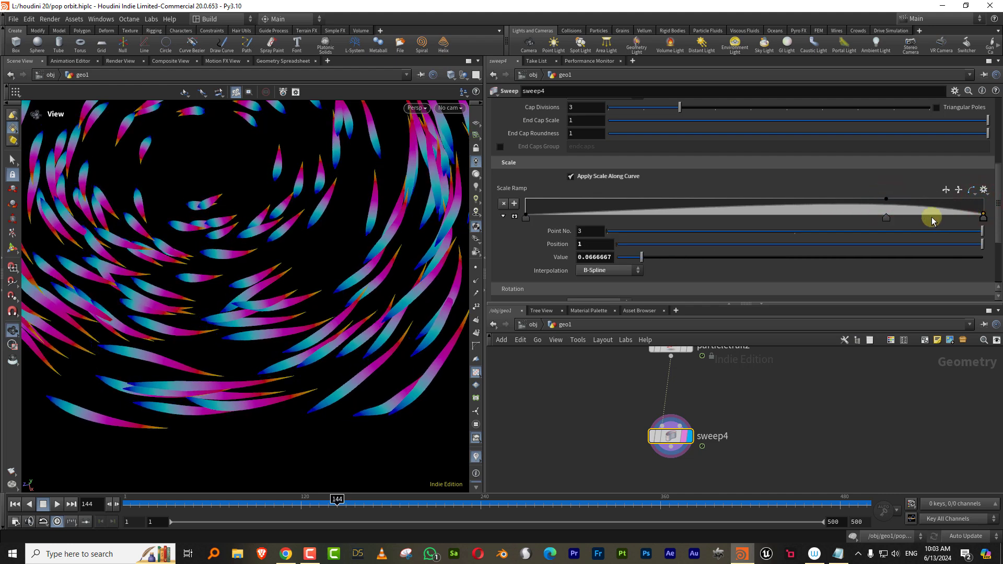
Move the Scale Ramp's middle point to position about 0.89 and play the animation to check the tapered trails
{"action": "left_click_drag", "start_coordinate": [888, 219], "coordinate": [935, 219]}
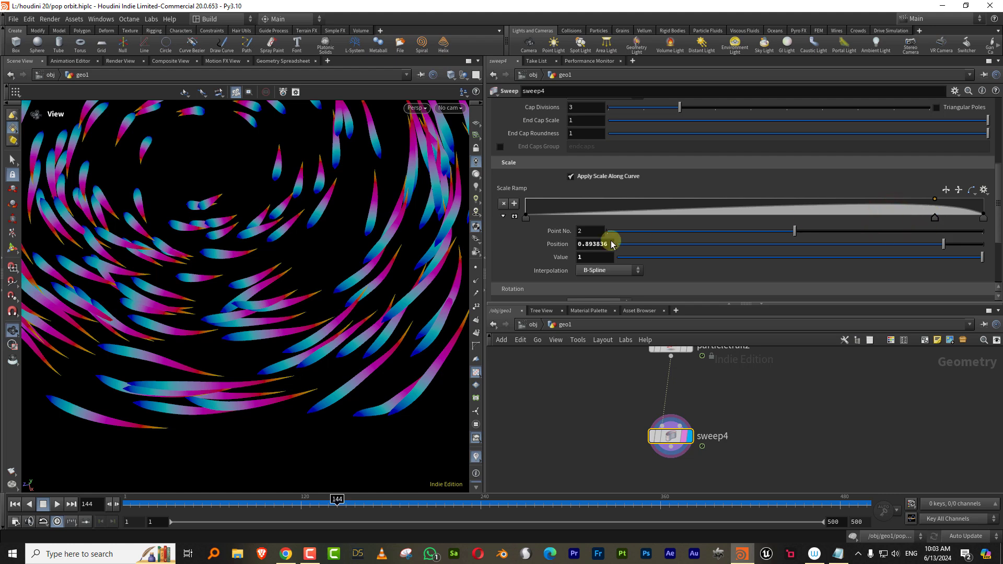
{"action": "right_click_drag", "start_coordinate": [314, 308], "coordinate": [220, 364]}
{"action": "middle_click_drag", "start_coordinate": [214, 327], "coordinate": [204, 347]}
{"action": "left_click", "coordinate": [189, 505]}
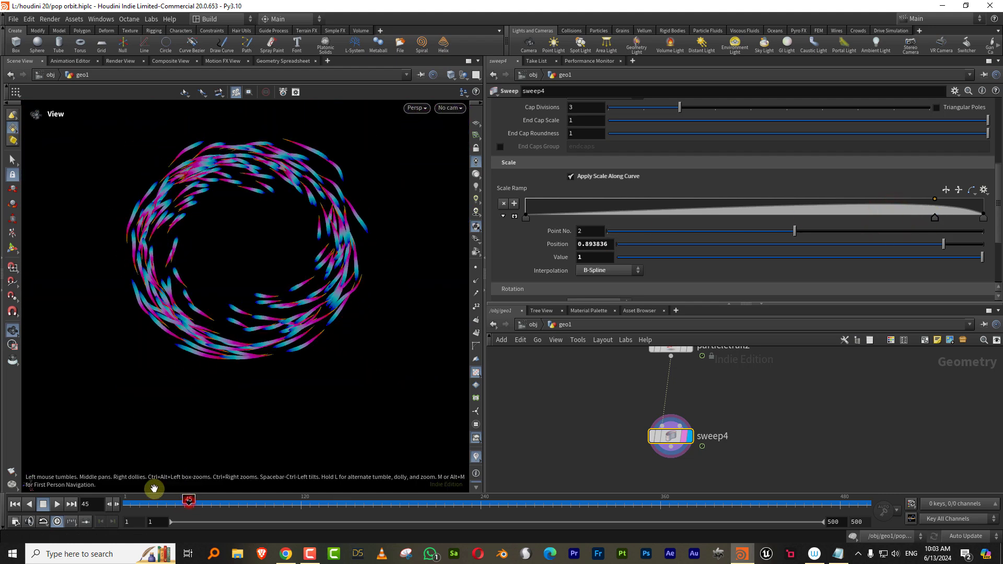
{"action": "left_click", "coordinate": [58, 505]}
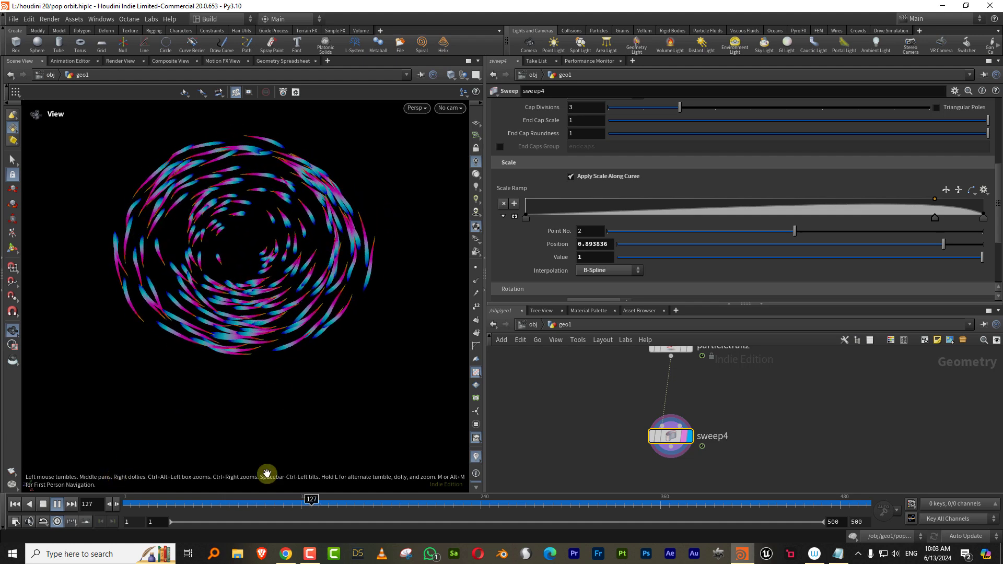
{"action": "left_click_drag", "start_coordinate": [297, 502], "coordinate": [315, 500]}
Open the particle trail's shape settings and try a slightly lower Length End
{"action": "middle_click_drag", "start_coordinate": [758, 383], "coordinate": [729, 484]}
{"action": "middle_click_drag", "start_coordinate": [705, 422], "coordinate": [712, 415]}
{"action": "left_click_drag", "start_coordinate": [713, 418], "coordinate": [615, 462]}
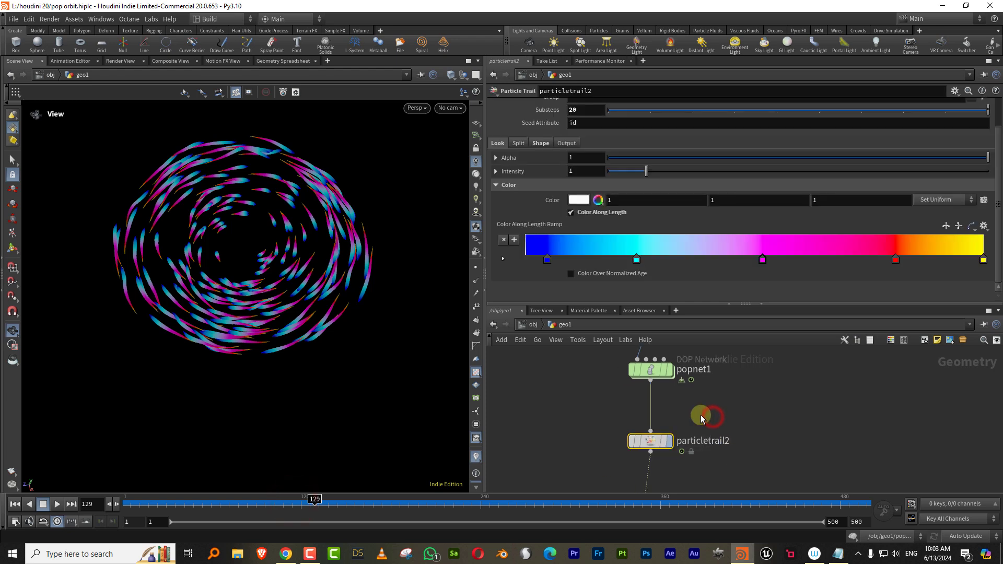
{"action": "left_click", "coordinate": [518, 143]}
{"action": "left_click", "coordinate": [541, 144]}
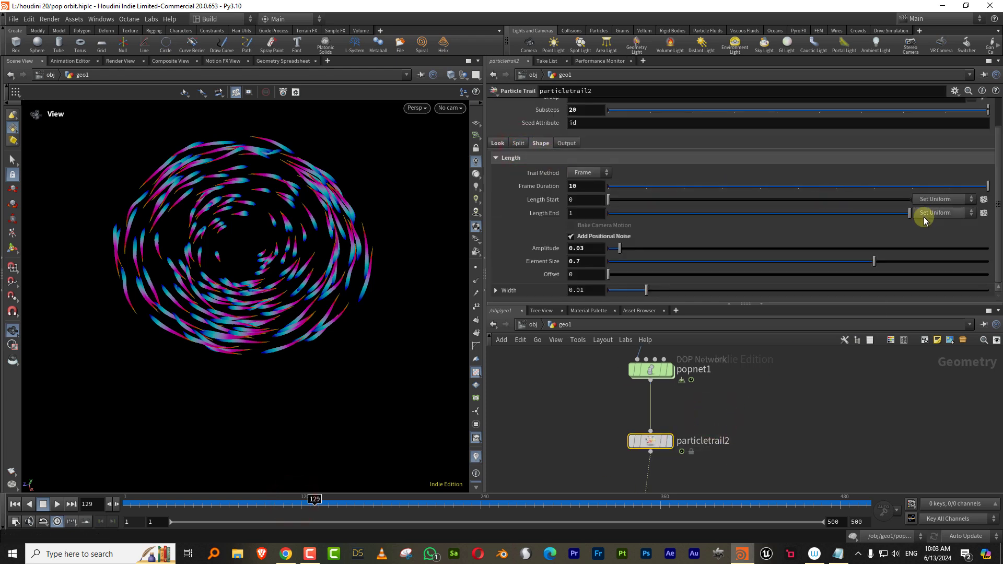
{"action": "left_click_drag", "start_coordinate": [855, 214], "coordinate": [845, 215]}
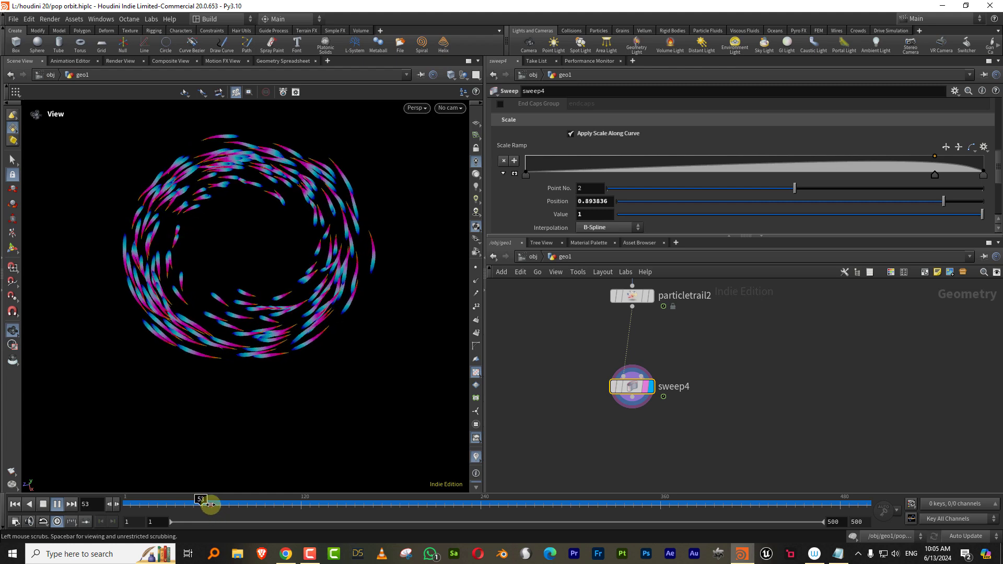
Scrub to frame 126 and add a second Sweep node beside the round-tube sweep
{"action": "left_click_drag", "start_coordinate": [213, 503], "coordinate": [310, 503]}
{"action": "middle_click_drag", "start_coordinate": [617, 386], "coordinate": [697, 389]}
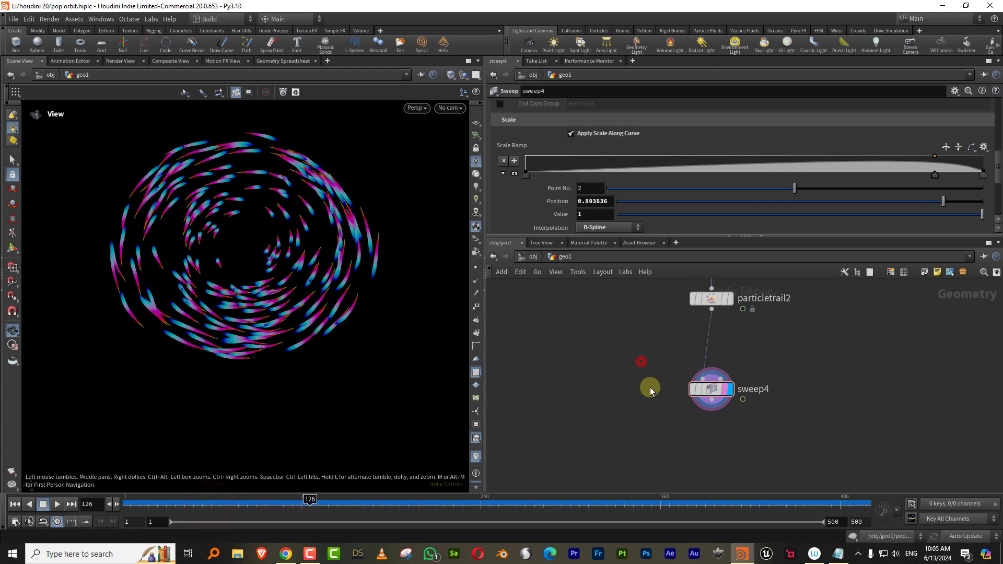
{"action": "key", "text": "Tab"}
{"action": "mouse_move", "coordinate": [667, 381]}
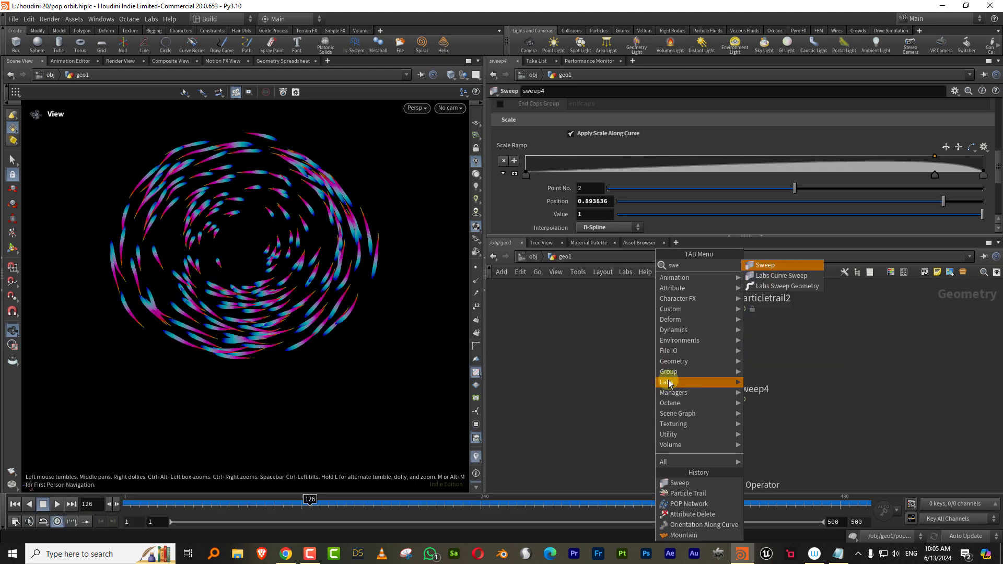
{"action": "left_click", "coordinate": [766, 264]}
{"action": "left_click", "coordinate": [616, 388]}
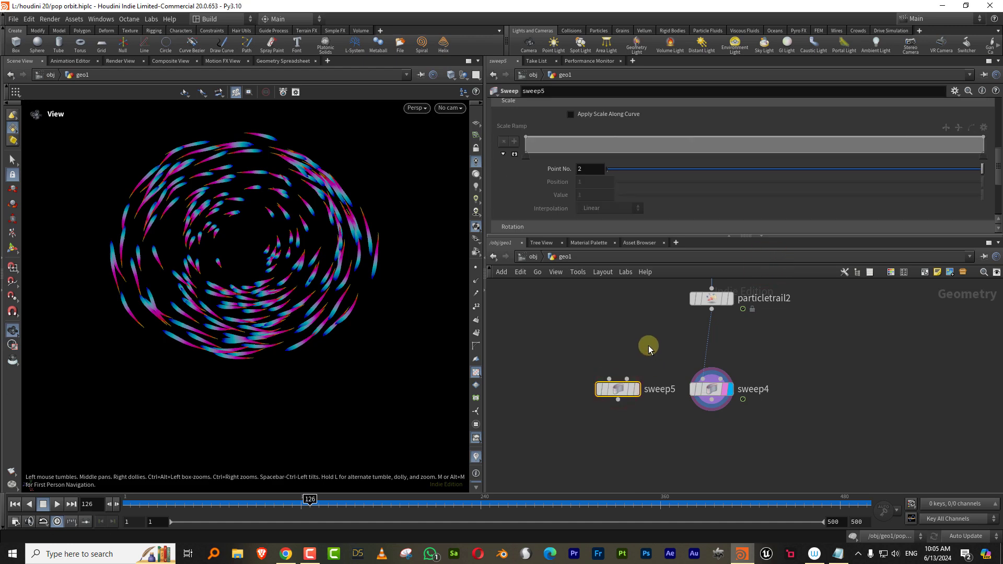
Add a Carve node above the new sweep and feed it from the particle trail's output
{"action": "middle_click_drag", "start_coordinate": [649, 346], "coordinate": [673, 349]}
{"action": "key", "text": "Tab"}
{"action": "type", "text": "carve"}
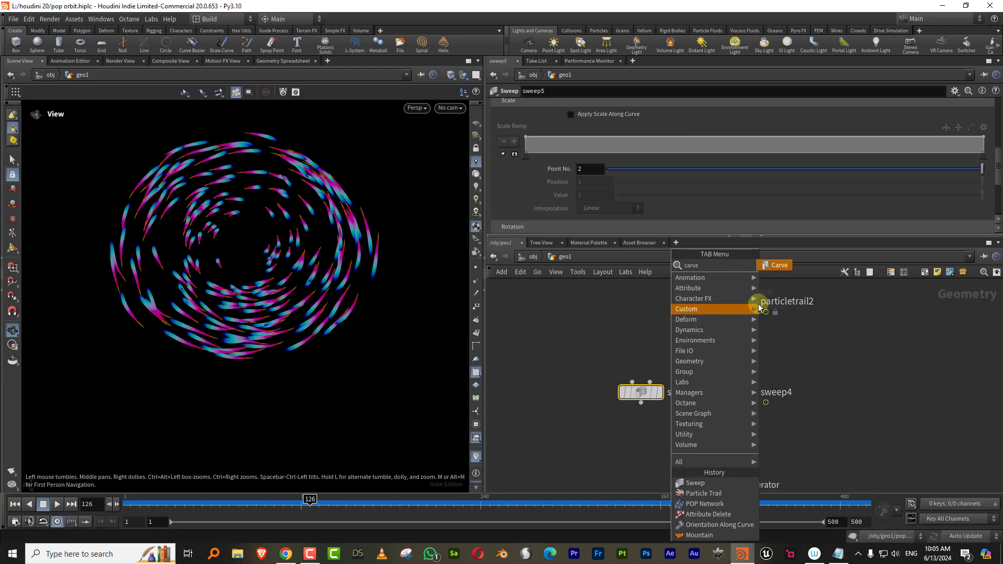
{"action": "left_click", "coordinate": [777, 265]}
{"action": "left_click", "coordinate": [648, 343]}
{"action": "left_click_drag", "start_coordinate": [734, 312], "coordinate": [659, 332]}
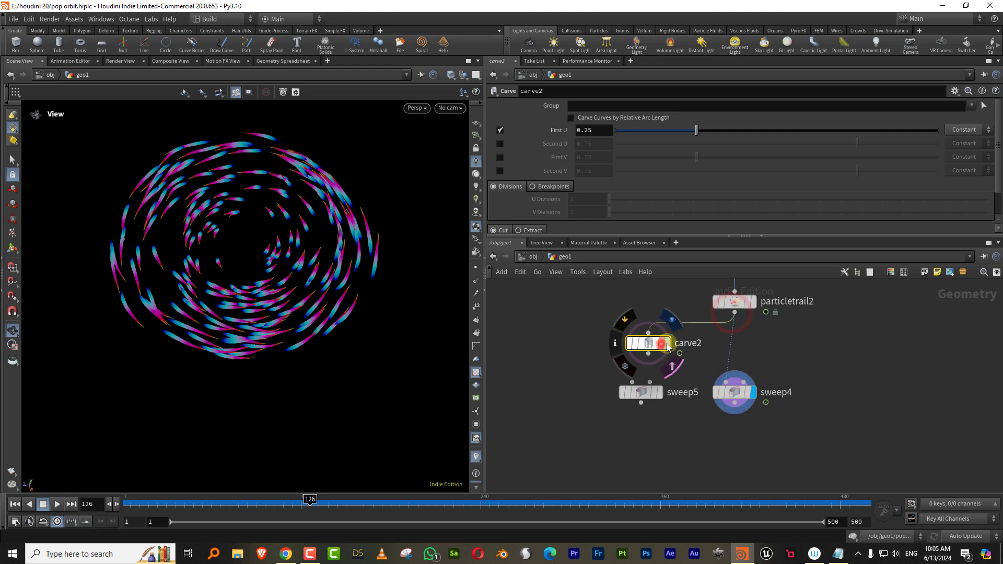
Display the Carve node, turn off First U, and enable Second U at 0.6
{"action": "left_click", "coordinate": [667, 343]}
{"action": "scroll", "coordinate": [297, 291], "scroll_direction": "up", "scroll_amount": 3}
{"action": "mouse_move", "coordinate": [711, 132]}
{"action": "left_mouse_down"}
{"action": "mouse_move", "coordinate": [738, 137]}
{"action": "mouse_move", "coordinate": [709, 138]}
{"action": "left_mouse_up"}
{"action": "left_click", "coordinate": [500, 130]}
{"action": "left_click", "coordinate": [500, 144]}
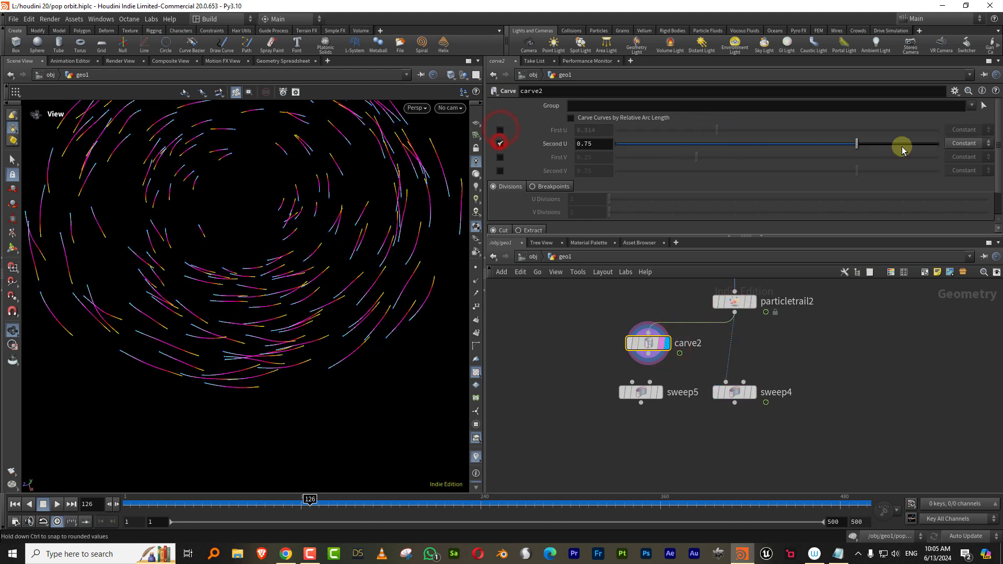
{"action": "left_click_drag", "start_coordinate": [907, 150], "coordinate": [809, 151]}
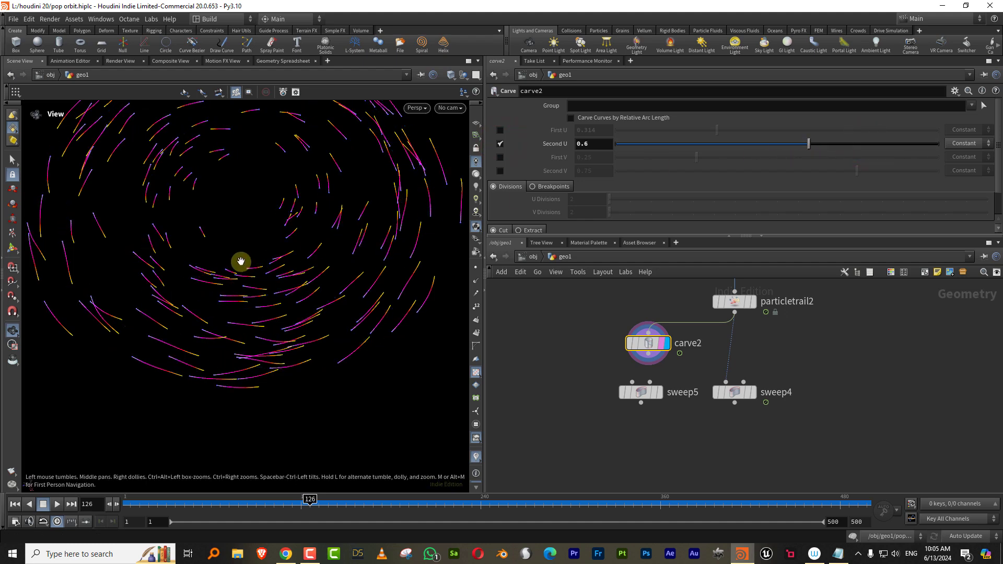
Template the particle trail behind the carved curves for comparison and set the carve's Second U to 0.527
{"action": "left_click", "coordinate": [748, 393]}
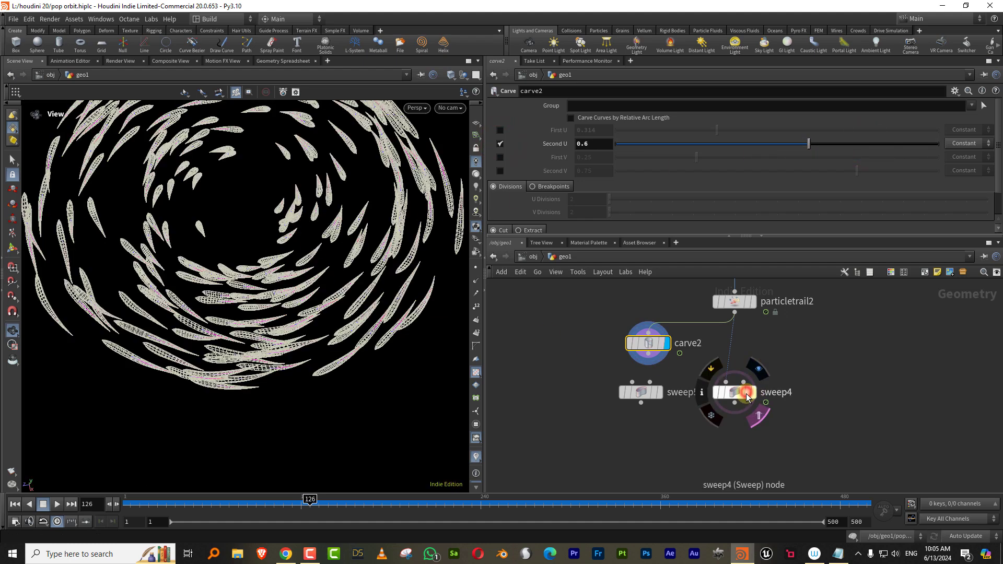
{"action": "left_click", "coordinate": [750, 302]}
{"action": "scroll", "coordinate": [258, 302], "scroll_direction": "up", "scroll_amount": 5}
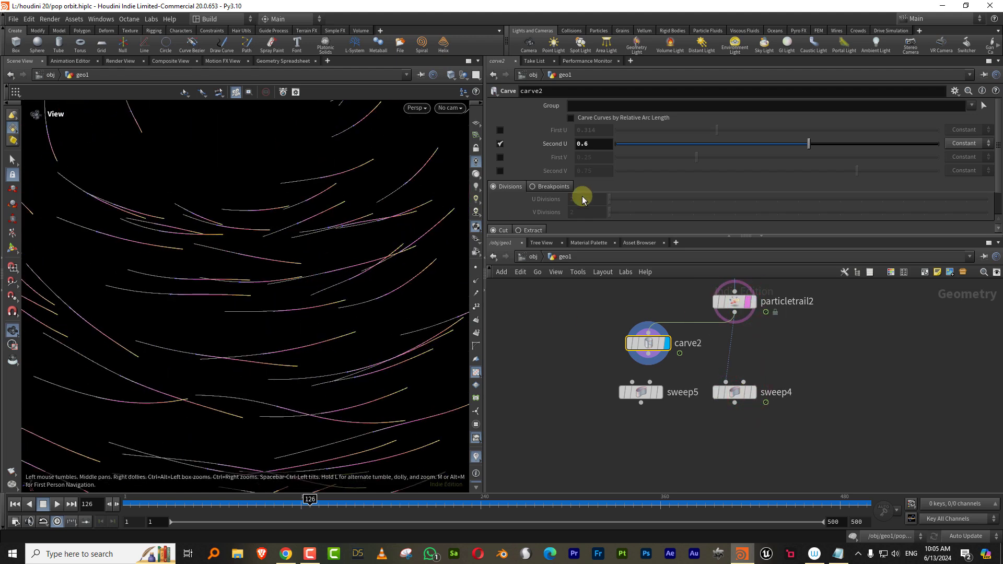
{"action": "left_click_drag", "start_coordinate": [815, 145], "coordinate": [778, 154]}
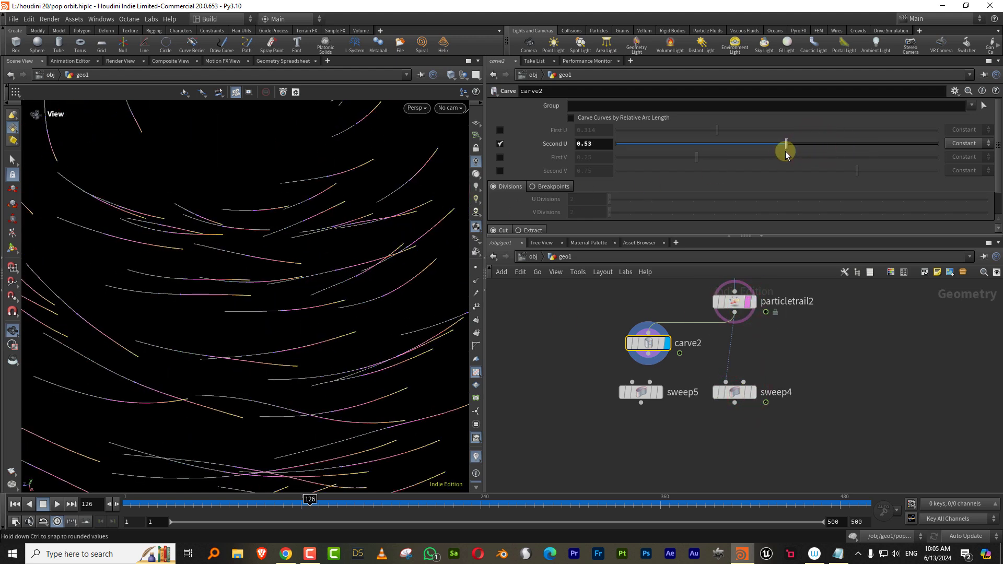
Place the new sweep below the Carve node, connect the carve's output to its first input, and display it
{"action": "left_click_drag", "start_coordinate": [640, 393], "coordinate": [618, 437]}
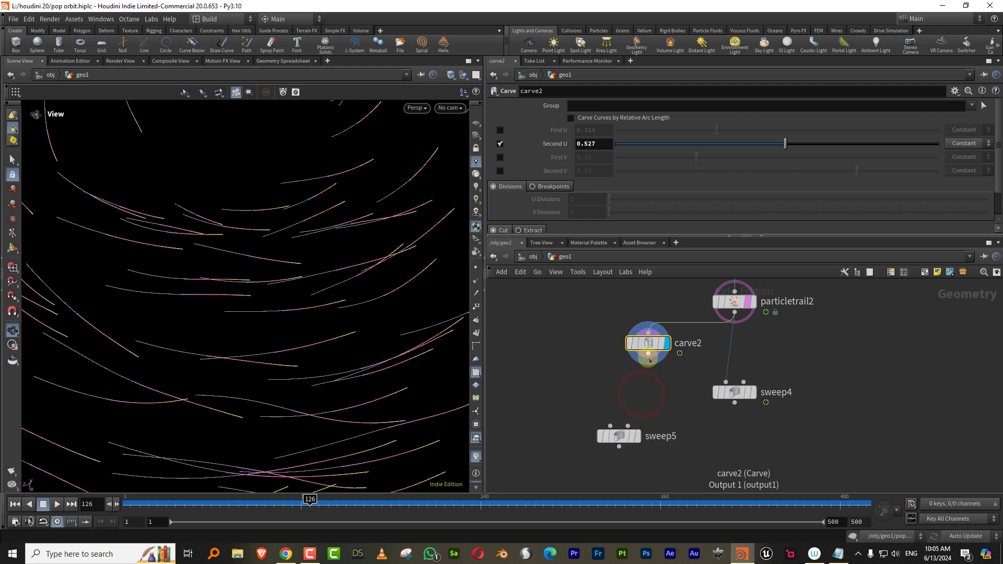
{"action": "left_click_drag", "start_coordinate": [649, 354], "coordinate": [610, 426]}
{"action": "left_click", "coordinate": [635, 437]}
{"action": "left_click", "coordinate": [642, 441]}
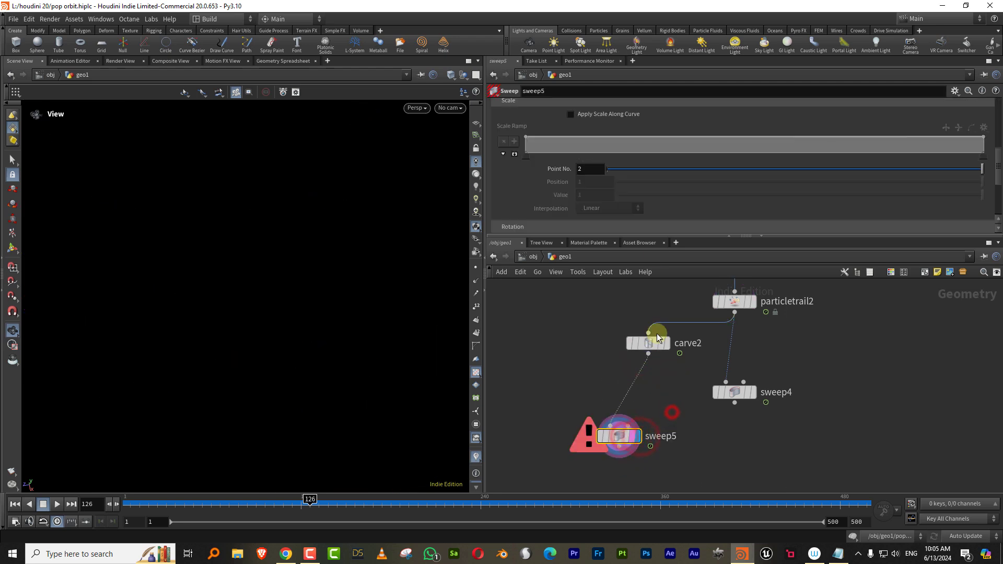
Set the new sweep's Surface Shape to Ribbon
{"action": "left_click_drag", "start_coordinate": [998, 167], "coordinate": [861, 120]}
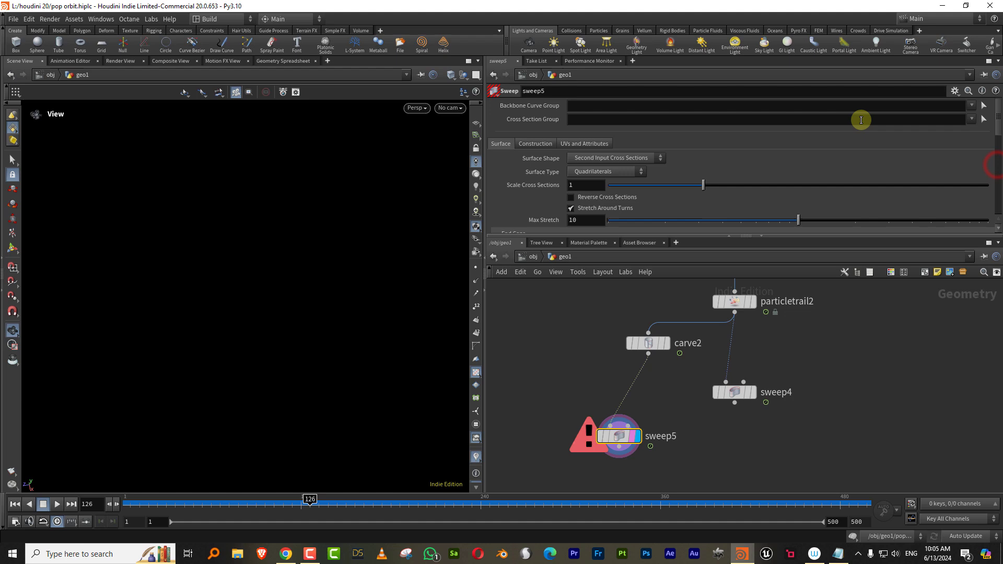
{"action": "left_click", "coordinate": [605, 173]}
{"action": "left_click", "coordinate": [615, 158]}
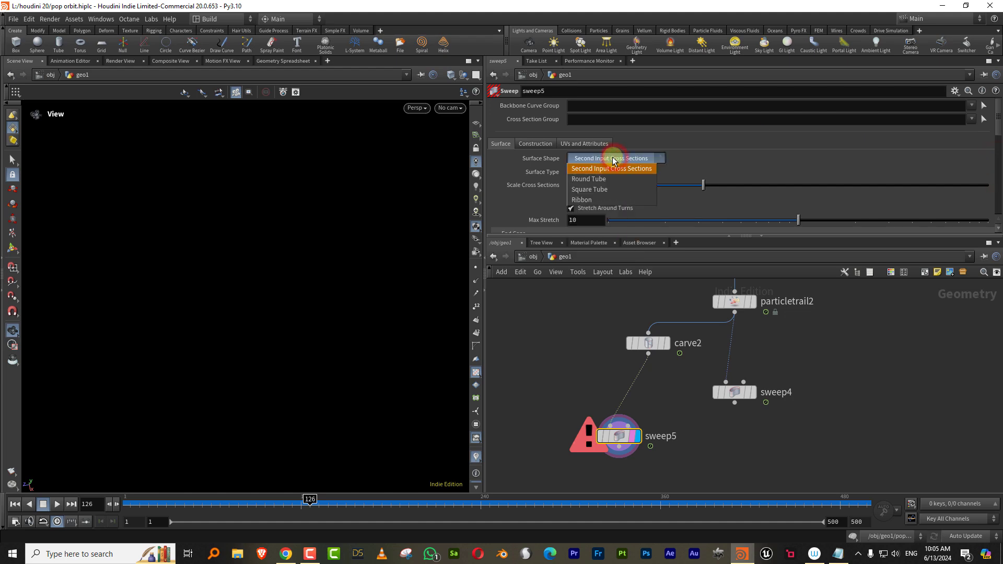
{"action": "left_click", "coordinate": [595, 201]}
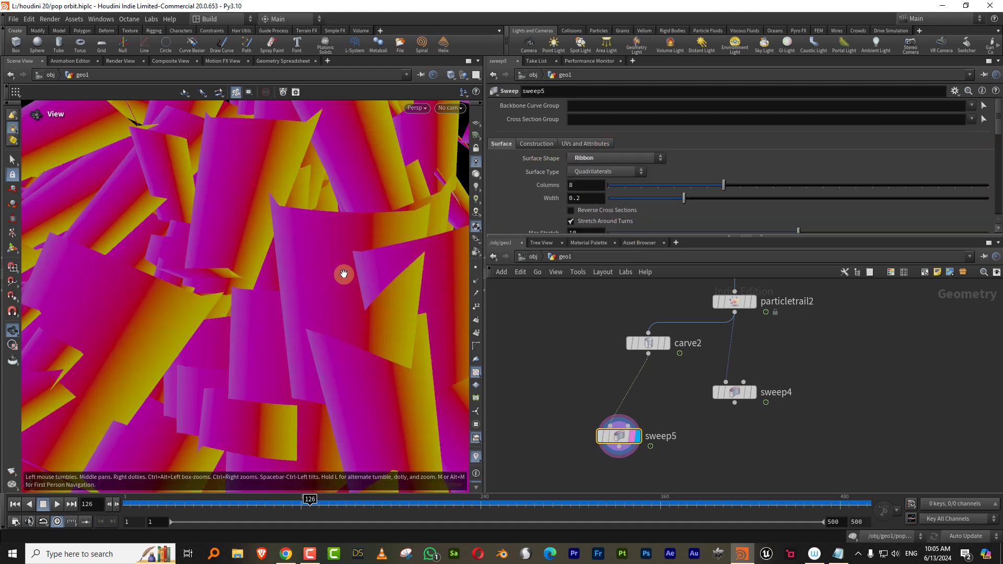
Reduce the ribbon sweep to 1 column with a Width of 0.026
{"action": "scroll", "coordinate": [342, 274], "scroll_direction": "down", "scroll_amount": 5}
{"action": "left_click_drag", "start_coordinate": [688, 187], "coordinate": [529, 206]}
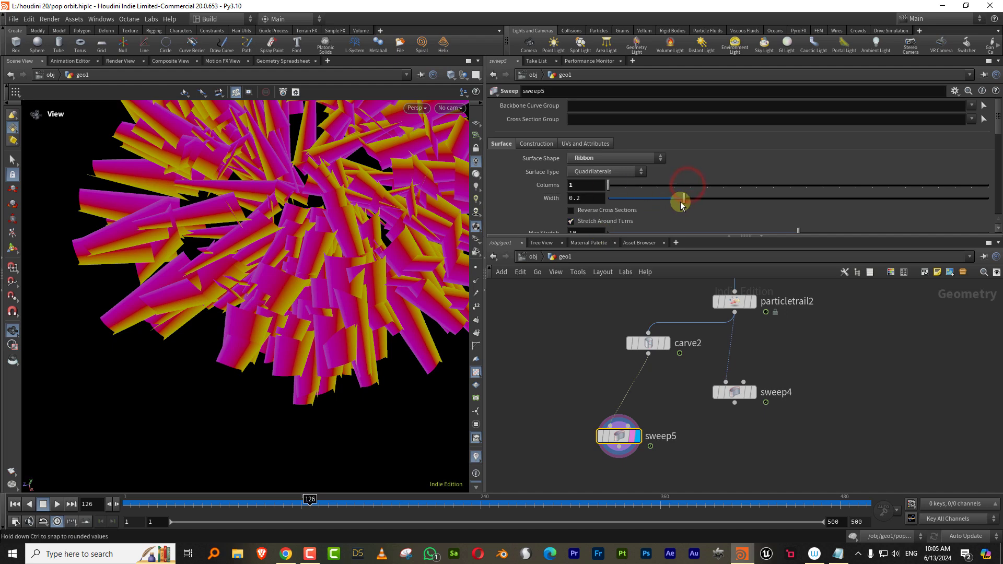
{"action": "left_click_drag", "start_coordinate": [673, 199], "coordinate": [619, 202]}
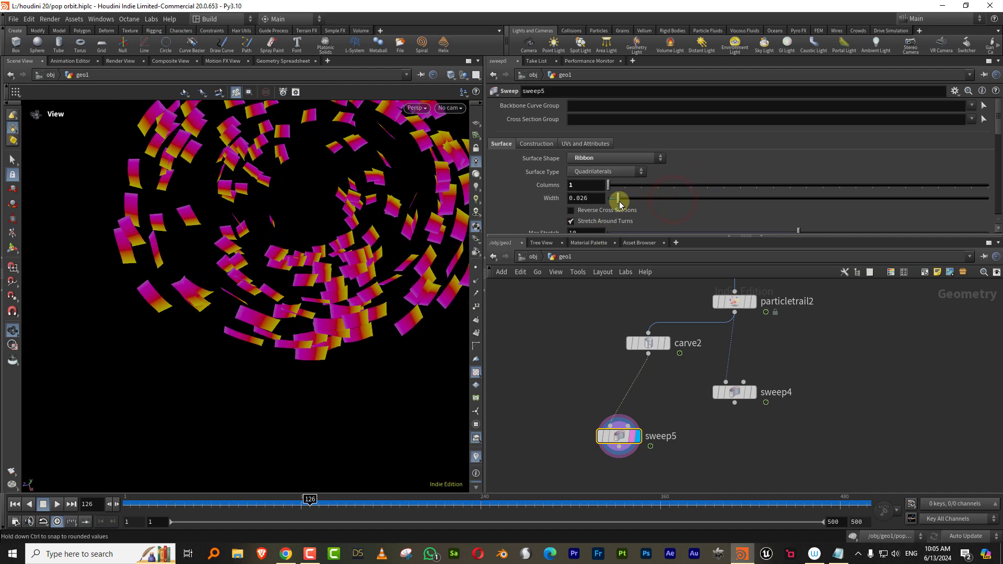
Template the round-tube sweep as a wireframe, inspect the ribbons against it, and enlarge the parameter area
{"action": "left_click", "coordinate": [749, 392]}
{"action": "scroll", "coordinate": [383, 255], "scroll_direction": "up", "scroll_amount": 4}
{"action": "left_click_drag", "start_coordinate": [383, 254], "coordinate": [370, 252]}
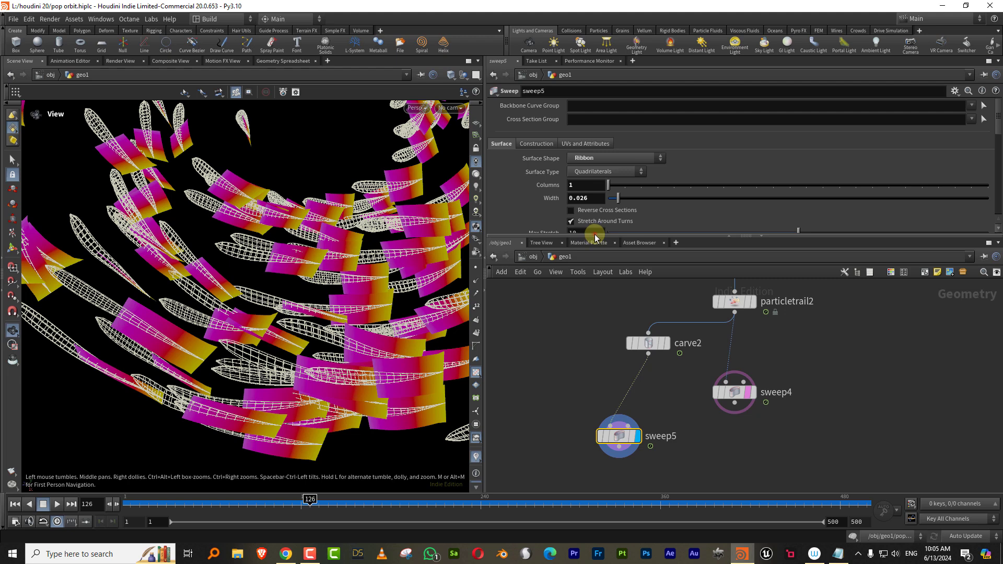
{"action": "left_click_drag", "start_coordinate": [596, 237], "coordinate": [580, 327]}
{"action": "left_click_drag", "start_coordinate": [316, 259], "coordinate": [326, 270]}
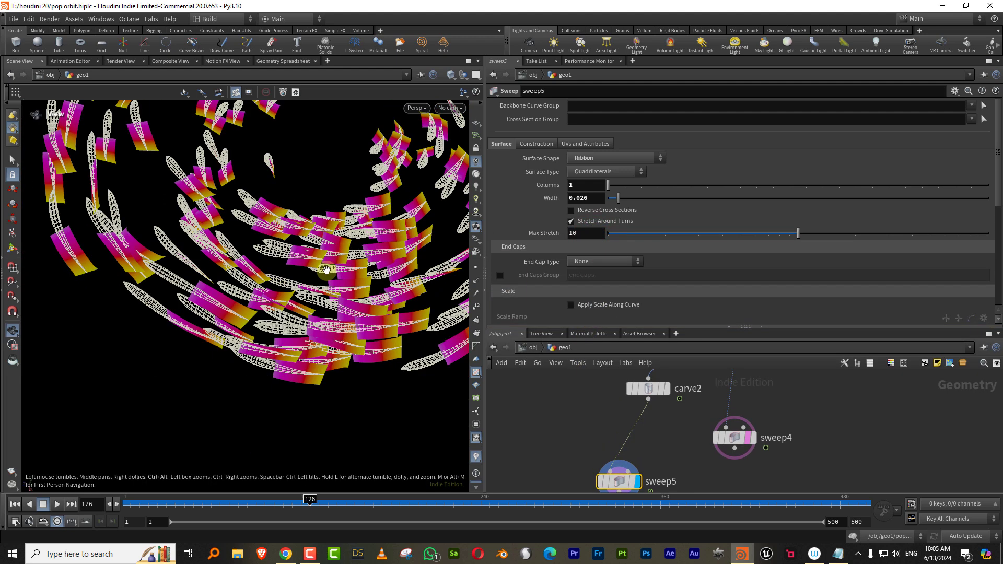
Set the ribbon sweep's Target Up Vector to Y Axis
{"action": "left_click", "coordinate": [536, 144]}
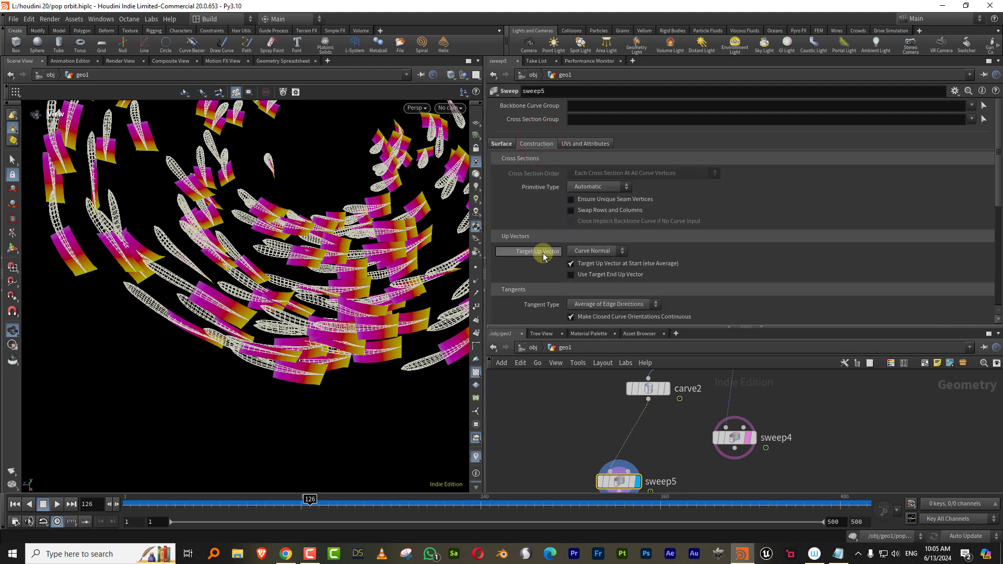
{"action": "left_click", "coordinate": [584, 251]}
{"action": "left_click", "coordinate": [583, 283]}
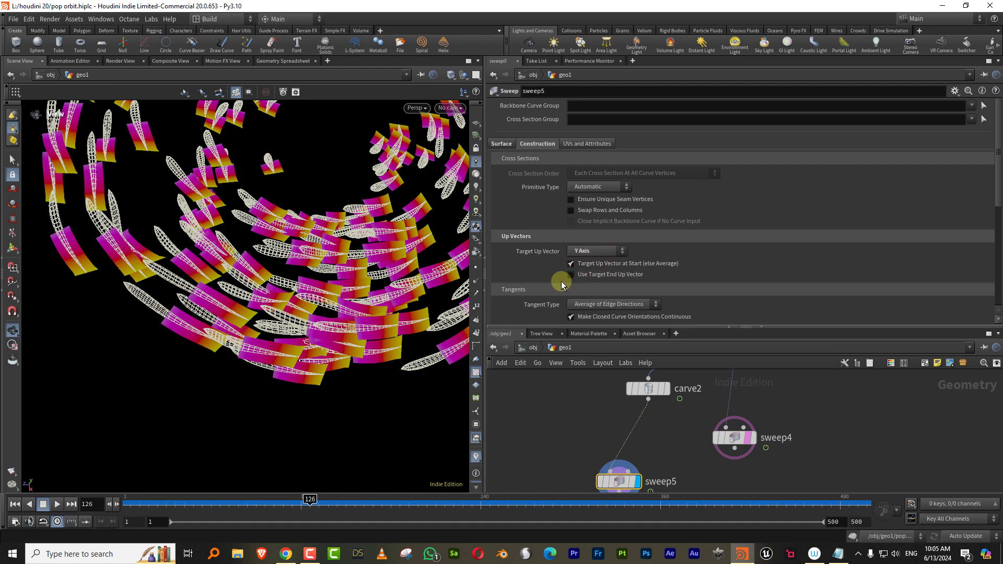
Return the Target Up Vector to Curve Normal and play the animation to compare the ribbon orientation
{"action": "left_click", "coordinate": [615, 251]}
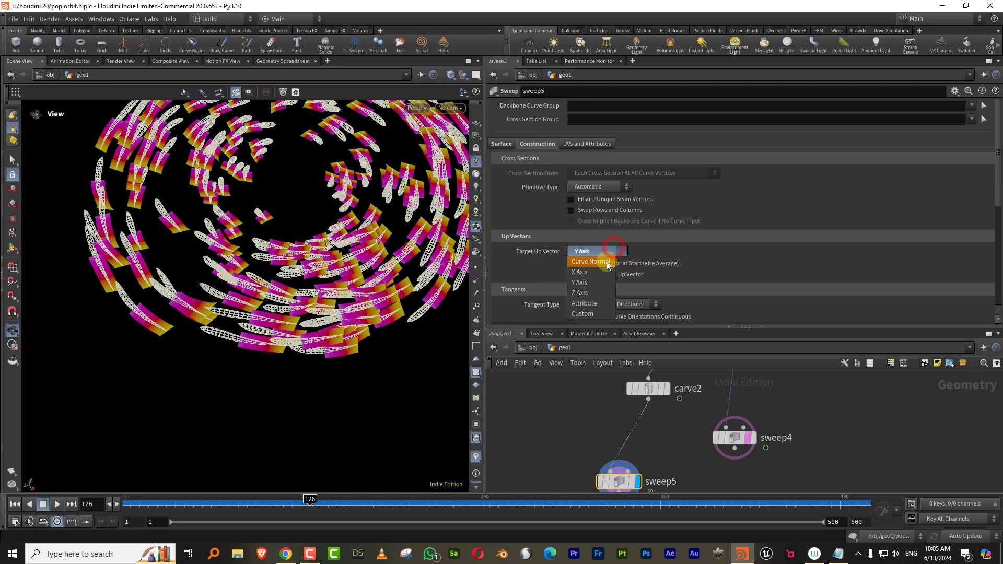
{"action": "left_click", "coordinate": [588, 260]}
{"action": "left_click_drag", "start_coordinate": [255, 504], "coordinate": [322, 495]}
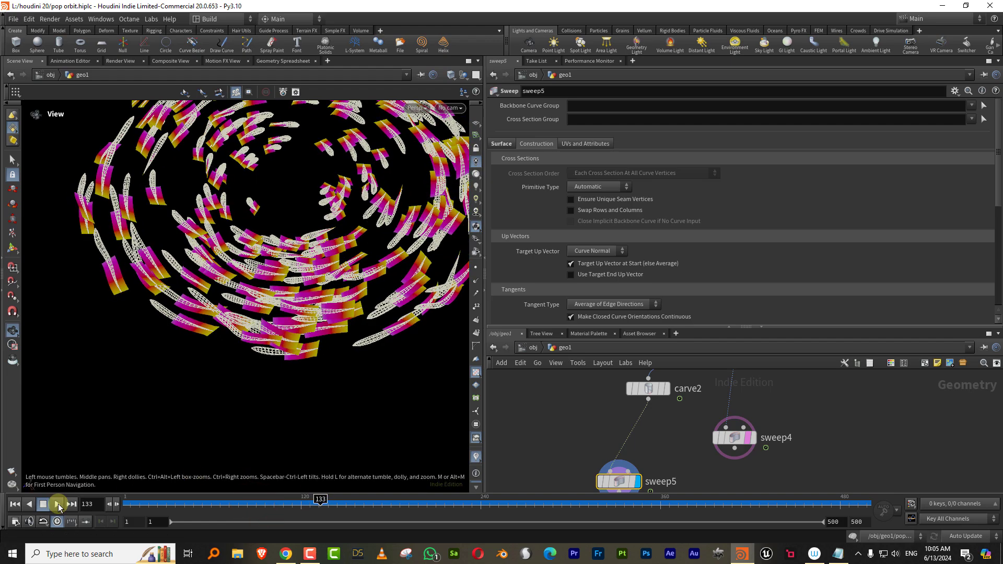
{"action": "left_click", "coordinate": [57, 504]}
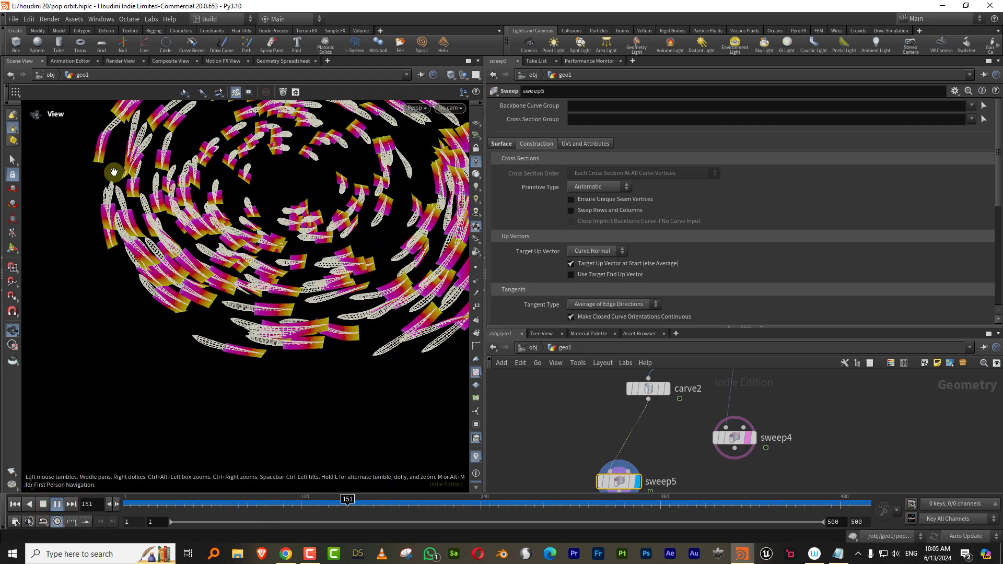
{"action": "left_click", "coordinate": [308, 504]}
Choose Y Axis again as the ribbons' Target Up Vector, play the animation to check it, and go to frame 73
{"action": "left_click", "coordinate": [605, 250]}
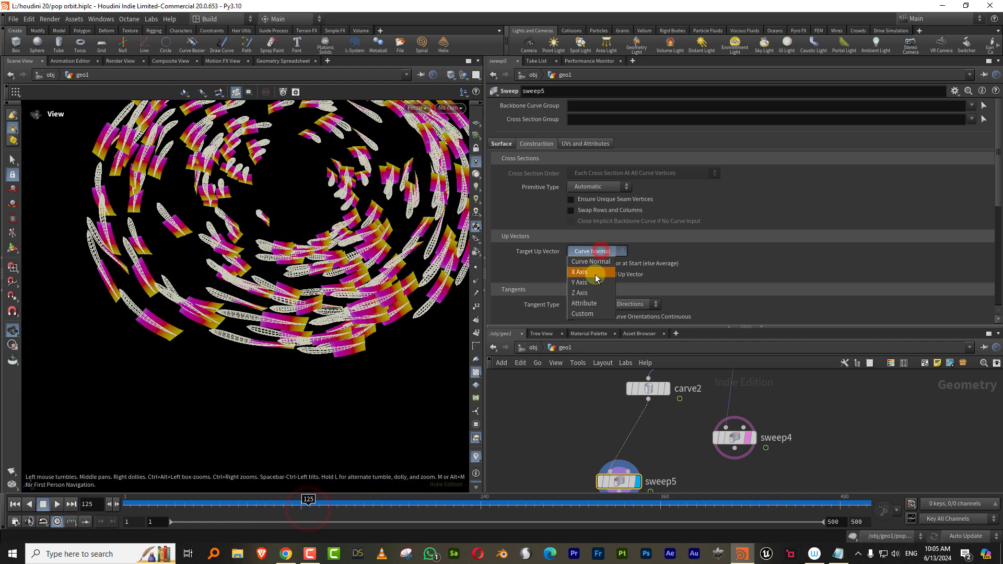
{"action": "left_click", "coordinate": [594, 281]}
{"action": "left_click", "coordinate": [57, 505]}
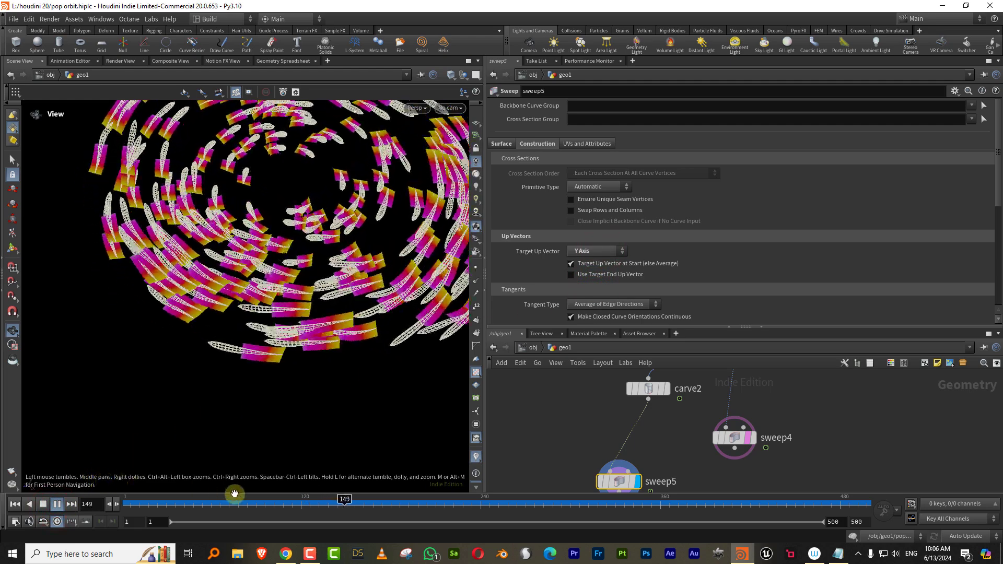
{"action": "left_click", "coordinate": [231, 504]}
{"action": "left_click", "coordinate": [670, 455]}
Enable Apply Scale Along Curve on the ribbon sweep and give the scale ramp's first point B-Spline interpolation and value 0
{"action": "left_click", "coordinate": [502, 144]}
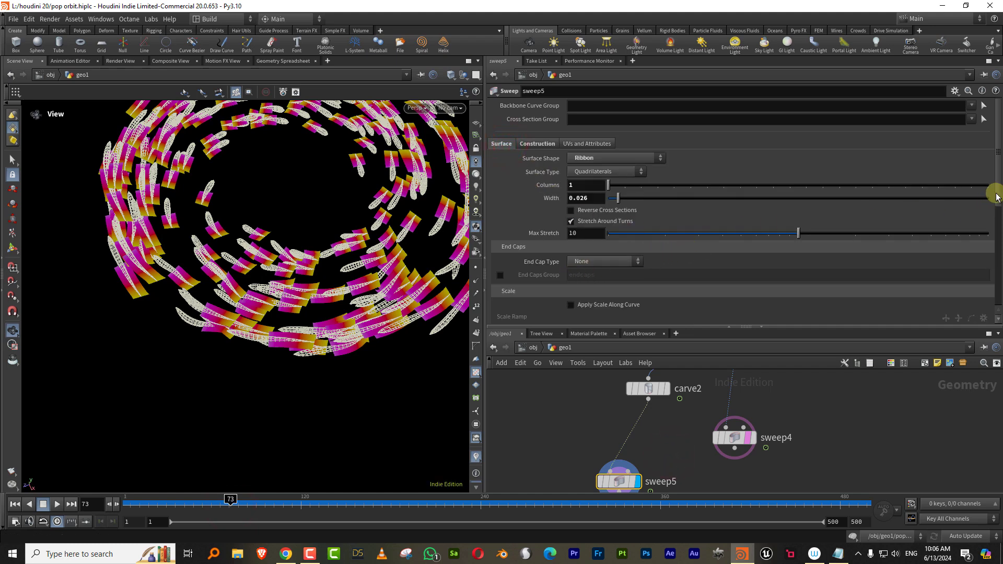
{"action": "scroll", "coordinate": [996, 197], "scroll_direction": "down", "scroll_amount": 3}
{"action": "left_click", "coordinate": [609, 202]}
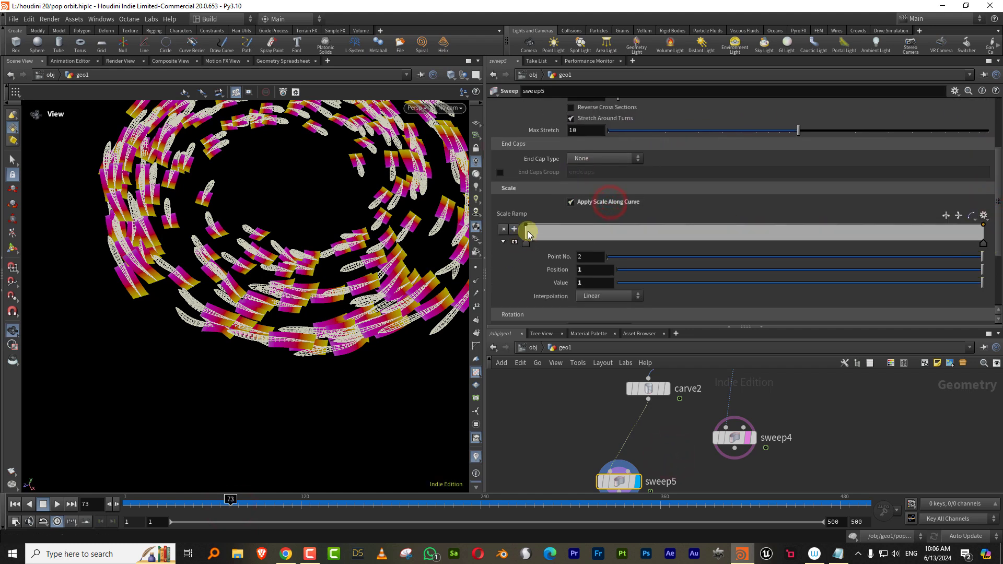
{"action": "left_click", "coordinate": [525, 243]}
{"action": "left_click", "coordinate": [609, 296]}
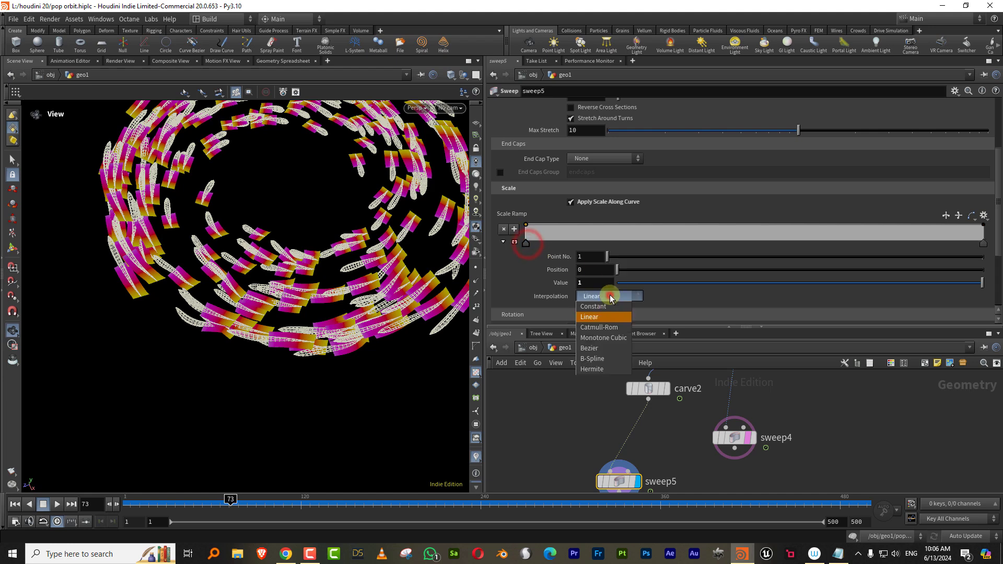
{"action": "left_click", "coordinate": [601, 355]}
{"action": "left_click_drag", "start_coordinate": [525, 233], "coordinate": [524, 247]}
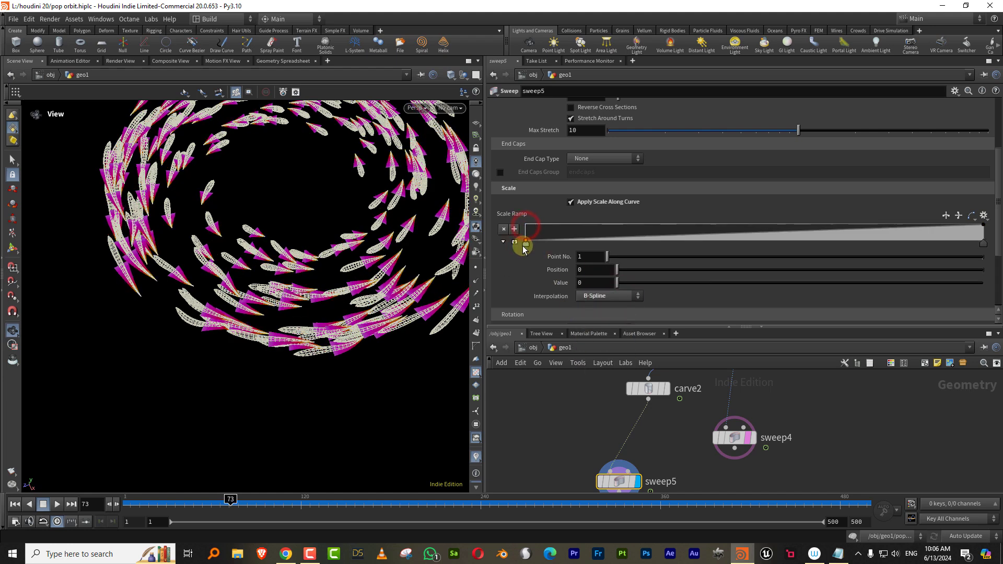
Reverse the ribbon's scale ramp, move its zero-value end point to about position 0.58, and set the Width to 0.017
{"action": "left_click", "coordinate": [955, 217]}
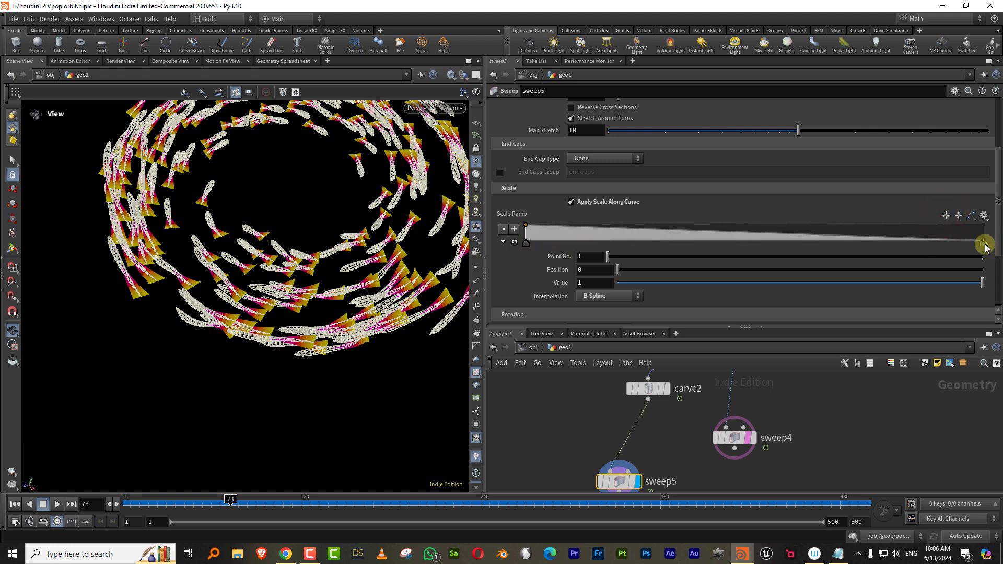
{"action": "left_click_drag", "start_coordinate": [984, 247], "coordinate": [791, 255]}
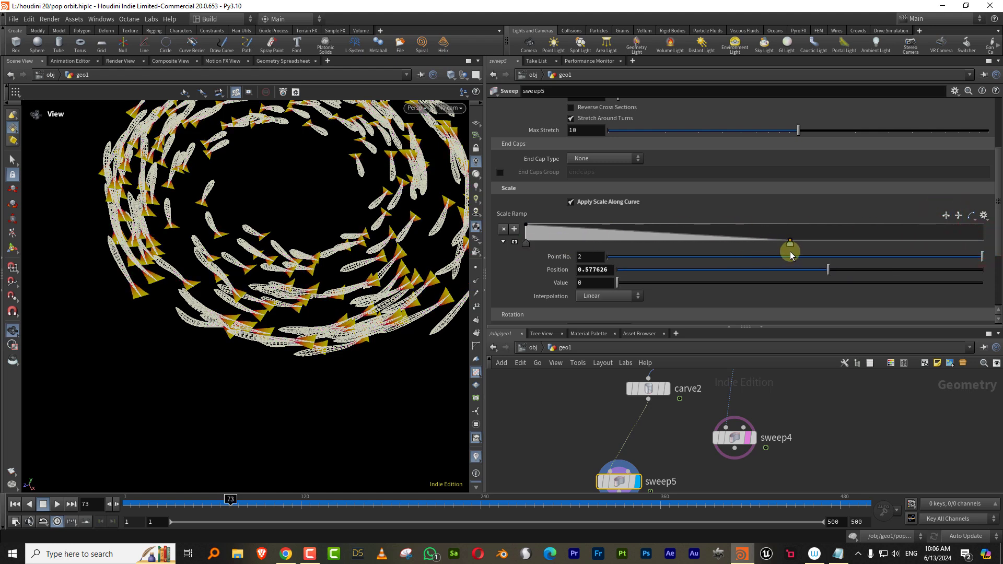
{"action": "left_click_drag", "start_coordinate": [997, 158], "coordinate": [997, 110]}
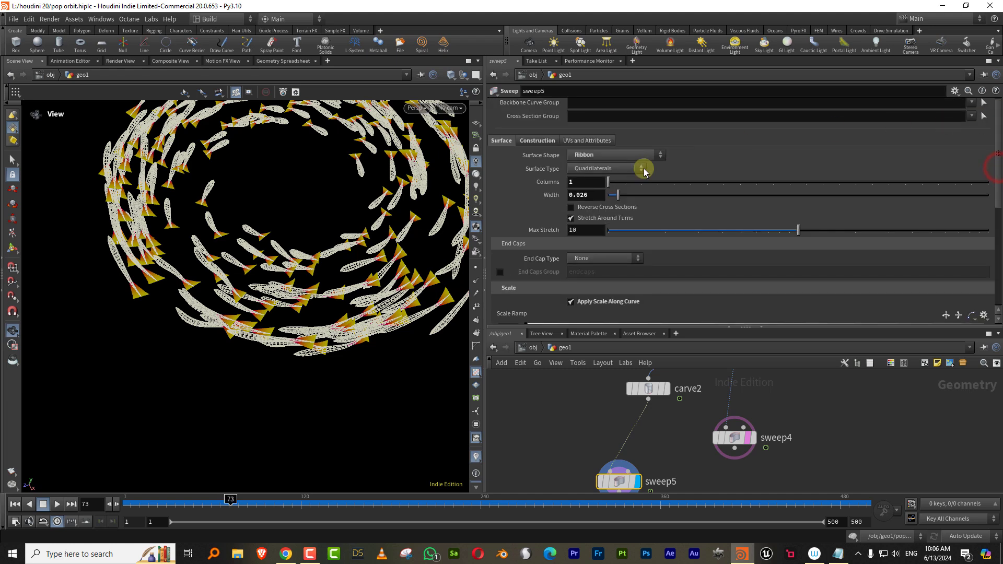
{"action": "left_click_drag", "start_coordinate": [617, 196], "coordinate": [617, 197]}
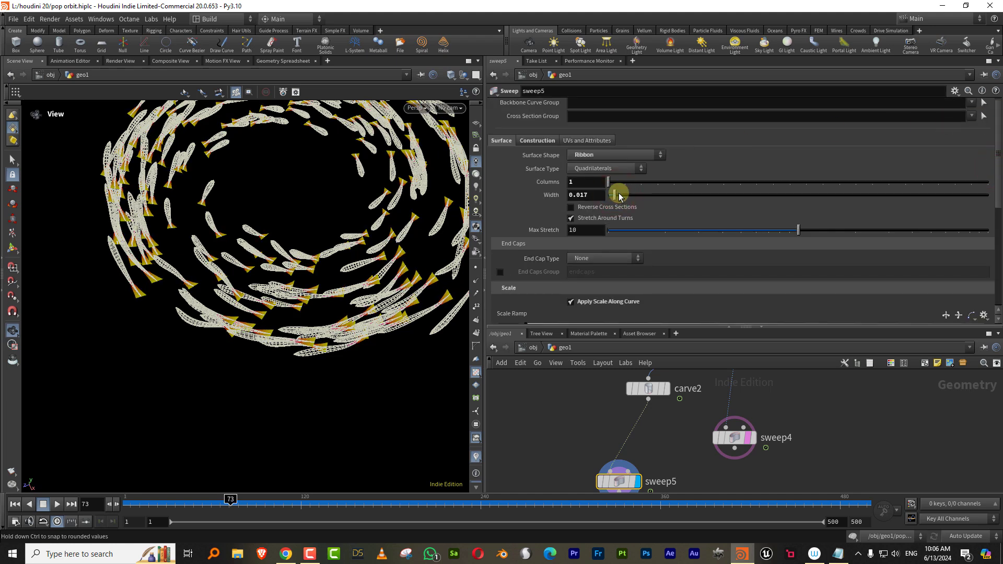
Add a Merge node combining sweep5 and sweep4, display it, and play the animation to check the combined shapes, going to frame 126
{"action": "left_click_drag", "start_coordinate": [687, 328], "coordinate": [690, 208]}
{"action": "middle_click_drag", "start_coordinate": [688, 339], "coordinate": [676, 263]}
{"action": "left_click", "coordinate": [687, 331]}
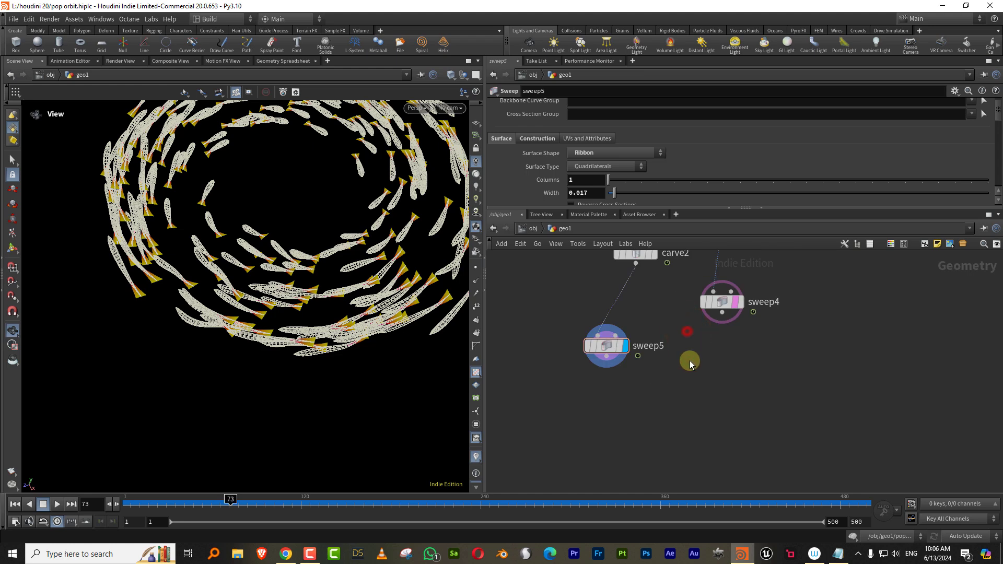
{"action": "key", "text": "Tab"}
{"action": "type", "text": "m"}
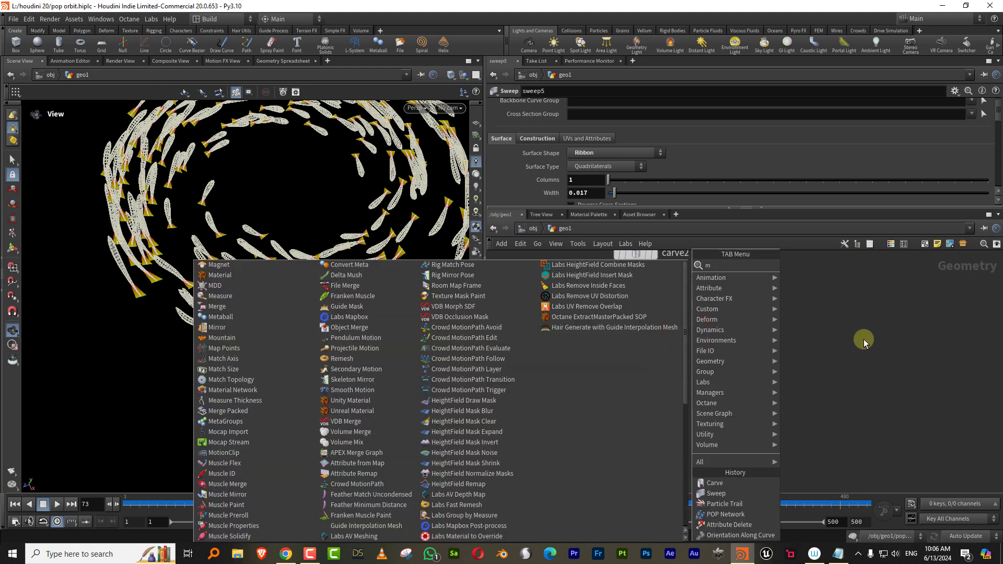
{"action": "key", "text": "BackSpace"}
{"action": "type", "text": "mer"}
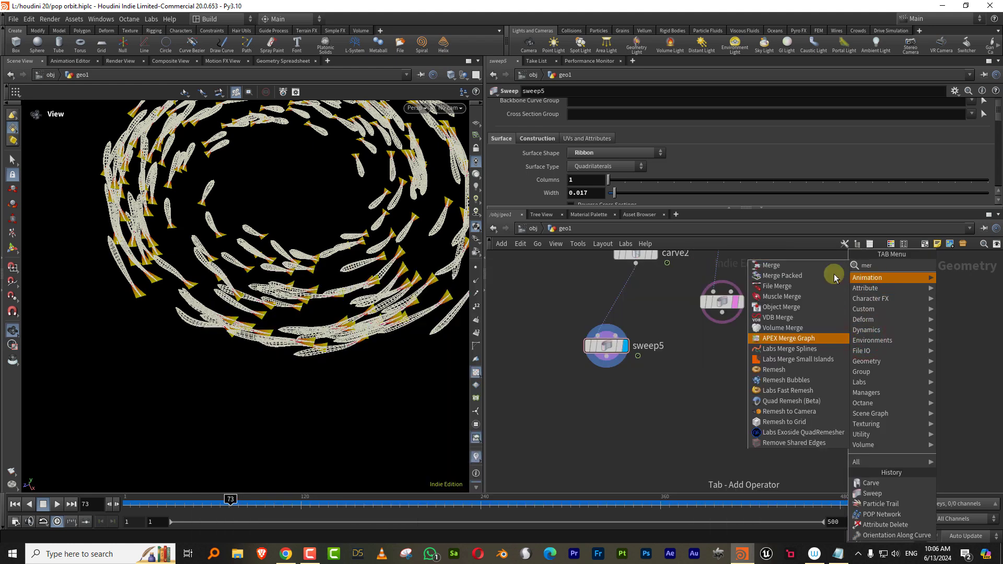
{"action": "left_click", "coordinate": [794, 265]}
{"action": "left_click", "coordinate": [661, 418]}
{"action": "left_click", "coordinate": [57, 504]}
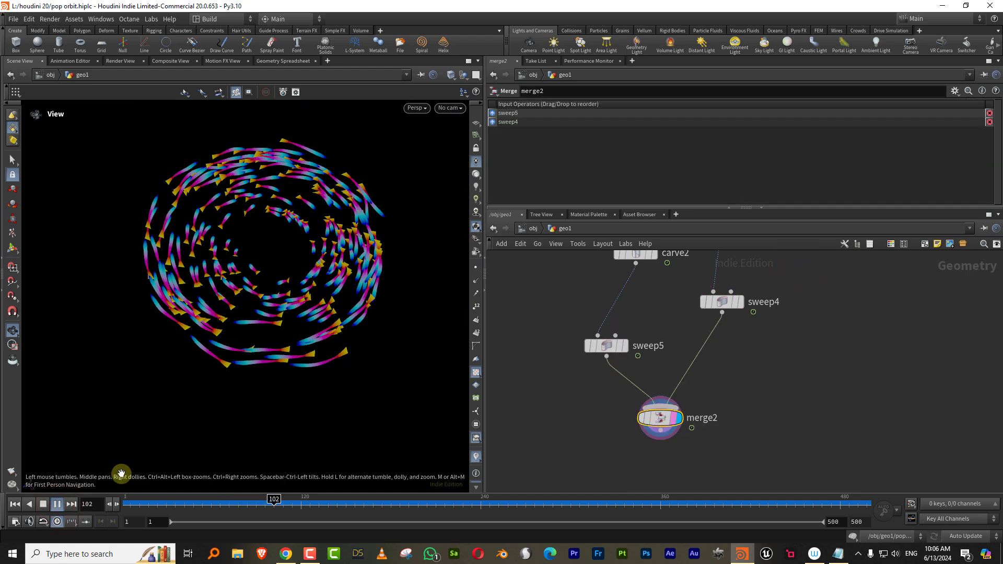
{"action": "left_click_drag", "start_coordinate": [299, 507], "coordinate": [310, 505]}
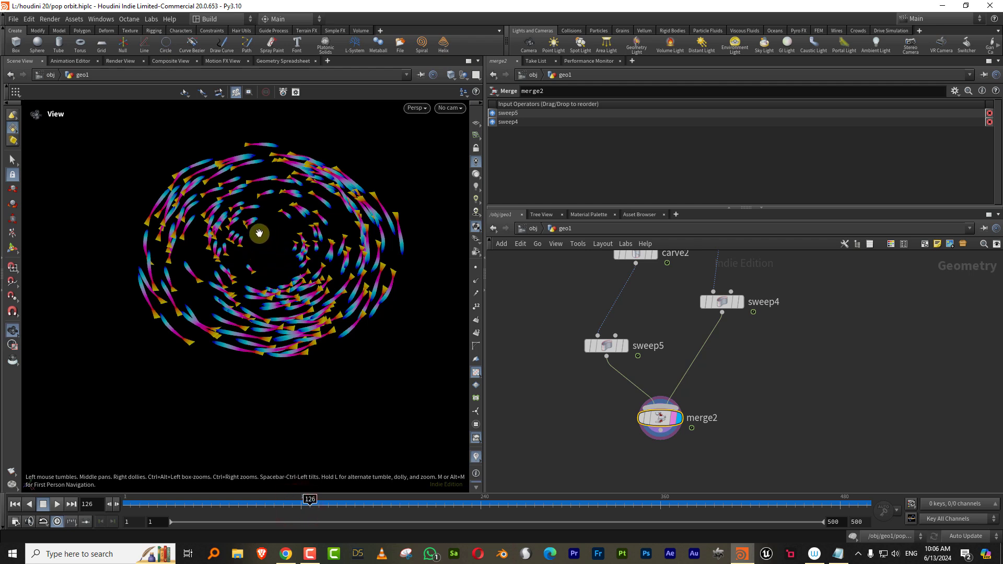
Tidy the network by aligning carve2 above sweep5 and shifting merge2 aside, and frame the merged shapes closer in the viewport
{"action": "middle_click_drag", "start_coordinate": [635, 253], "coordinate": [614, 339]}
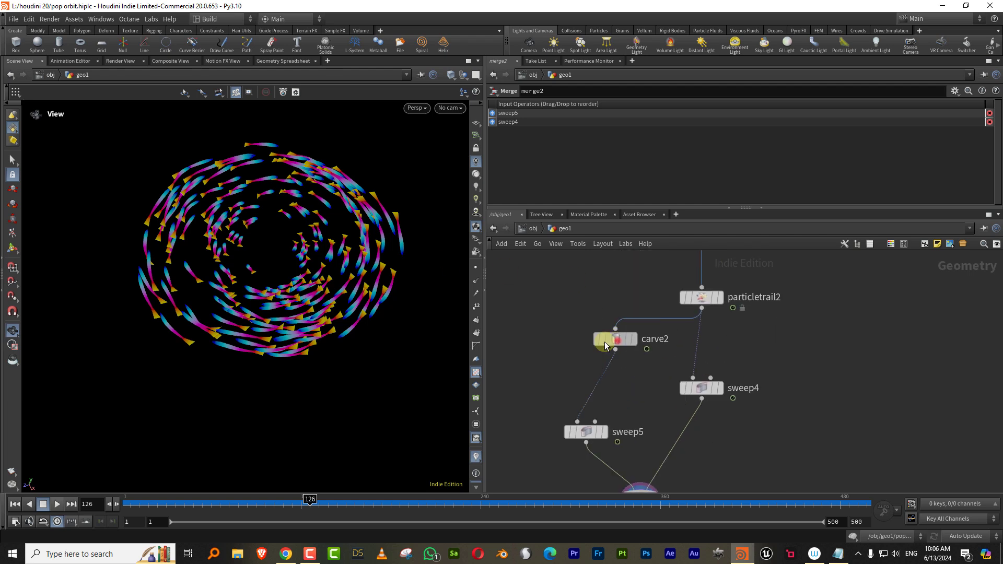
{"action": "left_click_drag", "start_coordinate": [605, 345], "coordinate": [576, 349]}
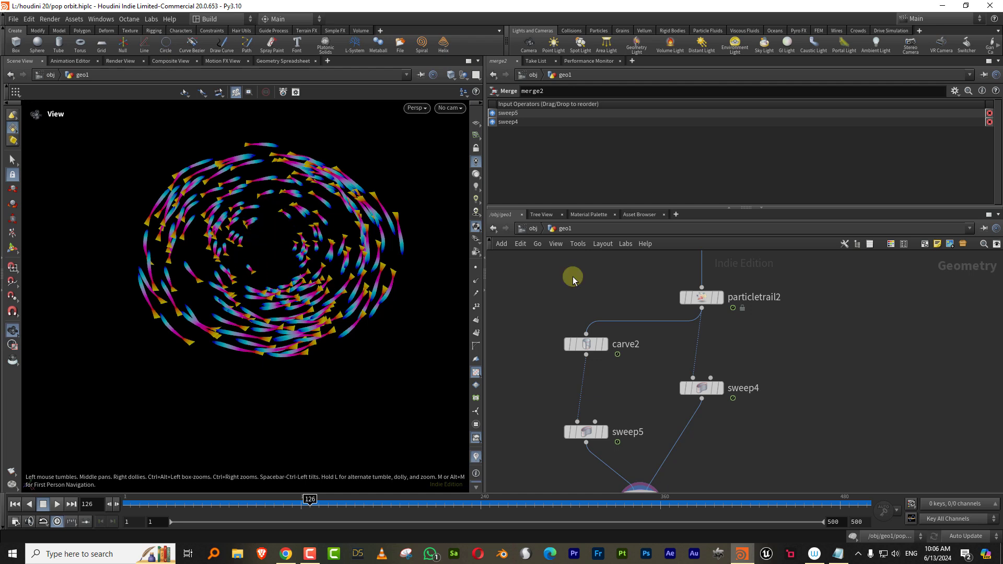
{"action": "middle_click_drag", "start_coordinate": [648, 398], "coordinate": [656, 365]}
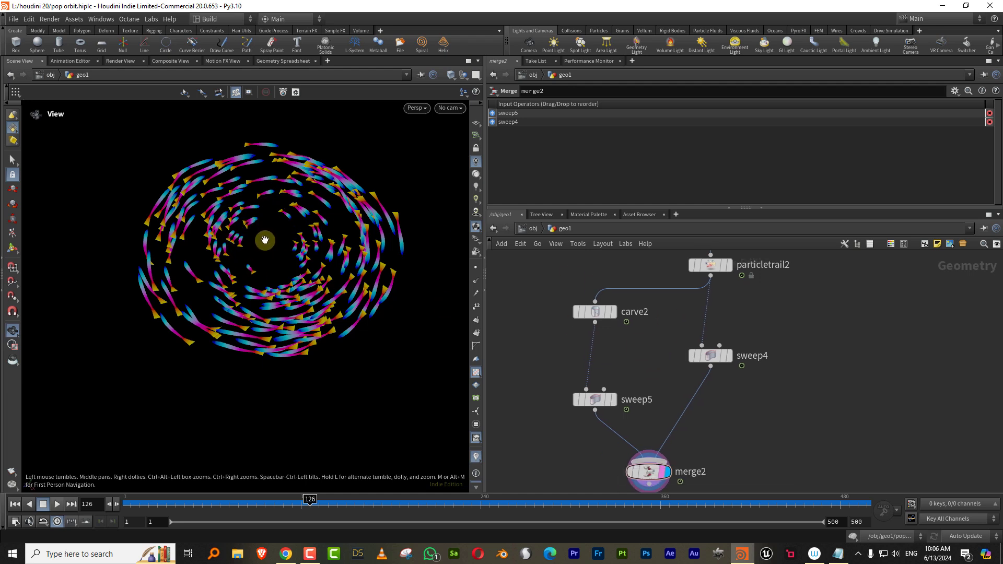
{"action": "middle_click_drag", "start_coordinate": [649, 392], "coordinate": [649, 339]}
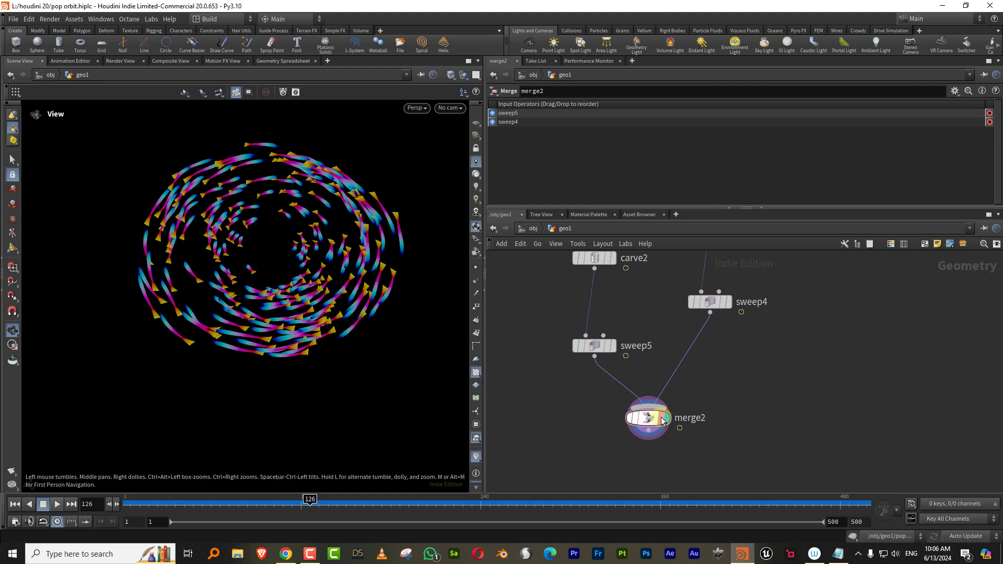
{"action": "left_click_drag", "start_coordinate": [652, 420], "coordinate": [678, 432]}
{"action": "left_click", "coordinate": [762, 408]}
{"action": "middle_click_drag", "start_coordinate": [617, 377], "coordinate": [702, 419]}
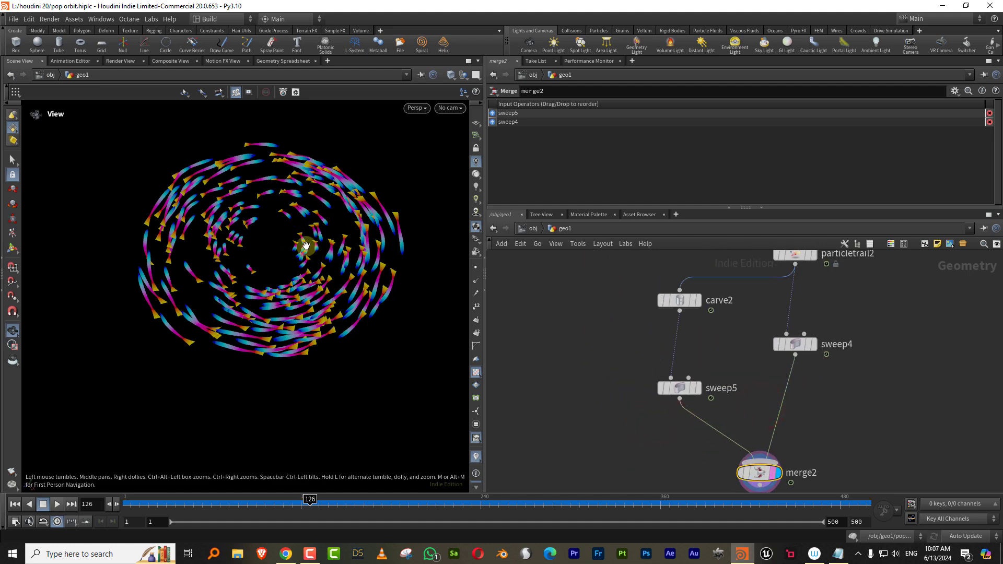
{"action": "right_click_drag", "start_coordinate": [307, 247], "coordinate": [386, 198]}
{"action": "middle_click_drag", "start_coordinate": [721, 358], "coordinate": [744, 362]}
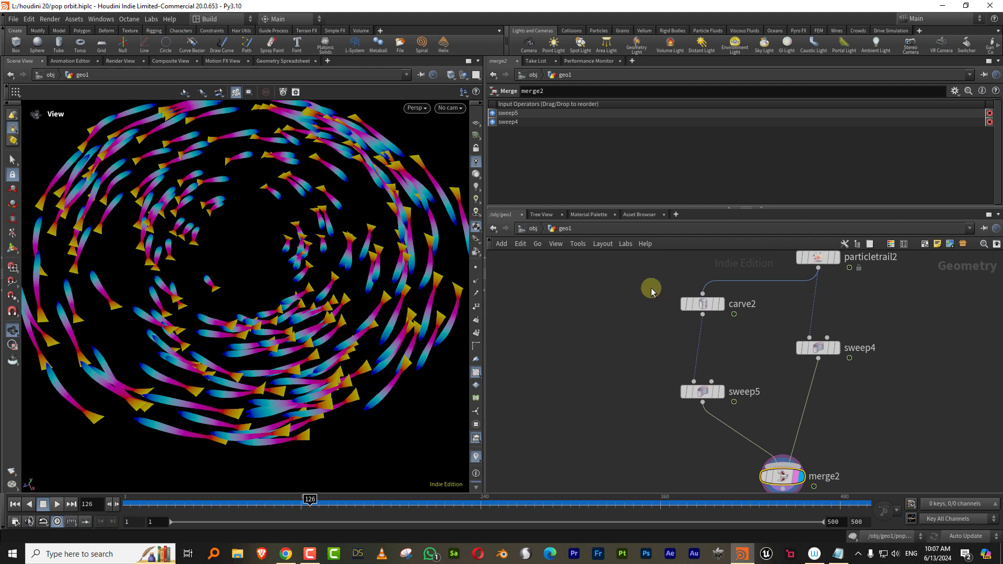
Duplicate carve2 and sweep5 as a separate branch beside the originals and connect the copied sweep to merge2
{"action": "left_click_drag", "start_coordinate": [649, 287], "coordinate": [746, 385]}
{"action": "key", "text": "ctrl+c"}
{"action": "key", "text": "ctrl+v"}
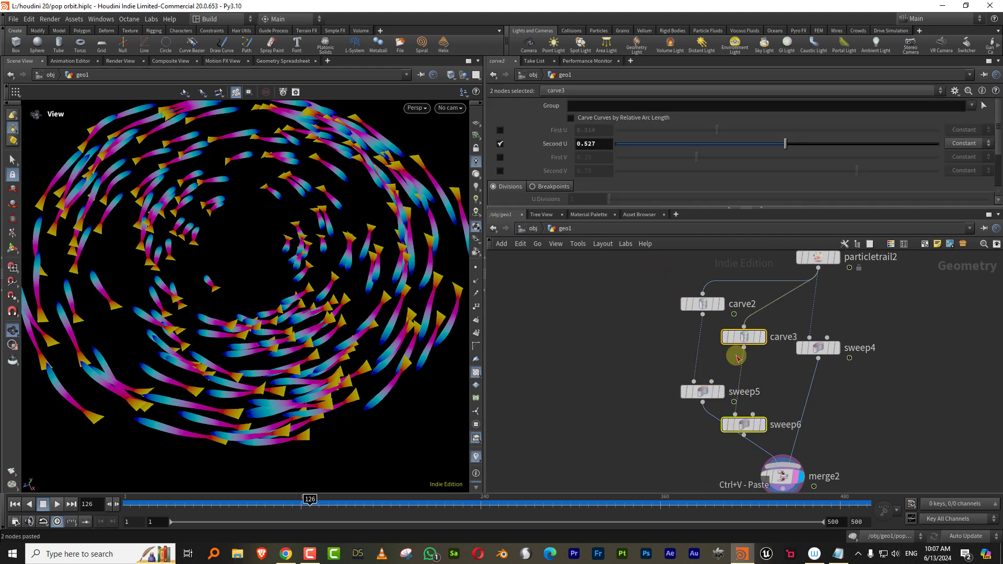
{"action": "left_click_drag", "start_coordinate": [744, 339], "coordinate": [576, 330]}
{"action": "left_click", "coordinate": [634, 368]}
{"action": "middle_click_drag", "start_coordinate": [703, 449], "coordinate": [685, 360]}
{"action": "left_click_drag", "start_coordinate": [757, 389], "coordinate": [664, 451]}
{"action": "left_click_drag", "start_coordinate": [559, 337], "coordinate": [654, 431]}
{"action": "left_click_drag", "start_coordinate": [631, 463], "coordinate": [674, 431]}
{"action": "middle_click_drag", "start_coordinate": [619, 333], "coordinate": [591, 391]}
Rename the sweep nodes: sweep5 as tail, sweep6 as fins, and sweep4 as body
{"action": "double_click", "coordinate": [681, 370]}
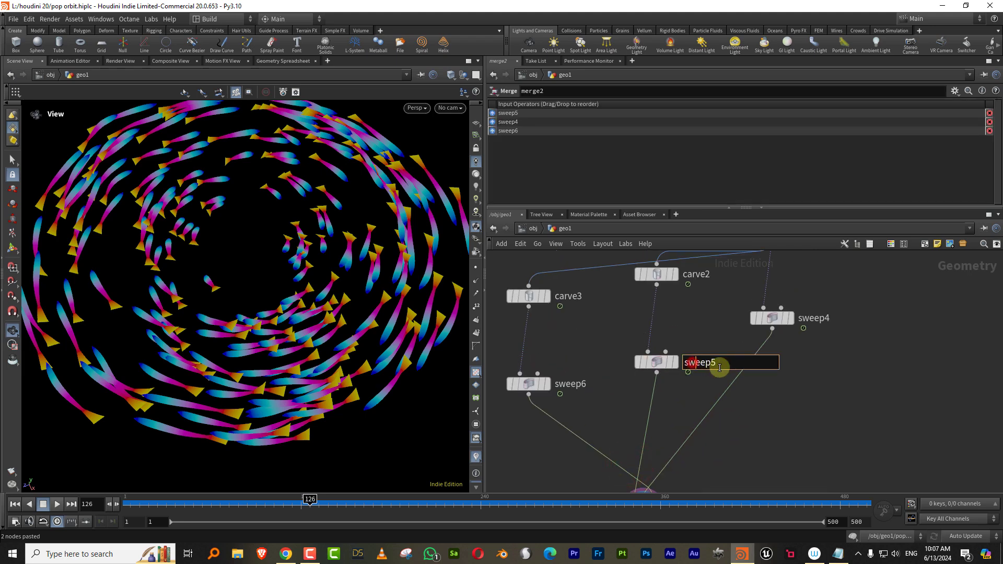
{"action": "type", "text": "tail"}
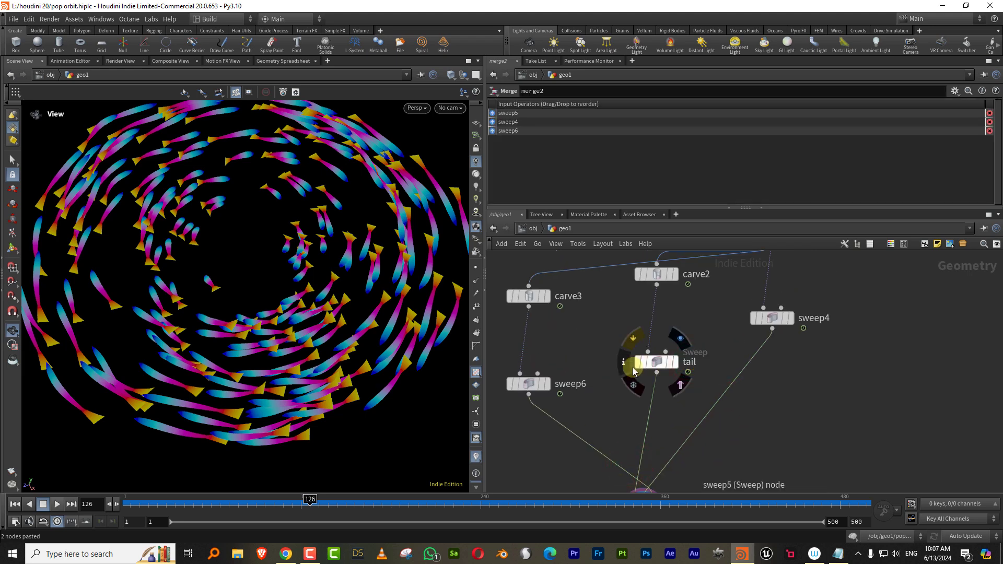
{"action": "key", "text": "Return"}
{"action": "double_click", "coordinate": [573, 384]}
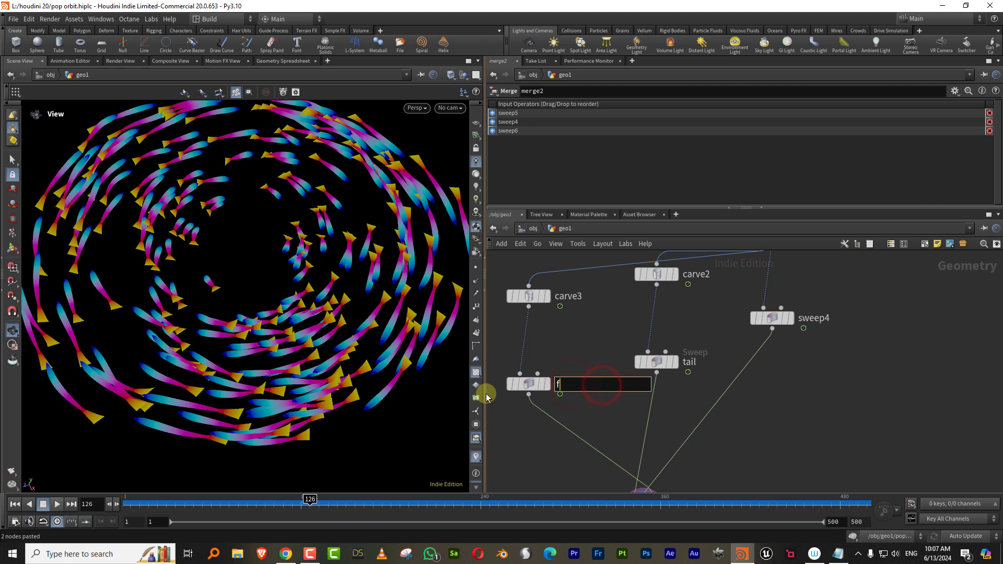
{"action": "type", "text": "fins"}
{"action": "key", "text": "Return"}
{"action": "double_click", "coordinate": [815, 319]}
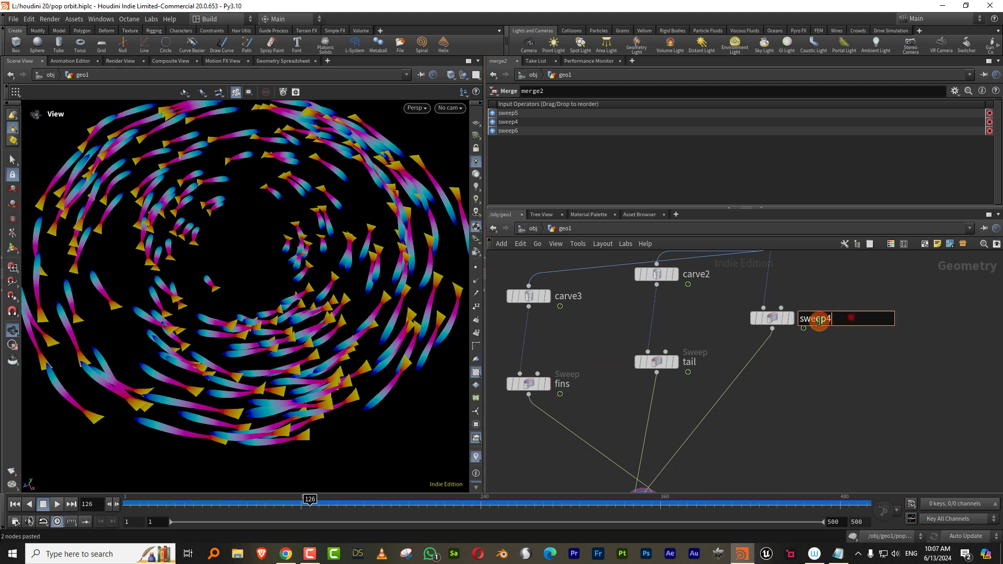
{"action": "key", "text": "Return"}
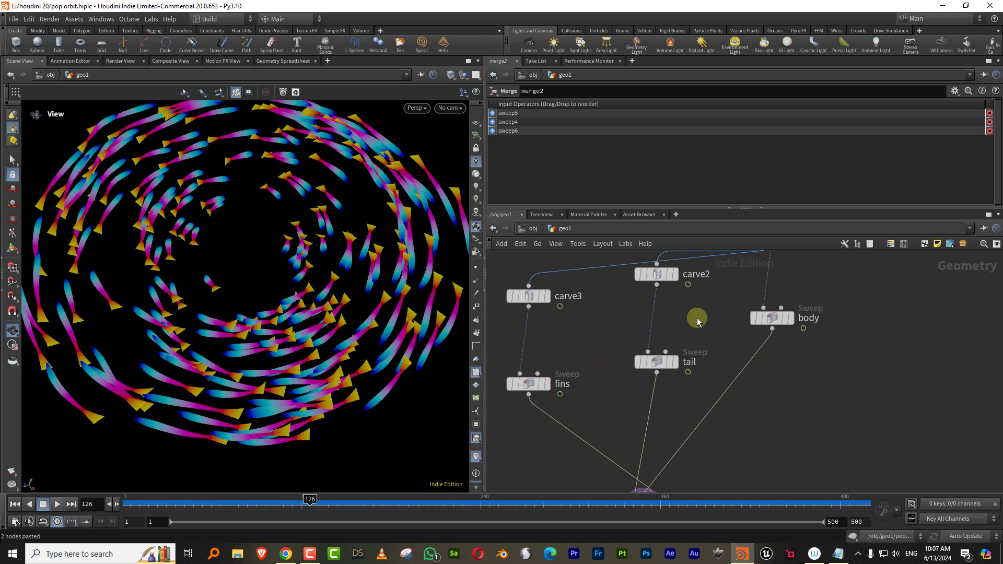
Set the Second U of carve3, above the fins sweep, to 0.486
{"action": "left_click_drag", "start_coordinate": [583, 354], "coordinate": [501, 403]}
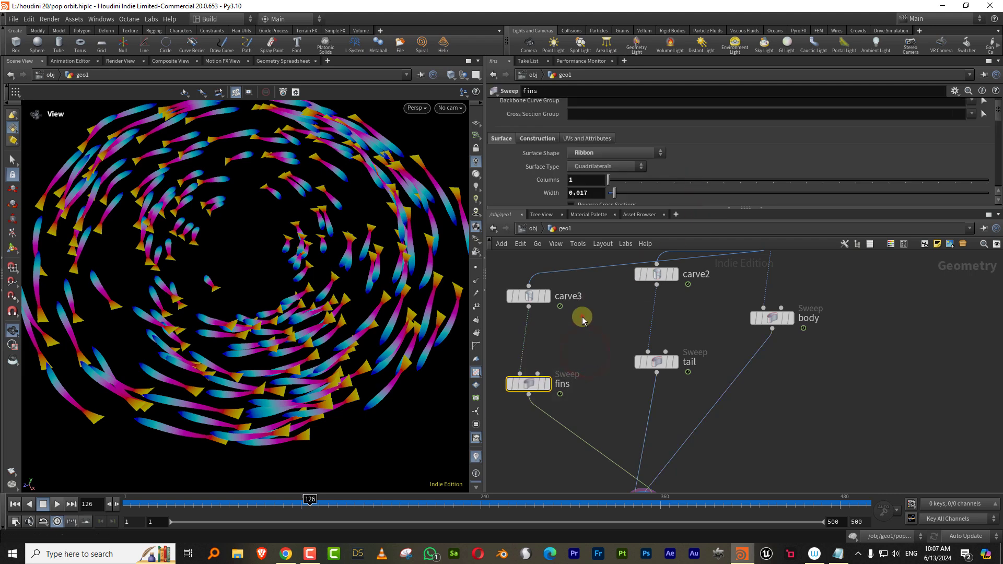
{"action": "left_click_drag", "start_coordinate": [583, 317], "coordinate": [502, 286]}
Shape the fins sweep's scale ramp into a narrow peak near mid-curve with zero-value points on both sides, and set the Width to 0.039
{"action": "left_click_drag", "start_coordinate": [586, 351], "coordinate": [481, 409]}
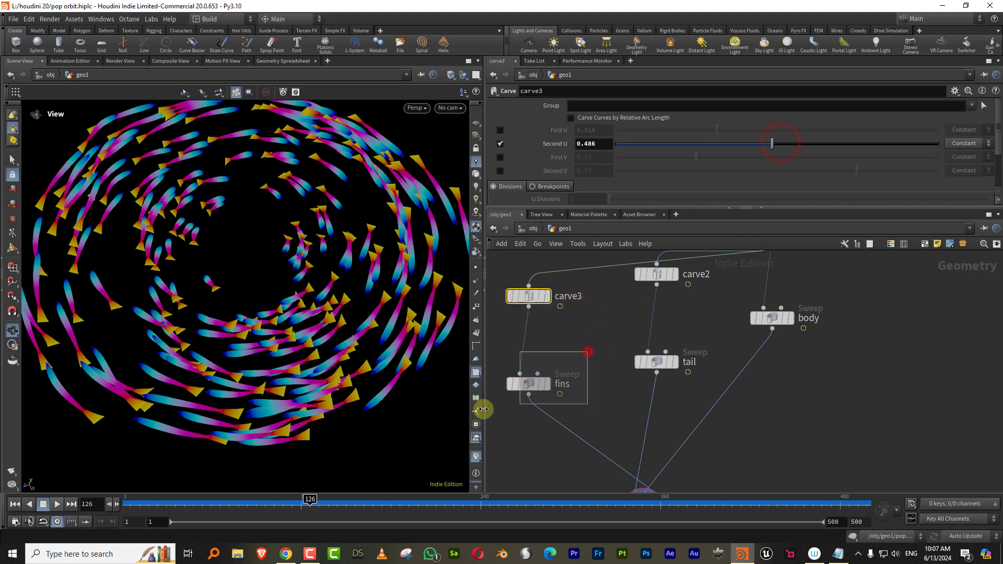
{"action": "left_click_drag", "start_coordinate": [692, 207], "coordinate": [710, 334]}
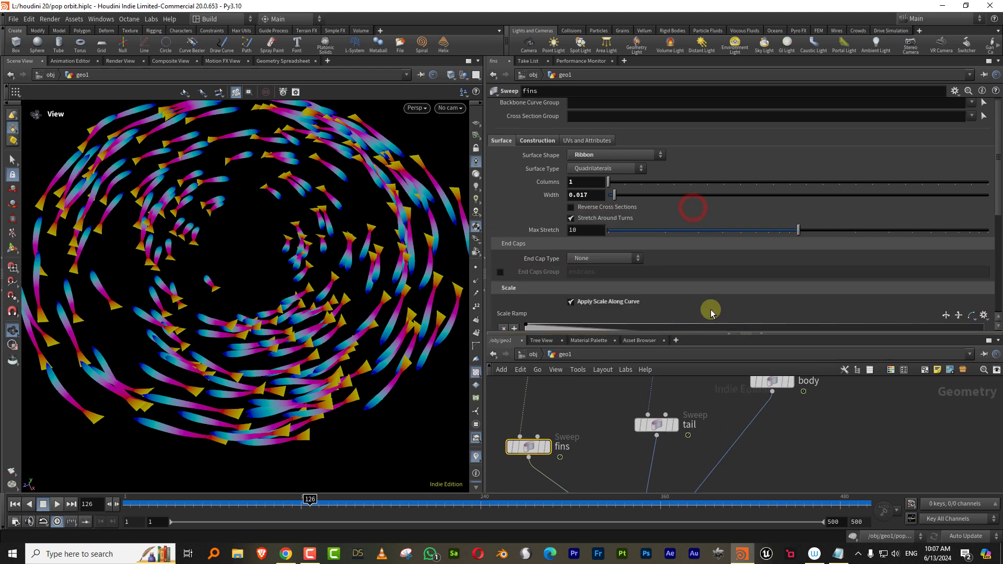
{"action": "left_click_drag", "start_coordinate": [998, 209], "coordinate": [998, 265]}
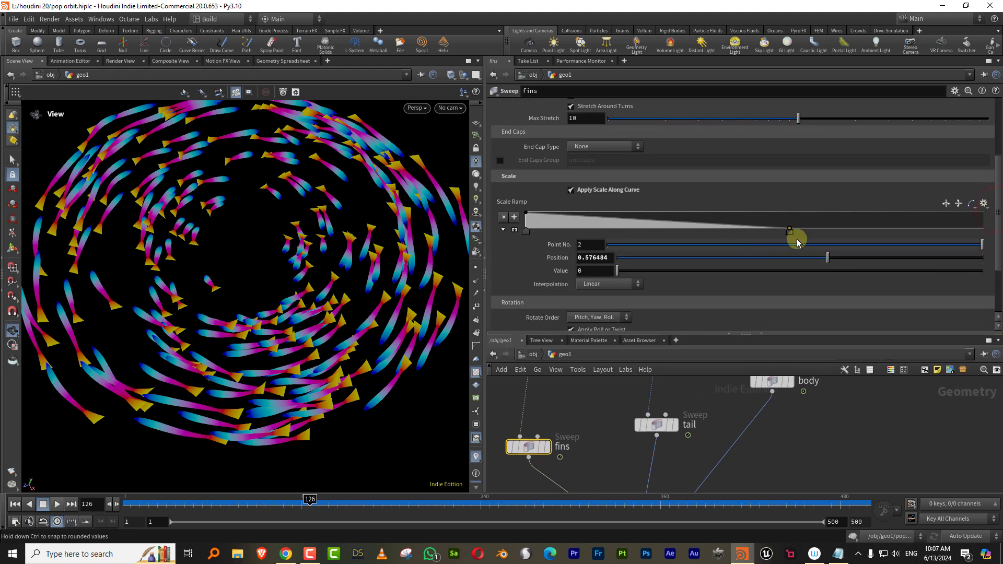
{"action": "left_click_drag", "start_coordinate": [526, 231], "coordinate": [717, 238]}
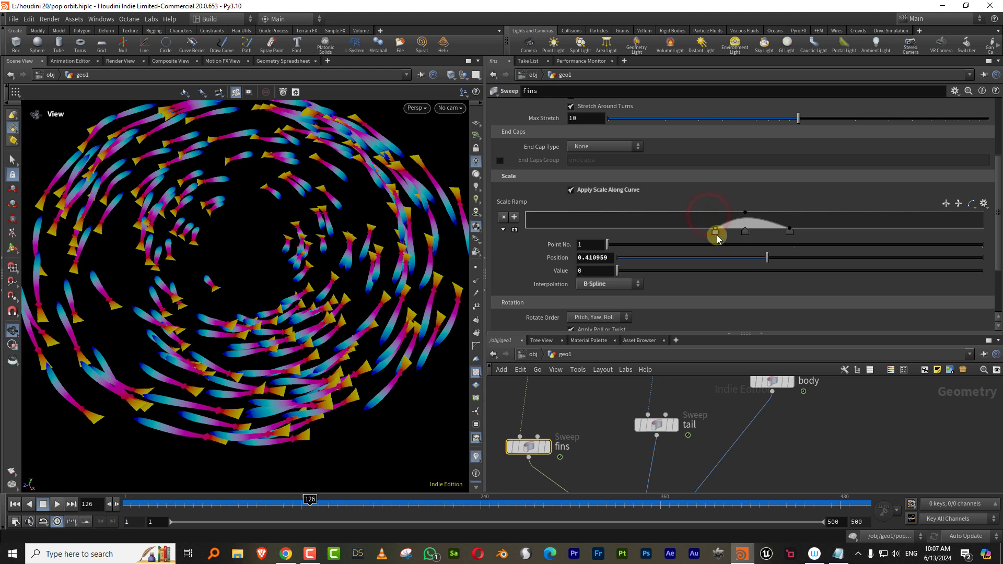
{"action": "left_click_drag", "start_coordinate": [788, 235], "coordinate": [751, 236]}
{"action": "left_click", "coordinate": [999, 213]}
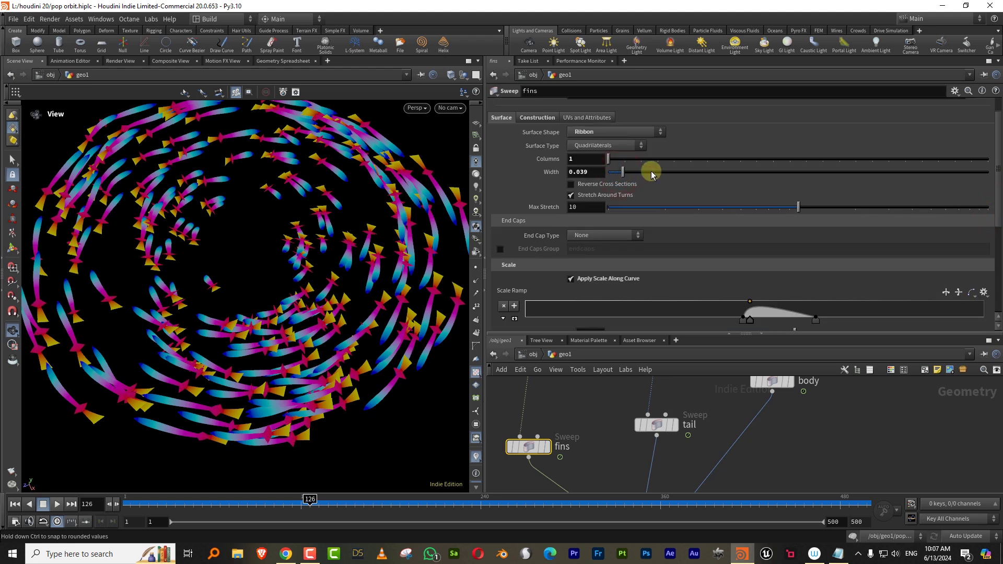
Bypass carve3 and, with the fins in close view, shift the leading points of their scale ramp back to about position 0.44
{"action": "middle_click_drag", "start_coordinate": [574, 411], "coordinate": [580, 467]}
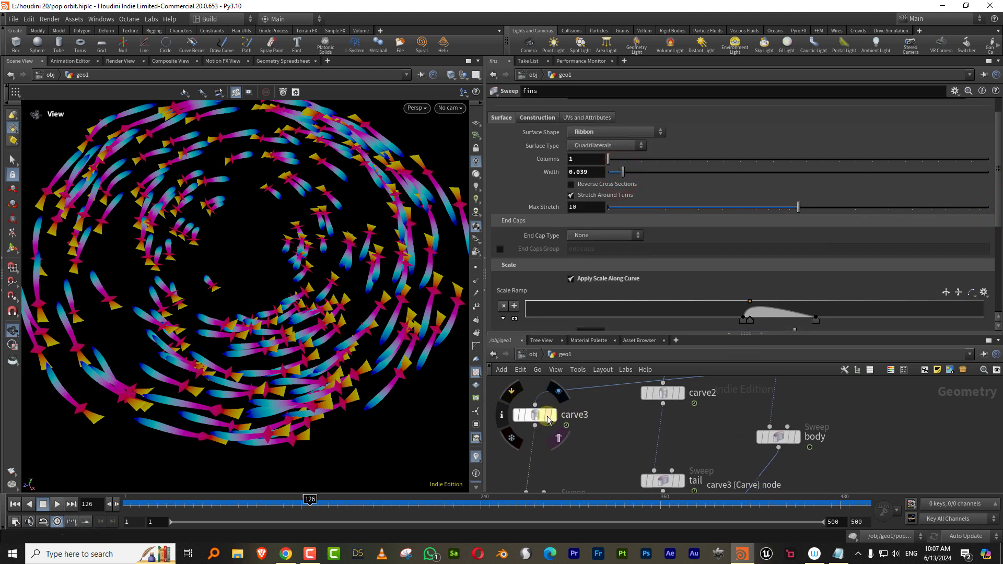
{"action": "left_click", "coordinate": [513, 400]}
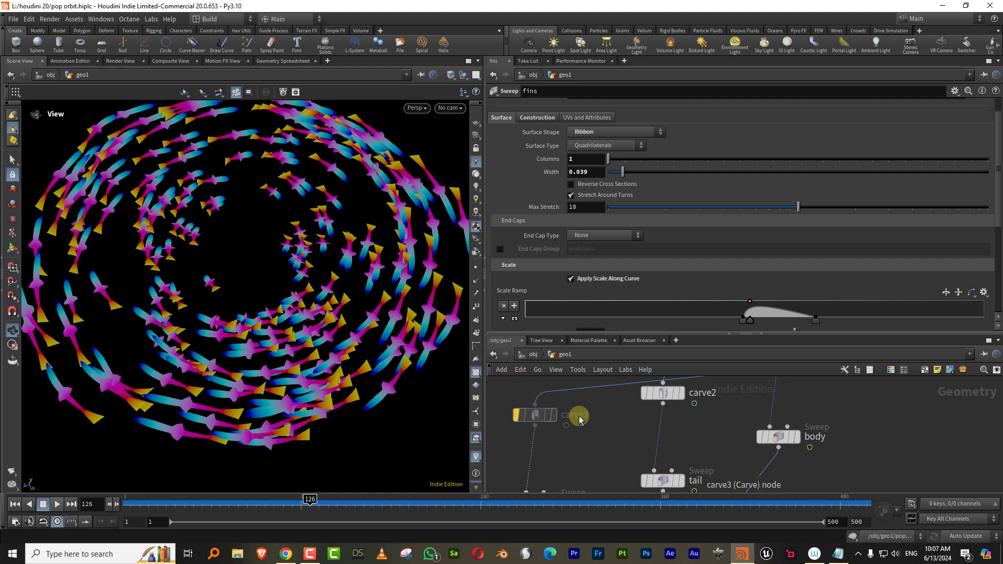
{"action": "left_click_drag", "start_coordinate": [256, 361], "coordinate": [188, 274]}
{"action": "right_click_drag", "start_coordinate": [188, 274], "coordinate": [267, 217]}
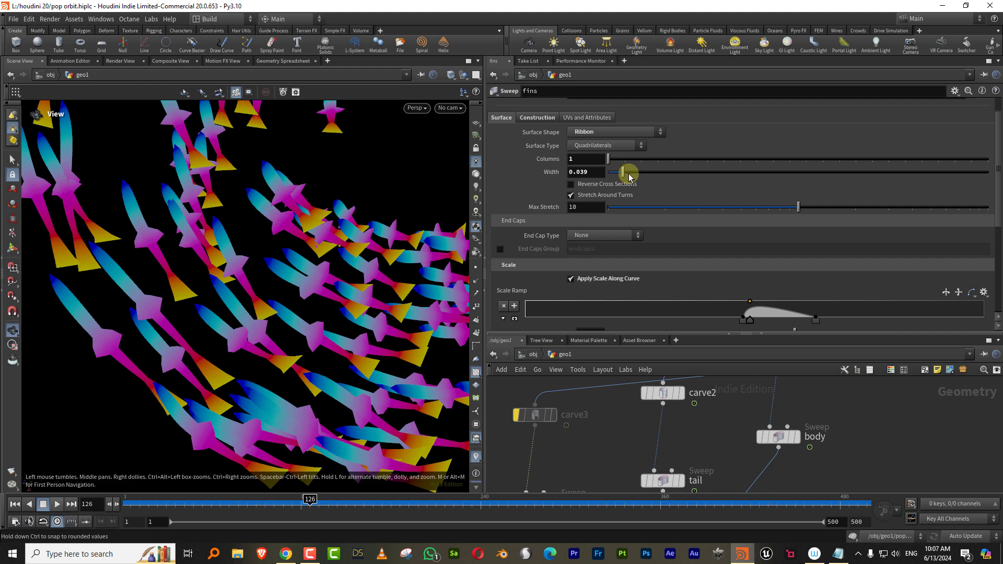
{"action": "mouse_move", "coordinate": [743, 324]}
{"action": "left_mouse_down"}
{"action": "mouse_move", "coordinate": [712, 320]}
{"action": "mouse_move", "coordinate": [748, 319]}
{"action": "mouse_move", "coordinate": [726, 323]}
{"action": "left_mouse_up"}
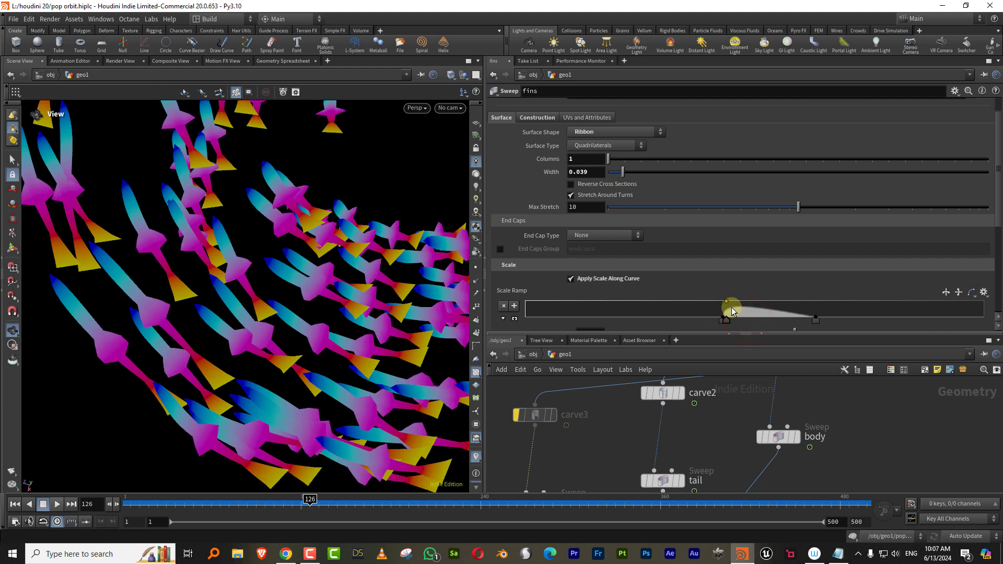
Add a point near the peak of the fins' scale ramp and shift the ramp points further along, ending at about position 0.74
{"action": "left_click", "coordinate": [732, 309]}
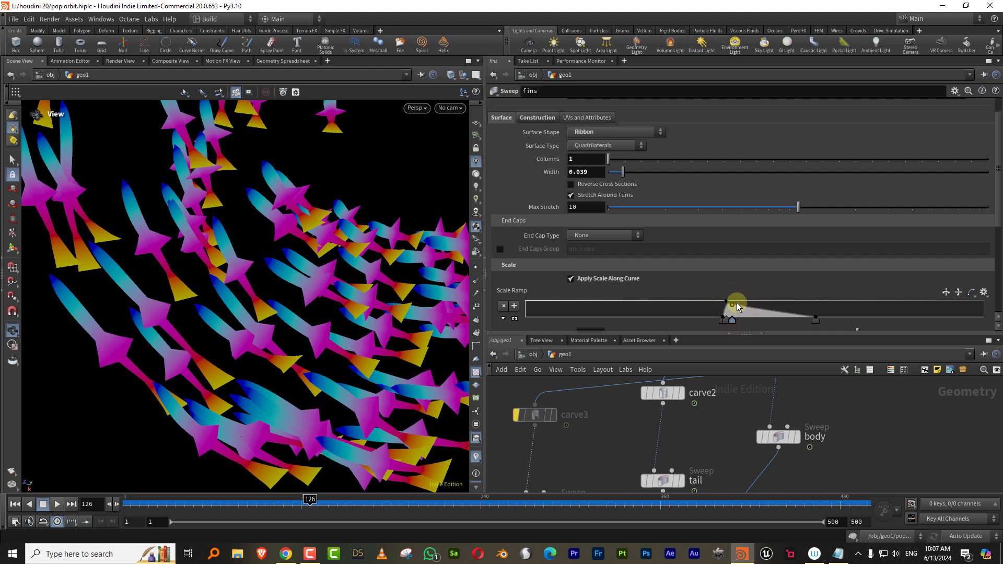
{"action": "left_click_drag", "start_coordinate": [815, 321], "coordinate": [847, 320]}
{"action": "left_click_drag", "start_coordinate": [733, 323], "coordinate": [816, 323]}
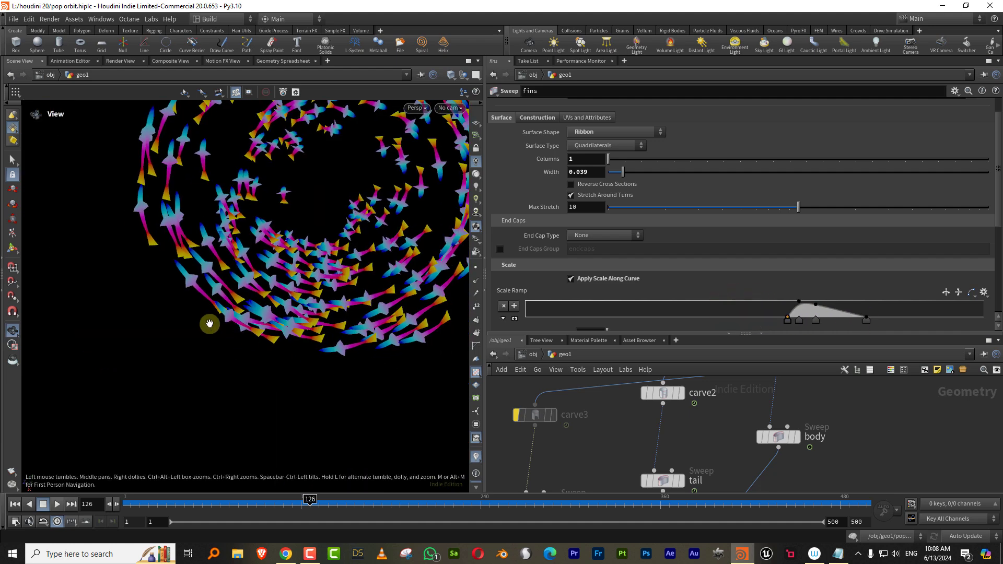
{"action": "middle_click_drag", "start_coordinate": [274, 286], "coordinate": [251, 302]}
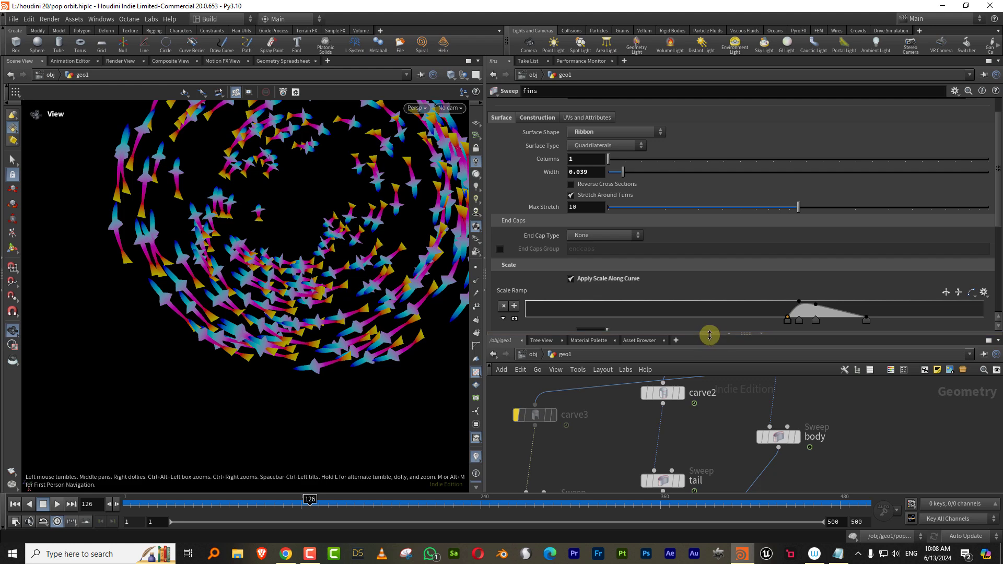
Insert a Color node on the wire between the fins sweep and merge2
{"action": "left_click_drag", "start_coordinate": [710, 335], "coordinate": [717, 246]}
{"action": "middle_click_drag", "start_coordinate": [613, 472], "coordinate": [597, 380]}
{"action": "left_click", "coordinate": [592, 378]}
{"action": "key", "text": "Tab"}
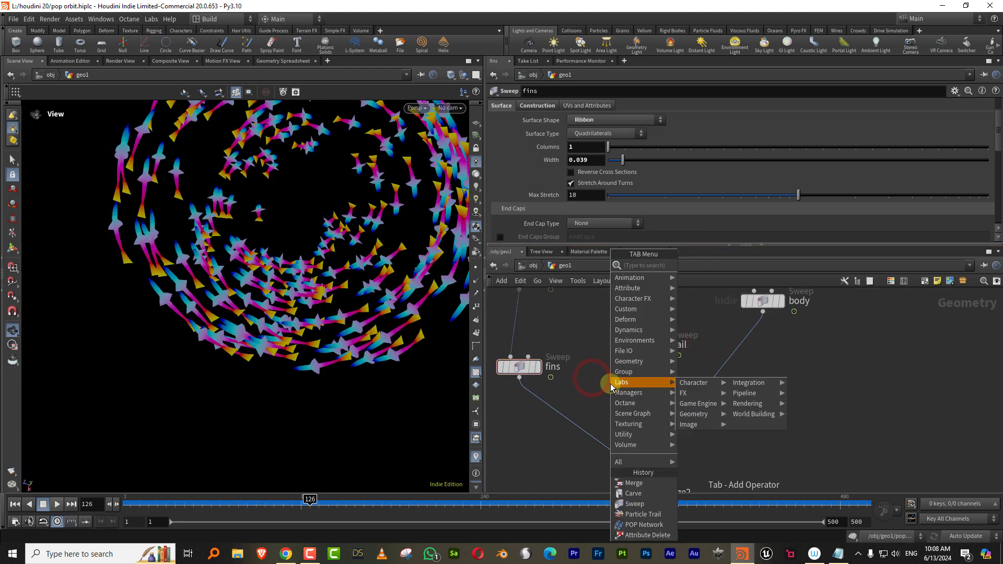
{"action": "type", "text": "colo"}
{"action": "left_click", "coordinate": [713, 265]}
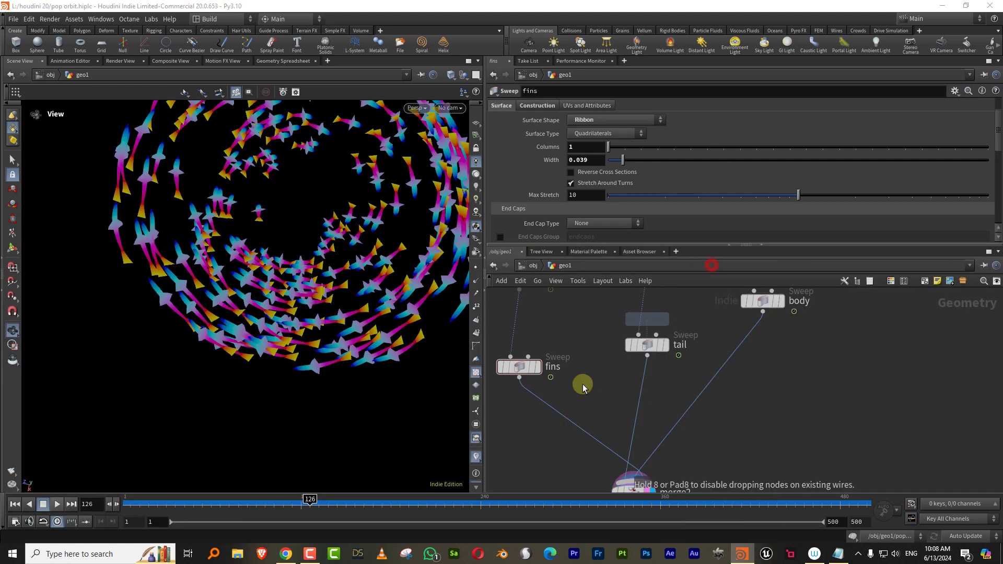
{"action": "left_click", "coordinate": [559, 411]}
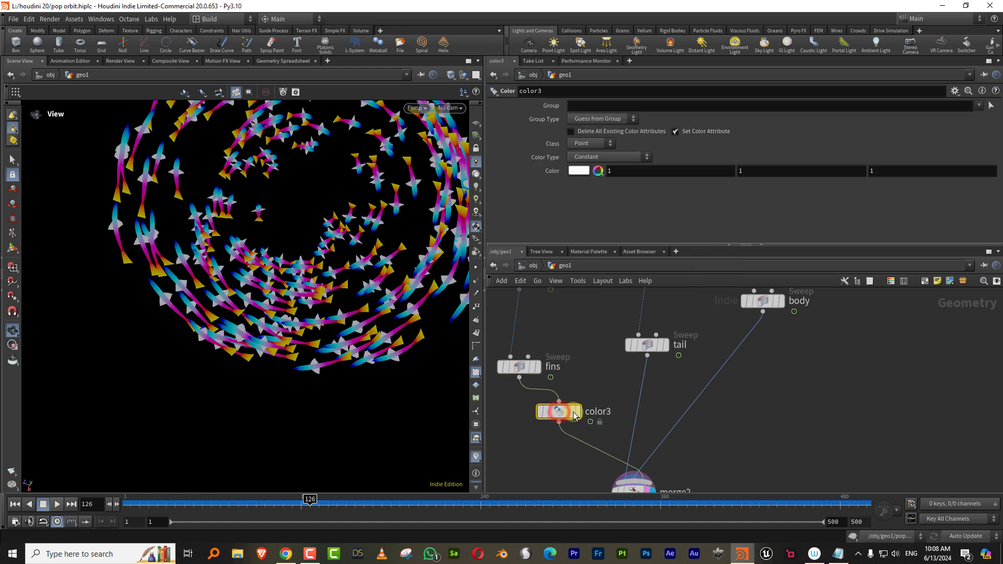
Set the Color node after the fins to red, with values 1, 0.062, 0.062
{"action": "left_click", "coordinate": [580, 171]}
{"action": "left_click", "coordinate": [723, 225]}
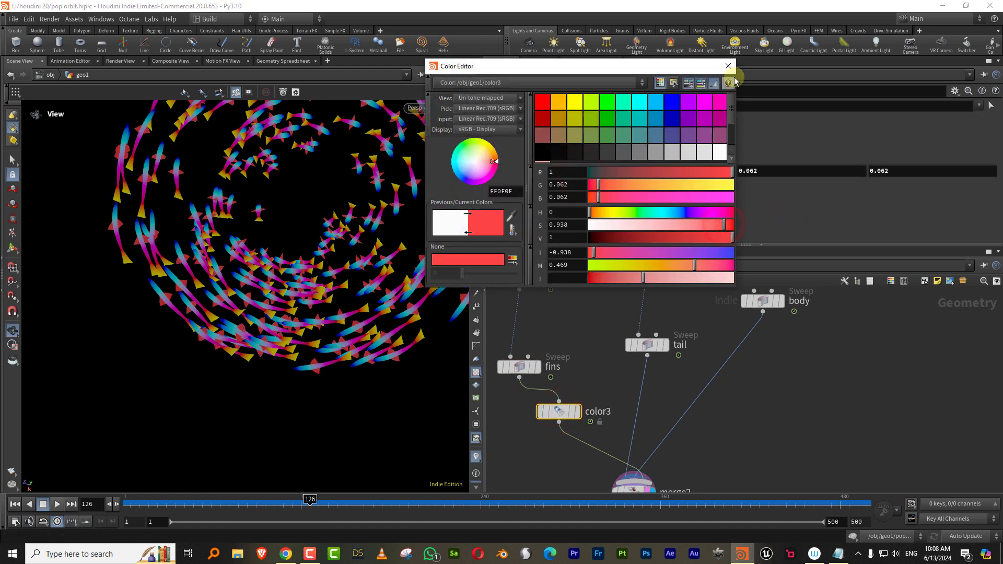
{"action": "left_click", "coordinate": [728, 66]}
Cut the tail and color3 wires going into merge2 and insert a new Merge node at the input of color3
{"action": "middle_click_drag", "start_coordinate": [605, 363], "coordinate": [599, 305]}
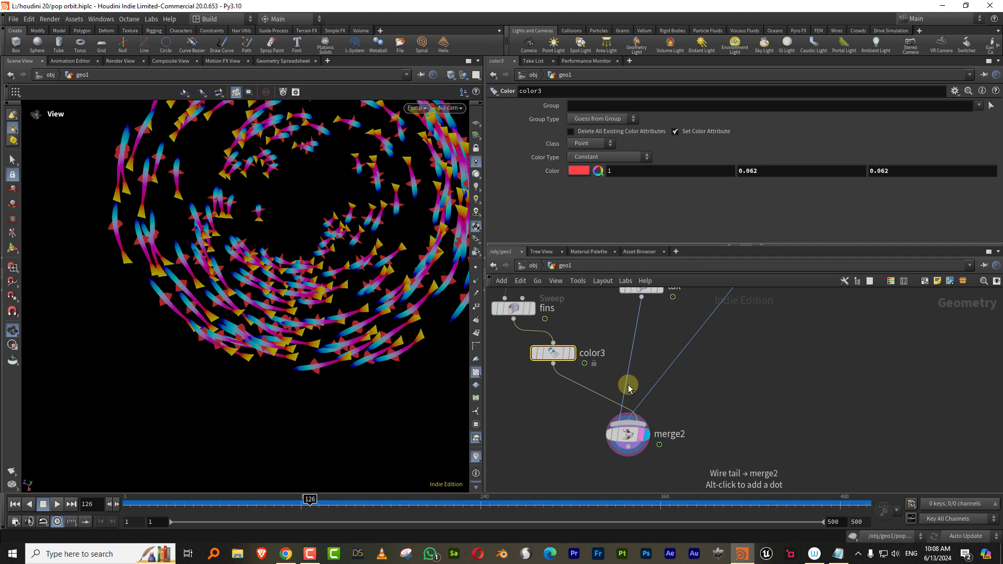
{"action": "key", "text": "y"}
{"action": "left_click_drag", "start_coordinate": [634, 366], "coordinate": [556, 403]}
{"action": "key", "text": "Tab"}
{"action": "type", "text": "me"}
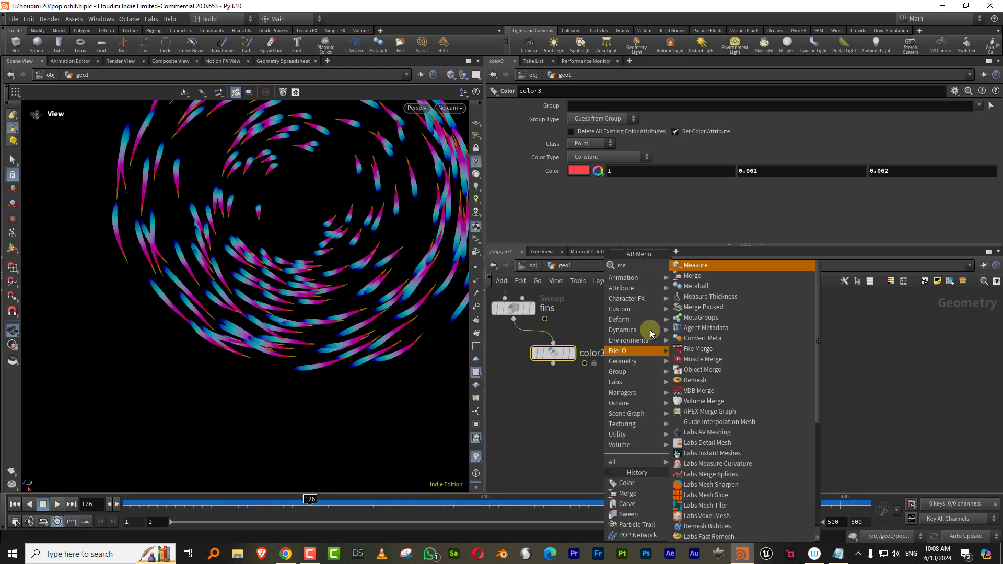
{"action": "left_click", "coordinate": [703, 275]}
{"action": "left_click", "coordinate": [546, 337]}
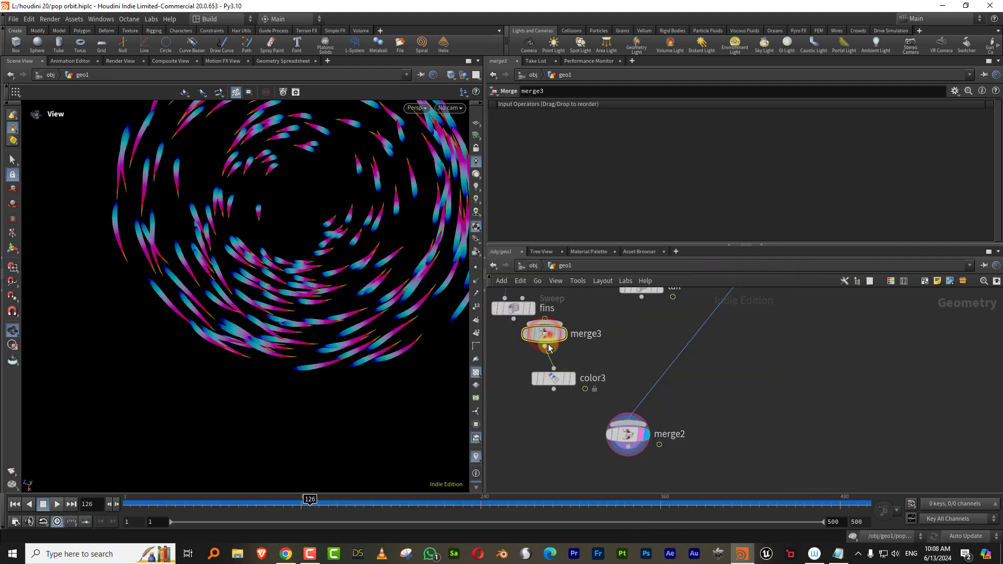
{"action": "left_click_drag", "start_coordinate": [548, 335], "coordinate": [546, 349]}
Wire fins and tail into merge3, connect color3 to merge2, and reorder merge2's inputs so color3 comes before body
{"action": "left_click_drag", "start_coordinate": [513, 319], "coordinate": [542, 339]}
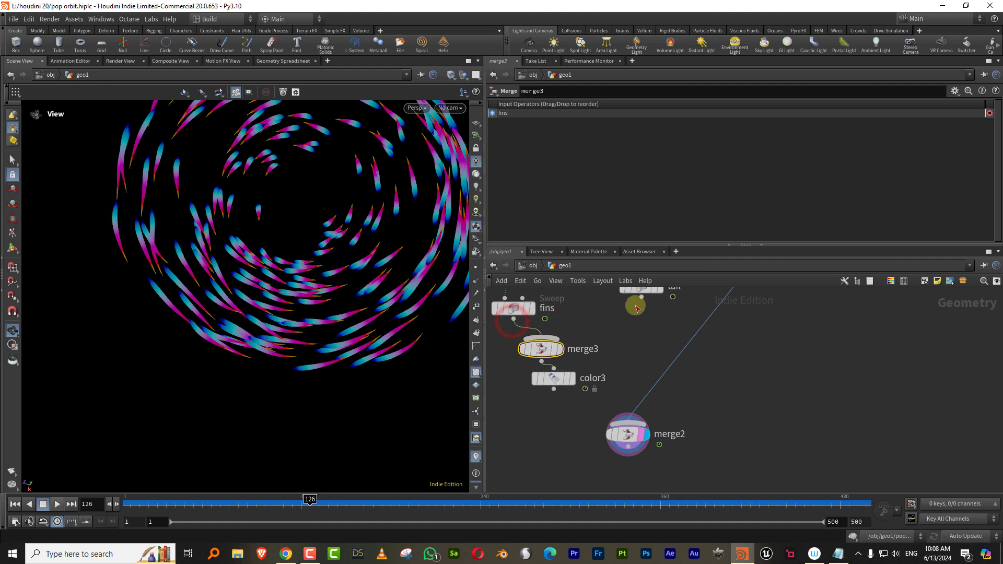
{"action": "left_click_drag", "start_coordinate": [641, 298], "coordinate": [554, 347]}
{"action": "left_click_drag", "start_coordinate": [554, 390], "coordinate": [627, 423]}
{"action": "left_click_drag", "start_coordinate": [703, 410], "coordinate": [601, 467]}
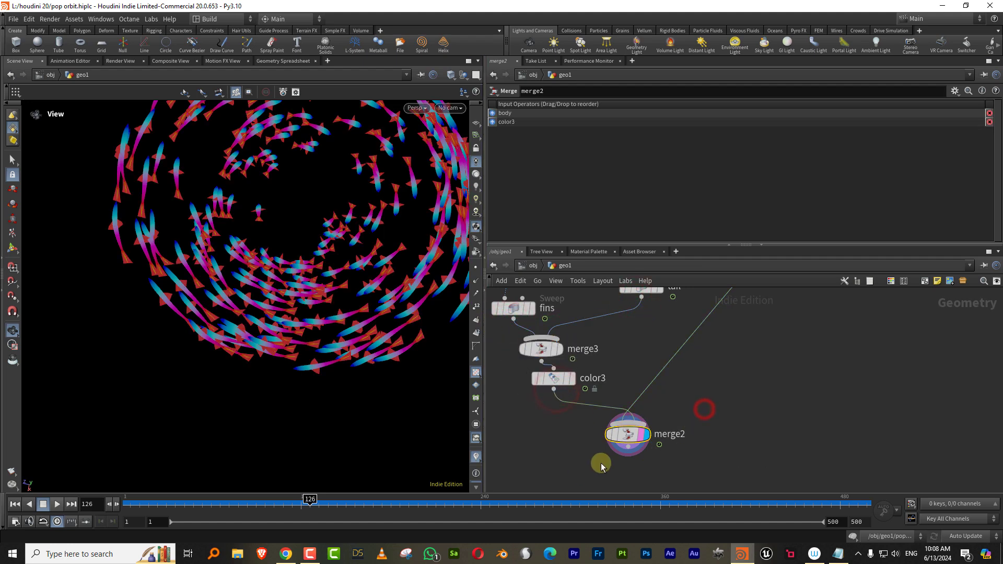
{"action": "key", "text": "shift+r"}
{"action": "scroll", "coordinate": [286, 340], "scroll_direction": "down", "scroll_amount": 5}
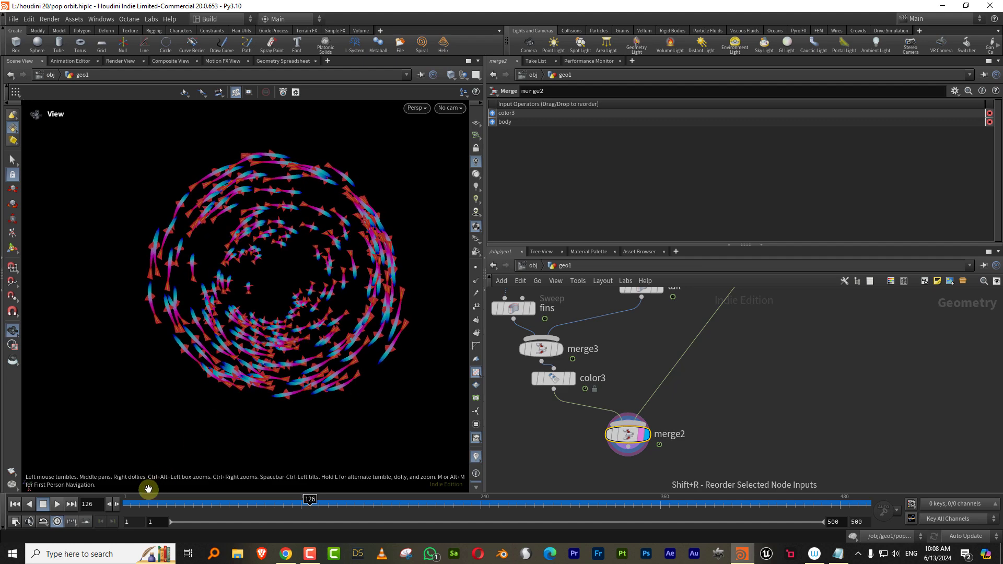
Inside popnet1, return to frame 1 and insert a copy of popsoftlimit1 between it and wire_pops_into_here
{"action": "middle_click_drag", "start_coordinate": [711, 360], "coordinate": [683, 493]}
{"action": "middle_click_drag", "start_coordinate": [680, 324], "coordinate": [604, 474]}
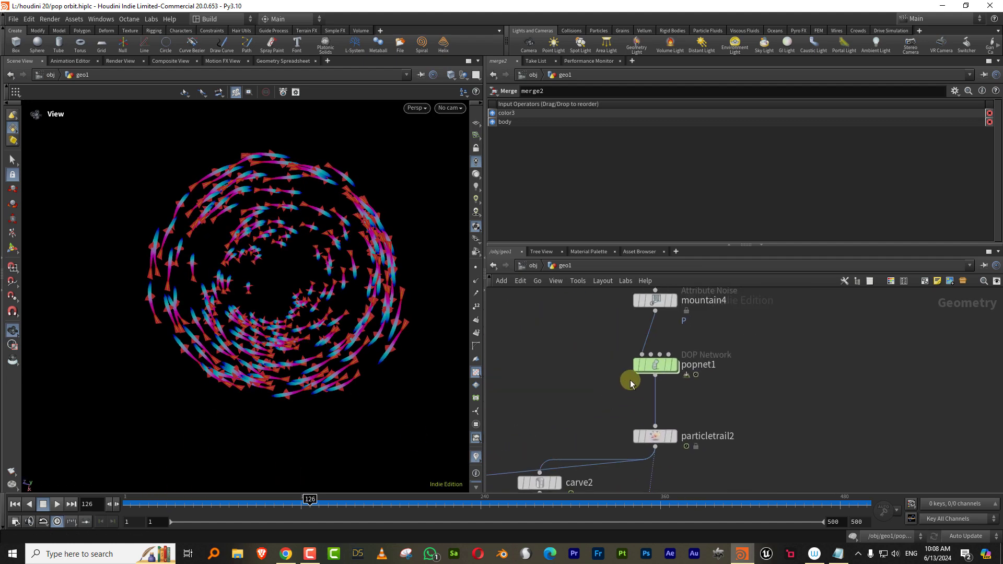
{"action": "left_click", "coordinate": [653, 366]}
{"action": "double_click", "coordinate": [659, 364]}
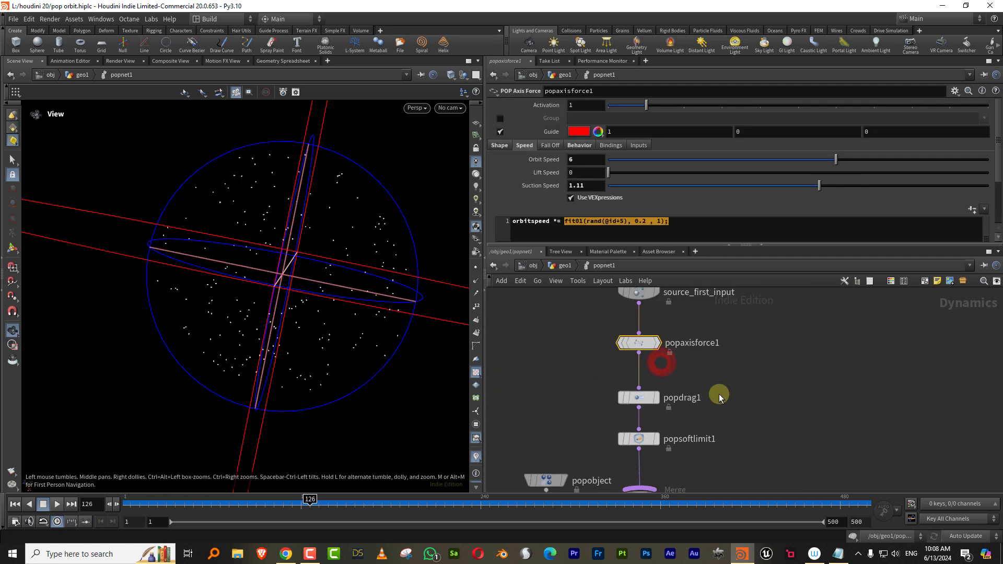
{"action": "middle_click_drag", "start_coordinate": [705, 411], "coordinate": [695, 365]}
{"action": "left_click", "coordinate": [646, 396]}
{"action": "middle_click_drag", "start_coordinate": [683, 428], "coordinate": [698, 365]}
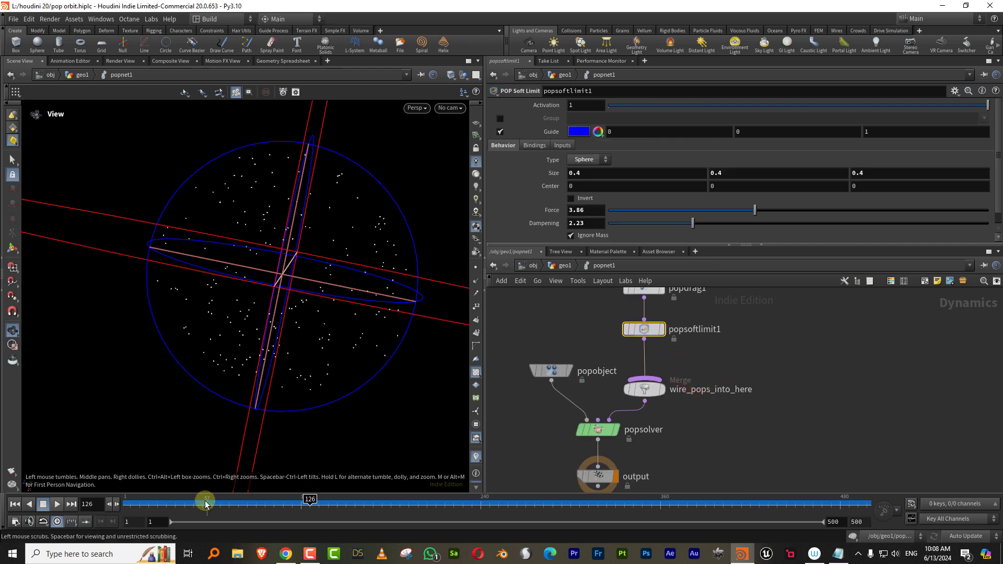
{"action": "left_click_drag", "start_coordinate": [206, 503], "coordinate": [128, 503]}
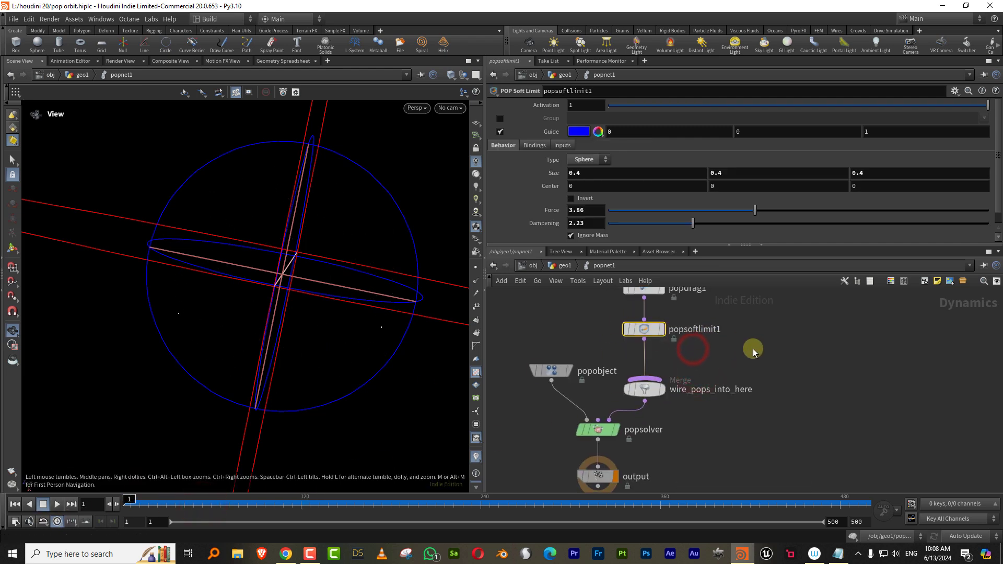
{"action": "key", "text": "ctrl+c"}
{"action": "key", "text": "ctrl+v"}
{"action": "left_click", "coordinate": [644, 361]}
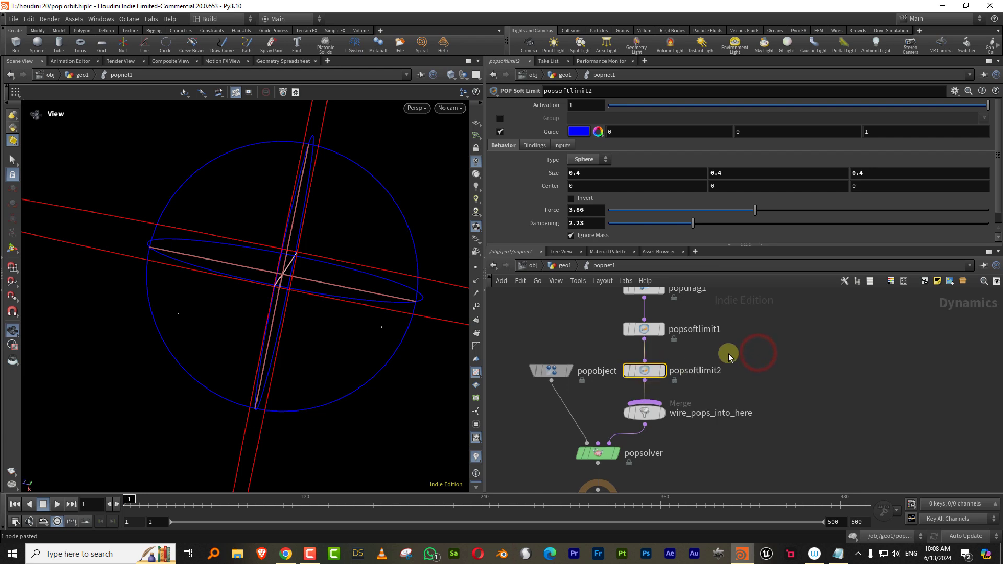
Enable Invert on popsoftlimit2, set its Size to 0.1 on all axes, and play the simulation to test it
{"action": "left_click", "coordinate": [584, 198]}
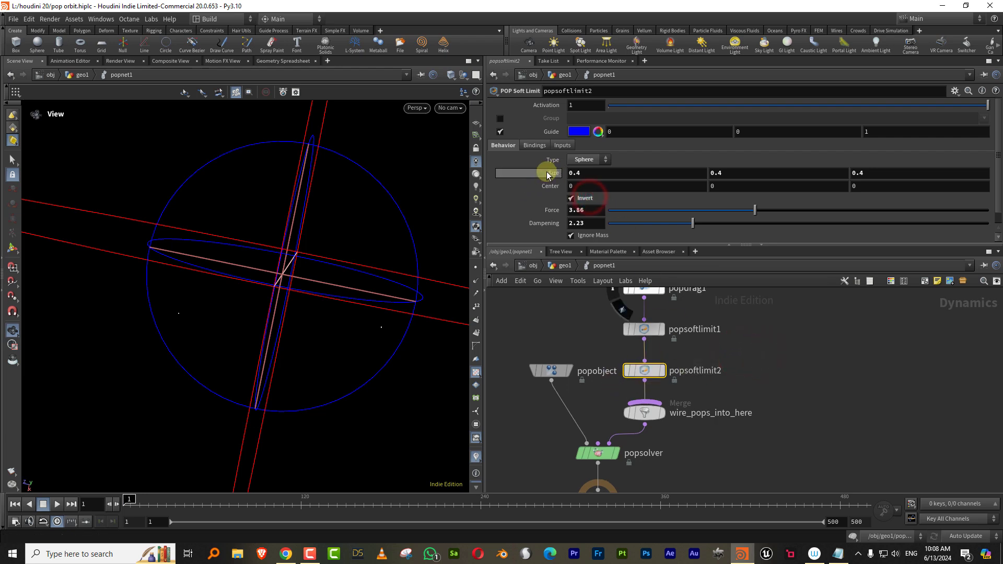
{"action": "middle_click_drag", "start_coordinate": [547, 175], "coordinate": [527, 173]}
{"action": "left_click", "coordinate": [59, 504]}
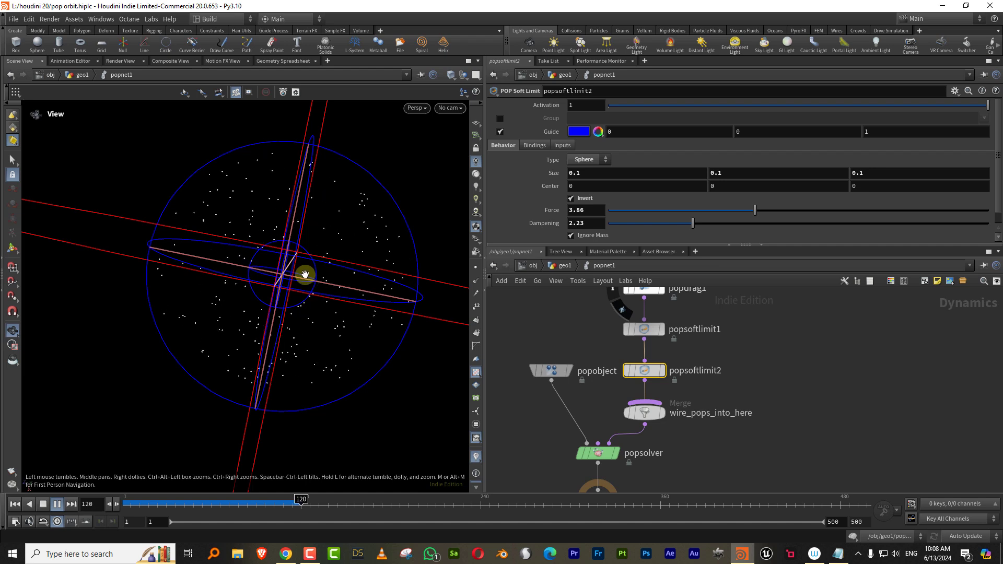
{"action": "left_click", "coordinate": [43, 504]}
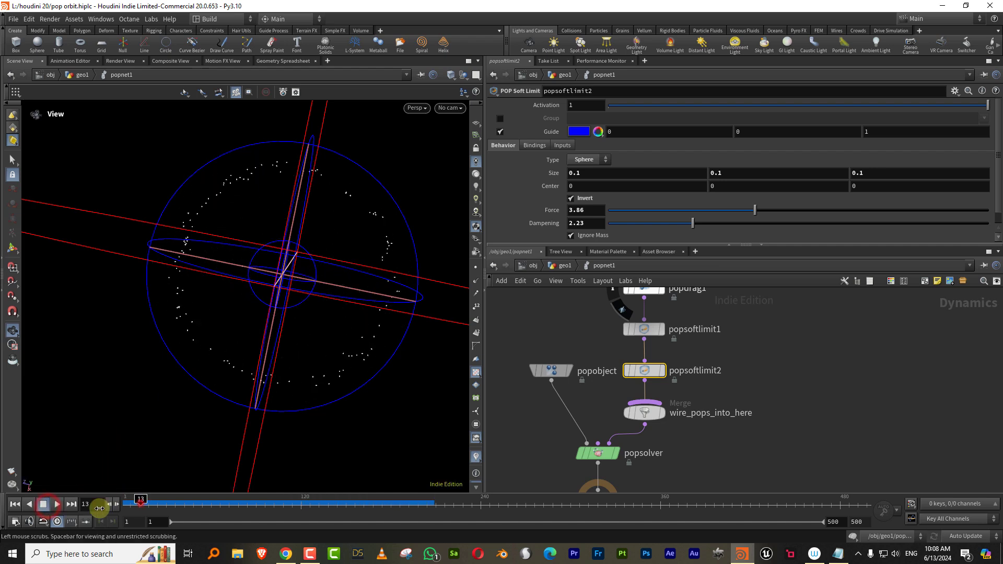
Set the Size of popsoftlimit2 to 0.17 on all axes, replay the simulation, and scrub the timeline to frame 161
{"action": "middle_click_drag", "start_coordinate": [555, 173], "coordinate": [595, 183]}
{"action": "left_click", "coordinate": [58, 505]}
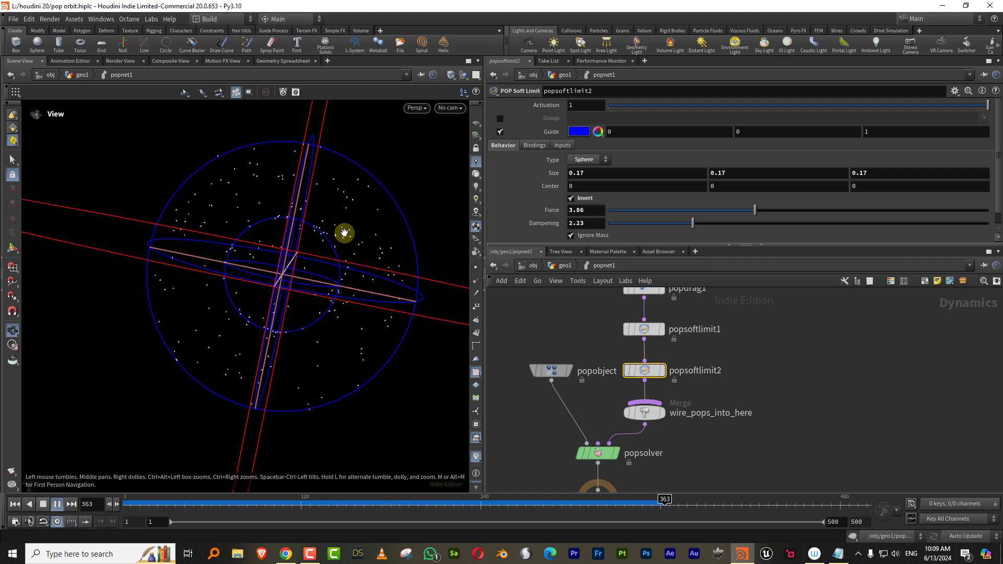
{"action": "left_click_drag", "start_coordinate": [266, 502], "coordinate": [362, 502]}
Return to the geo1 network and play the fish school animation from the start of the timeline
{"action": "left_click", "coordinate": [564, 265]}
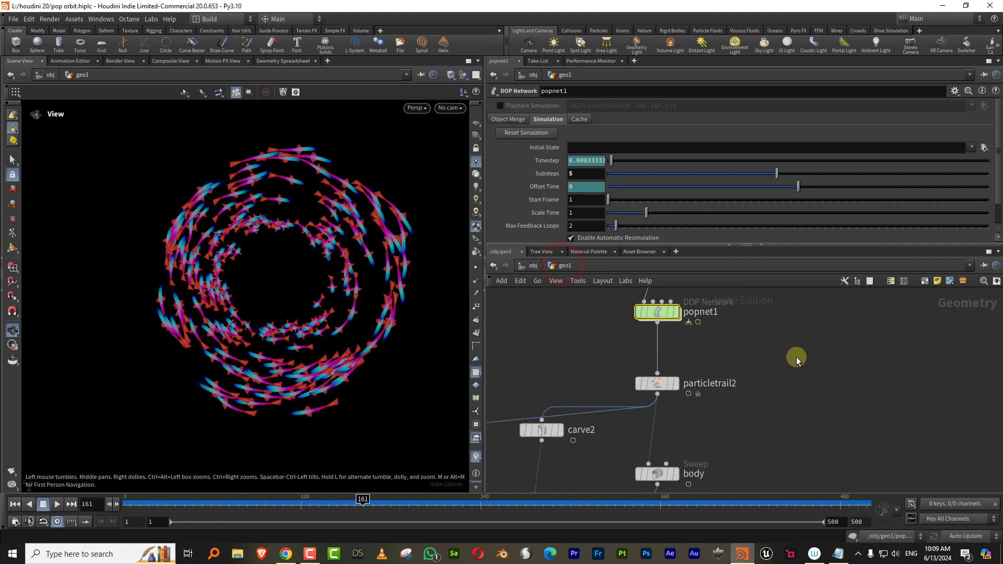
{"action": "left_click", "coordinate": [126, 501]}
{"action": "left_click", "coordinate": [57, 504]}
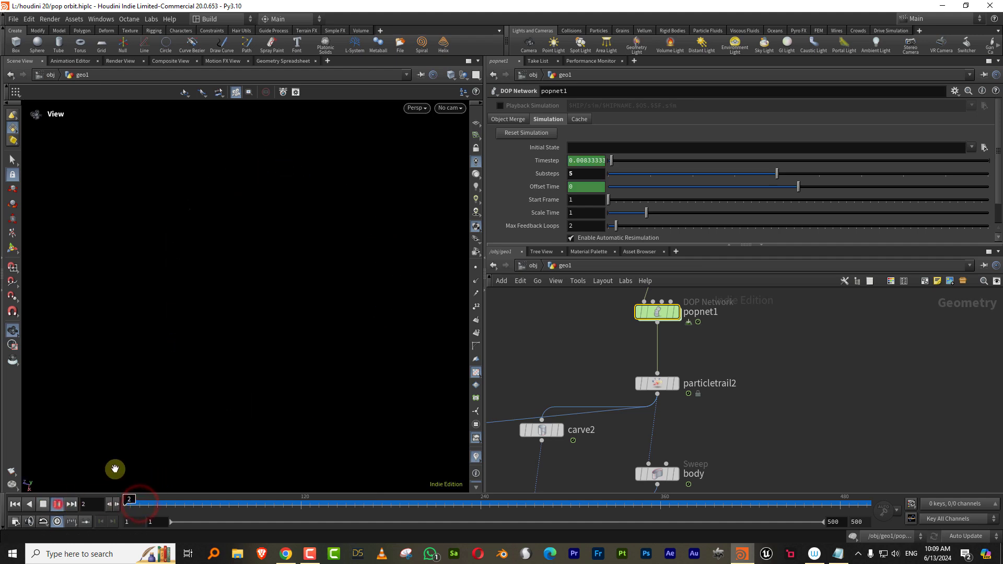